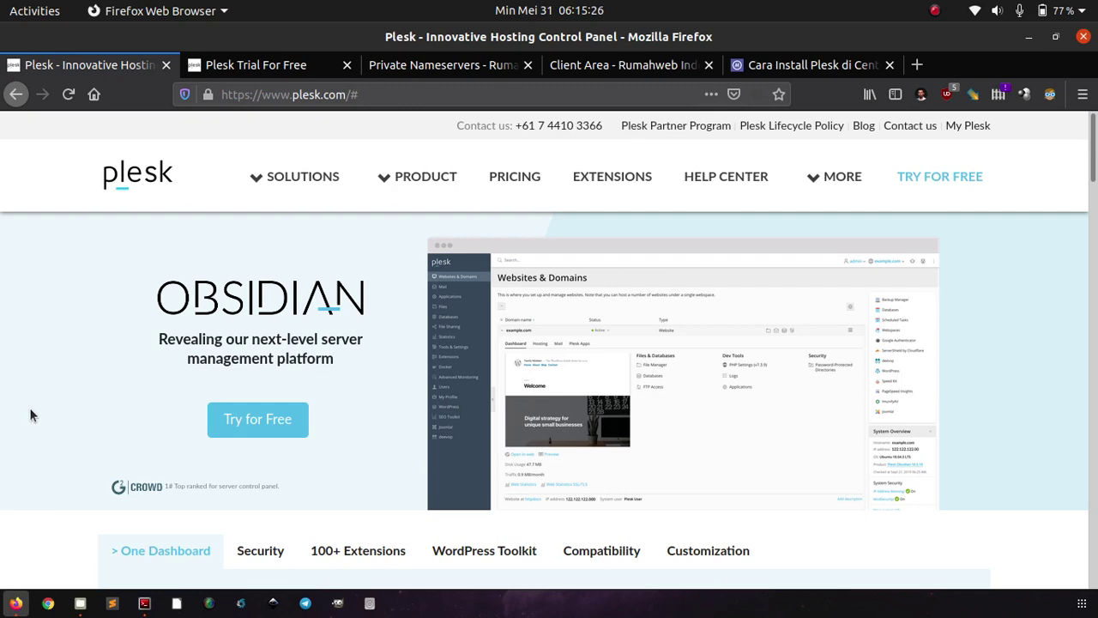
- Scroll down through the currently open page in Firefox
scroll(31, 411, "down", 4)
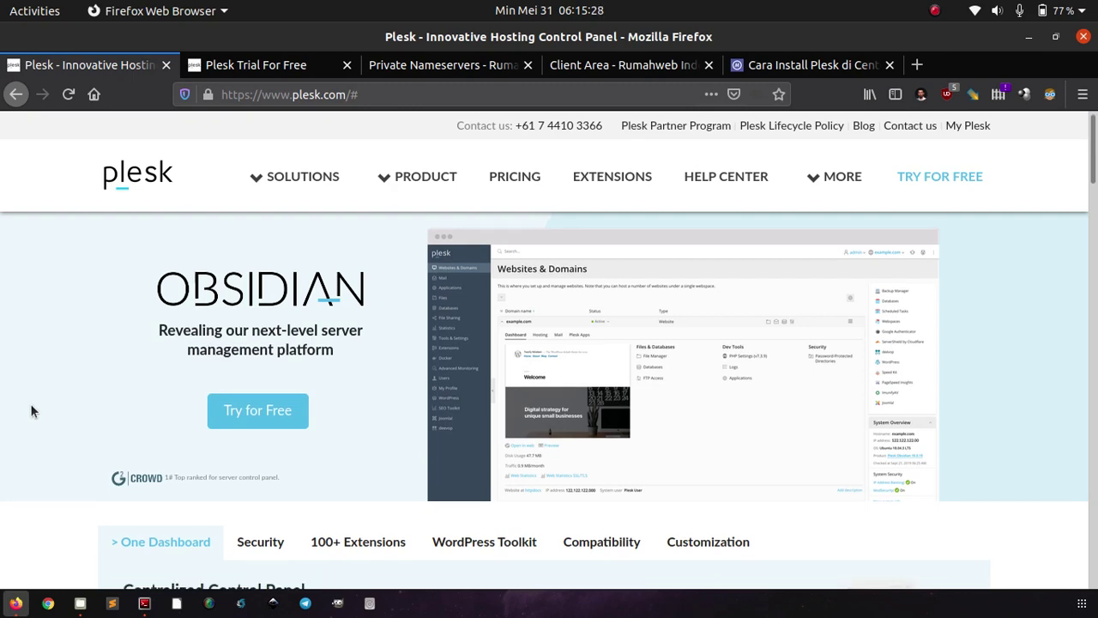
scroll(30, 411, "down", 3)
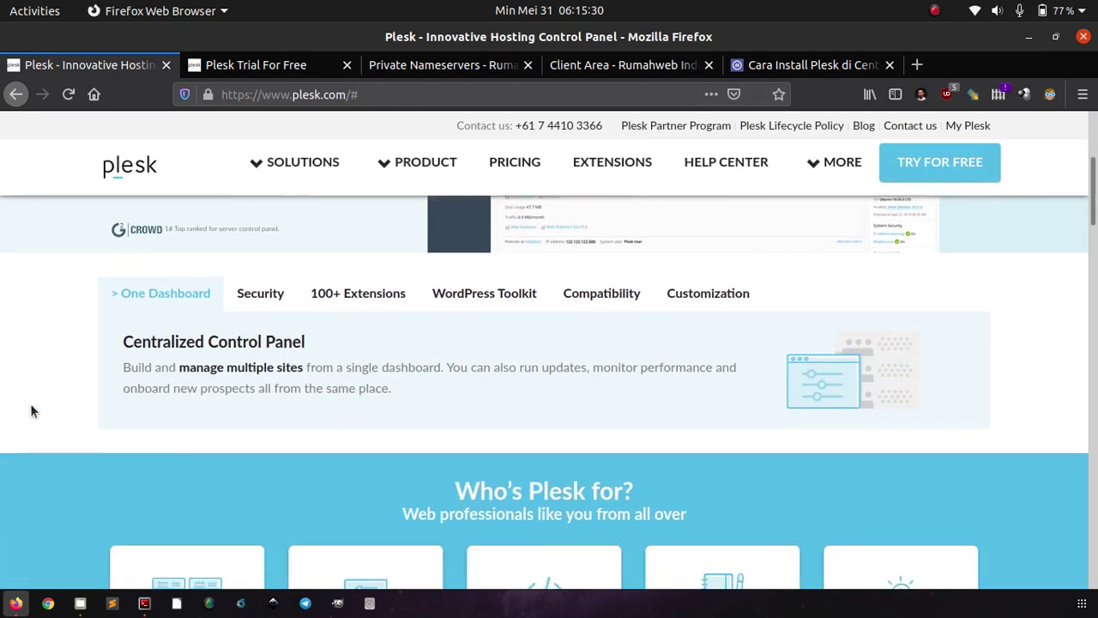
scroll(31, 411, "down", 2)
scroll(30, 411, "down", 3)
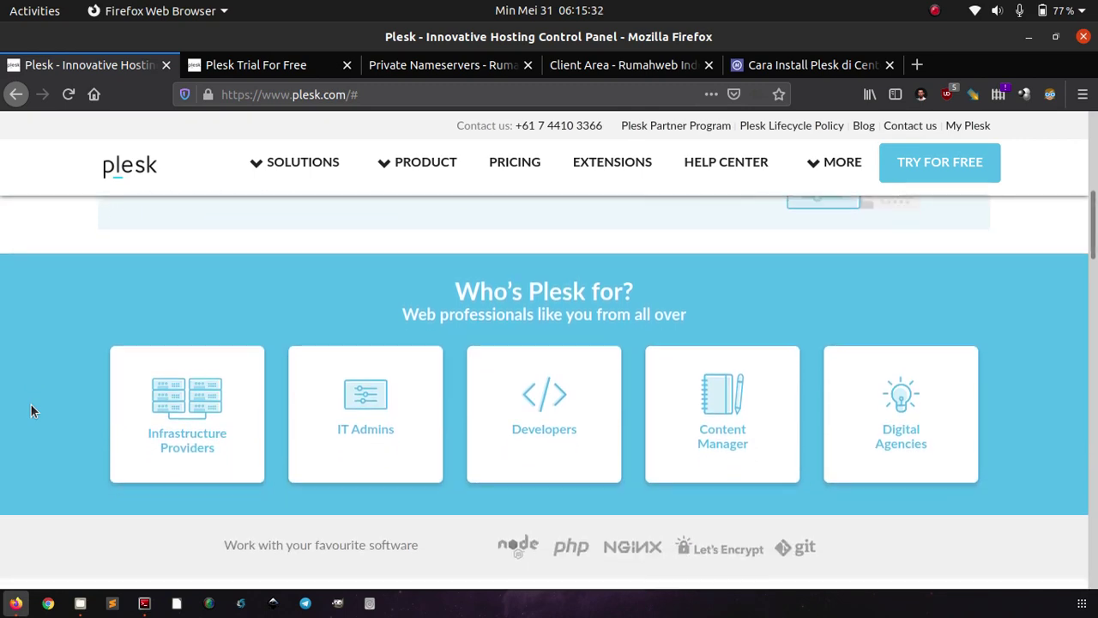
scroll(30, 411, "down", 2)
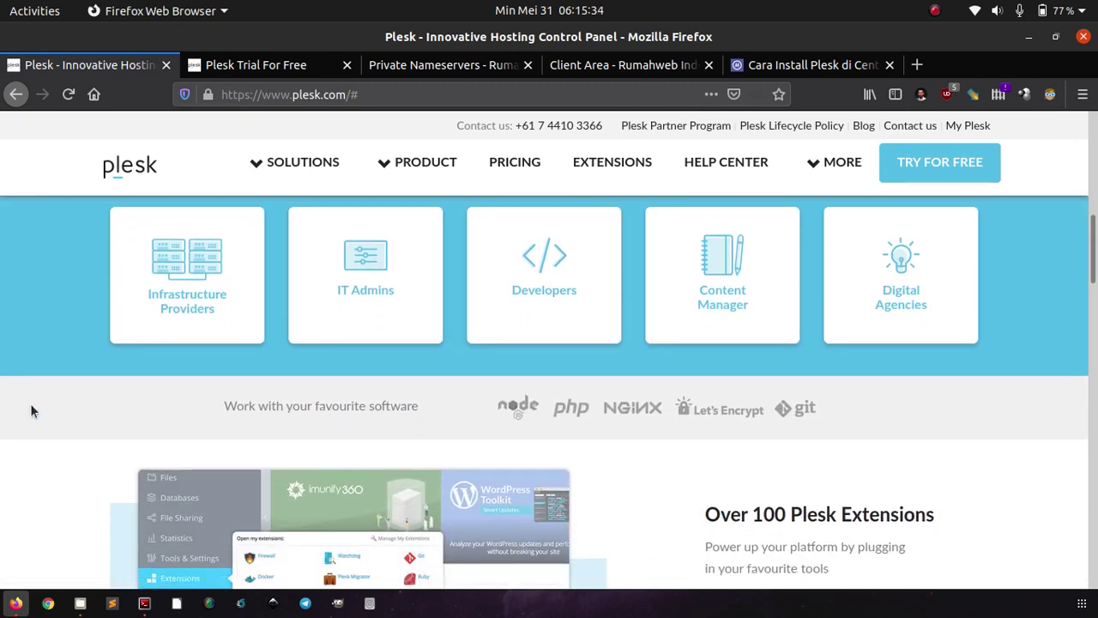
scroll(30, 411, "down", 3)
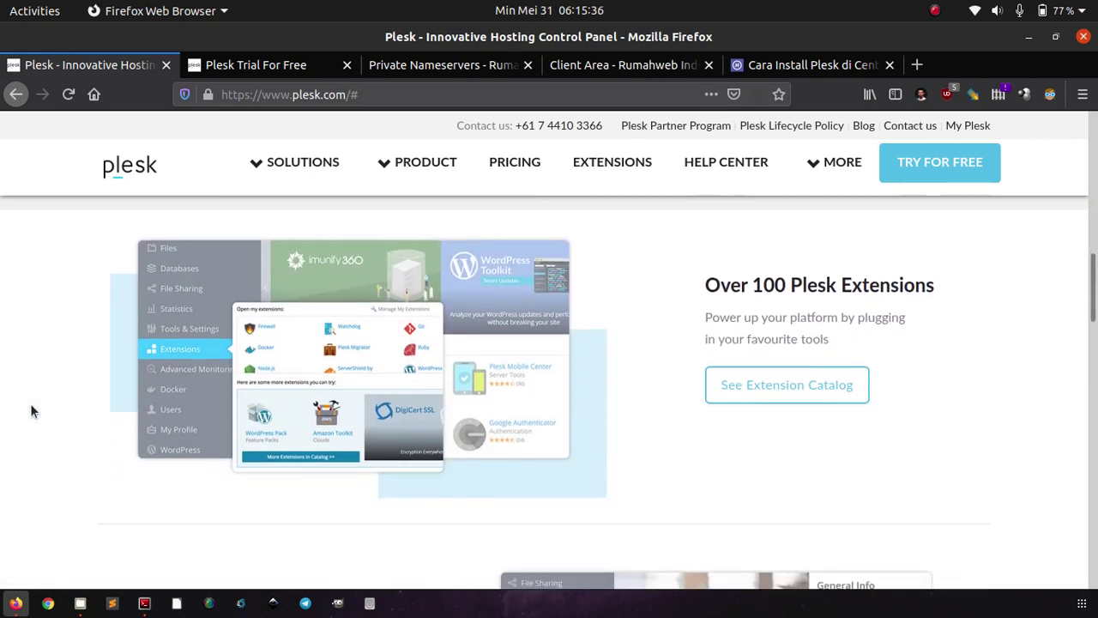
scroll(30, 411, "down", 3)
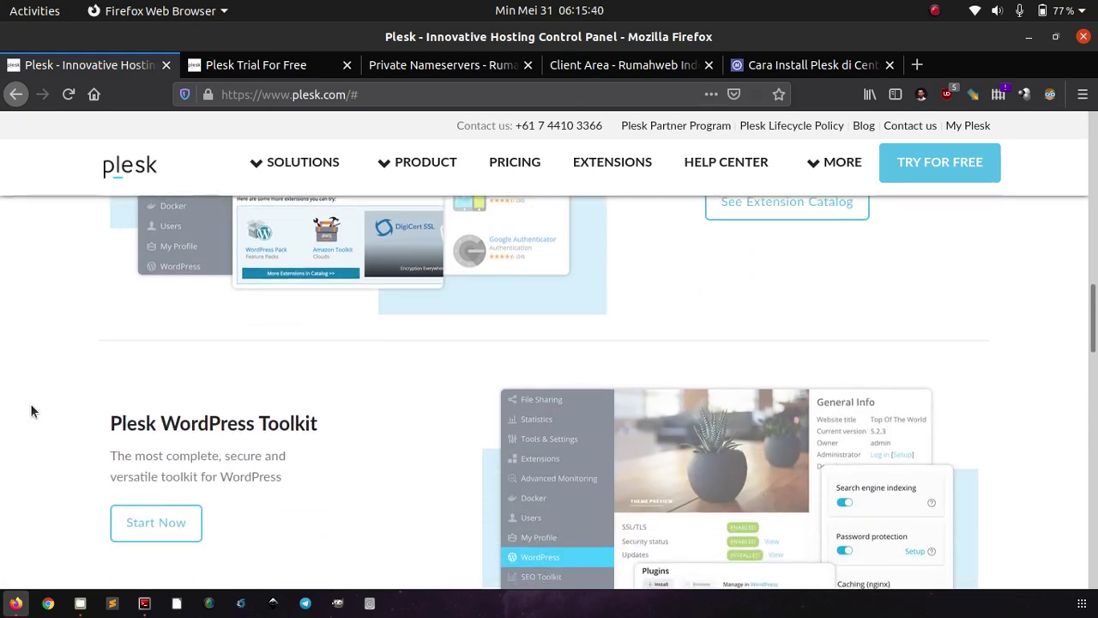
scroll(30, 411, "down", 5)
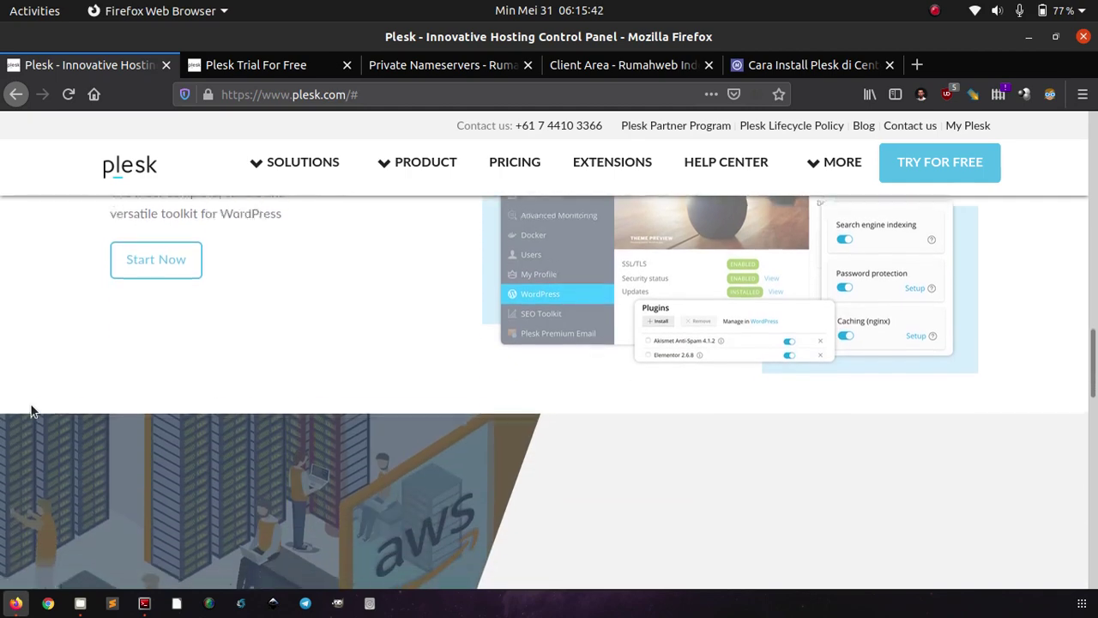
scroll(32, 409, "down", 8)
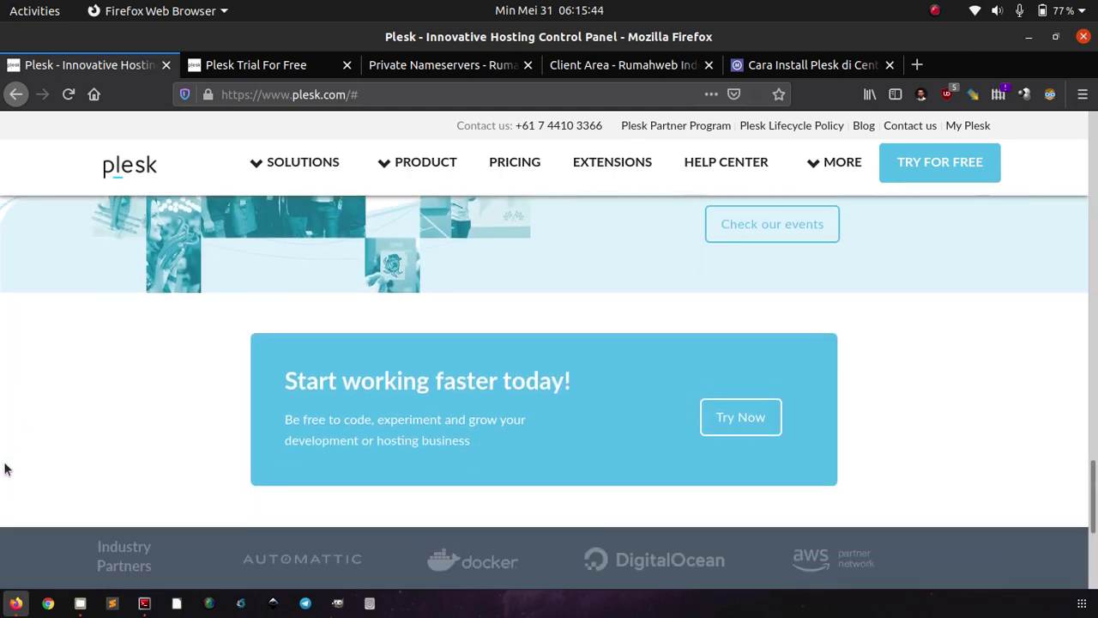
scroll(4, 470, "down", 3)
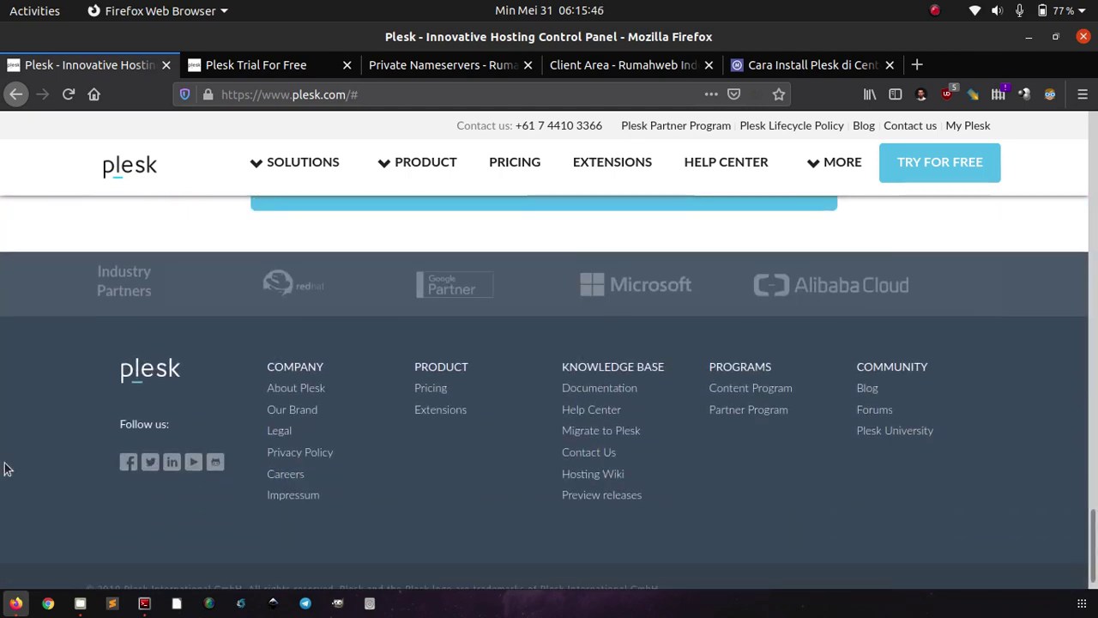
right_click(4, 469)
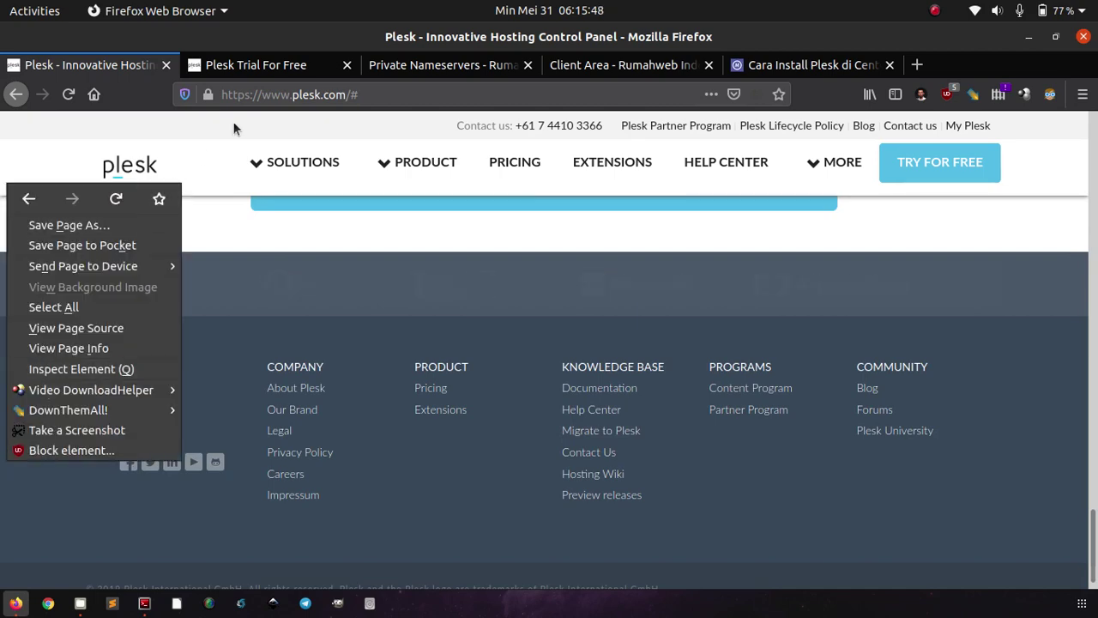
left_click(298, 72)
- Read through the Plesk Trial For Free page, then switch to the 'Cara Install Plesk di CentOS 7' article
left_click(298, 71)
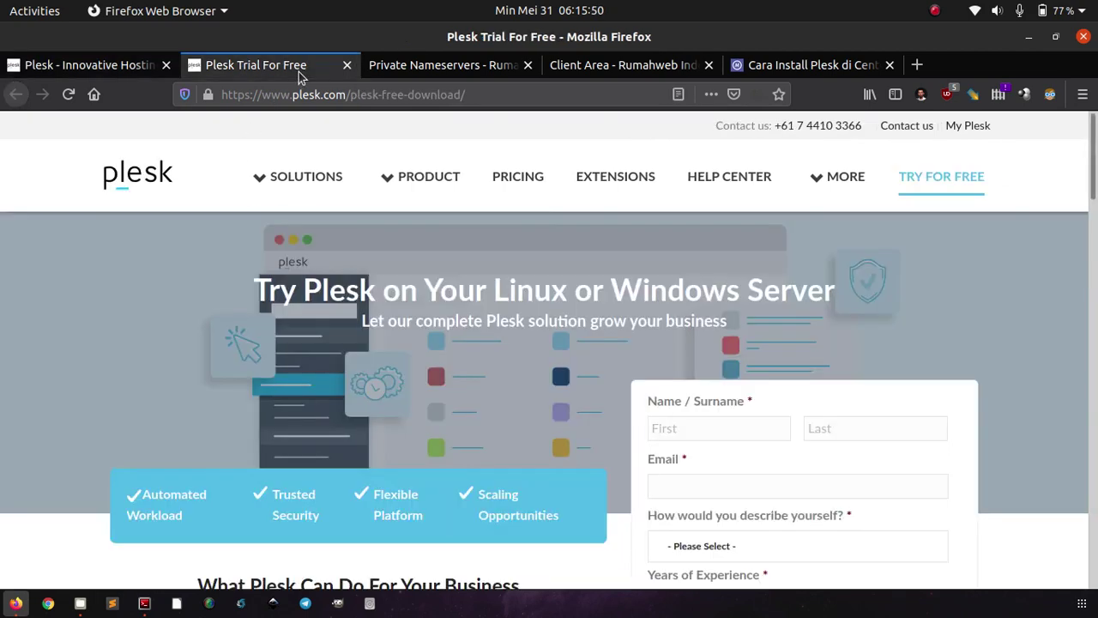
scroll(131, 381, "down", 3)
scroll(132, 381, "down", 10)
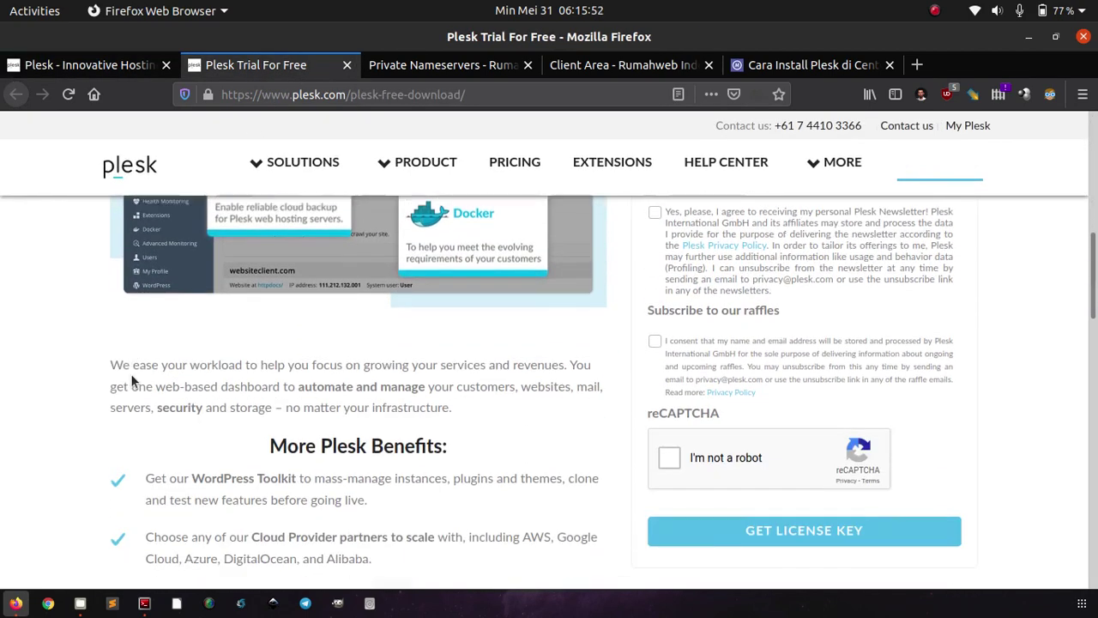
scroll(132, 380, "down", 4)
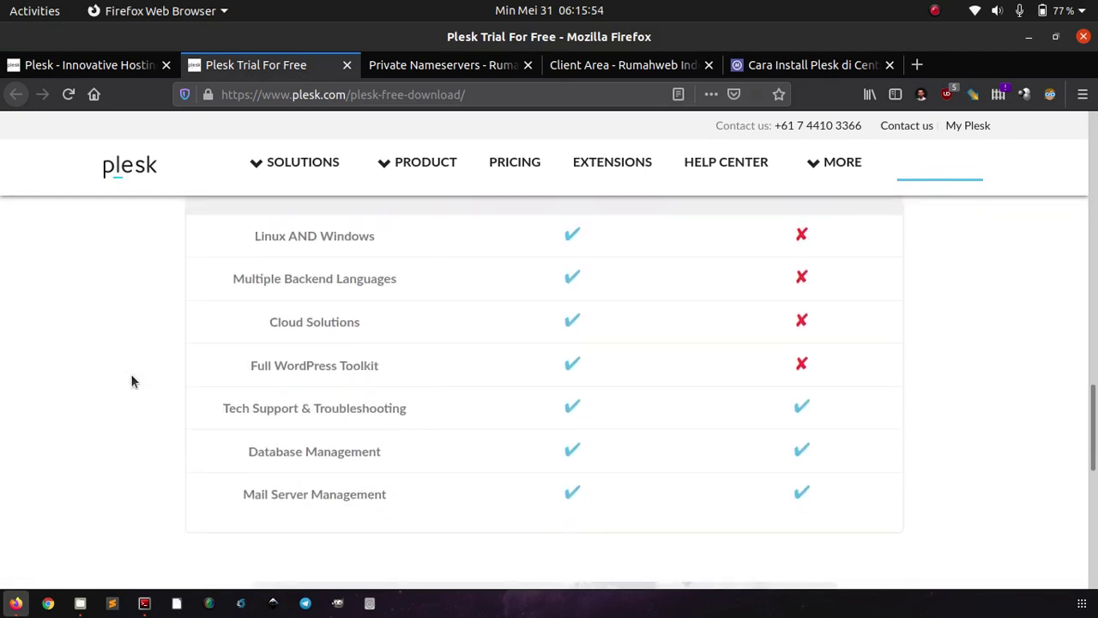
scroll(132, 381, "up", 1)
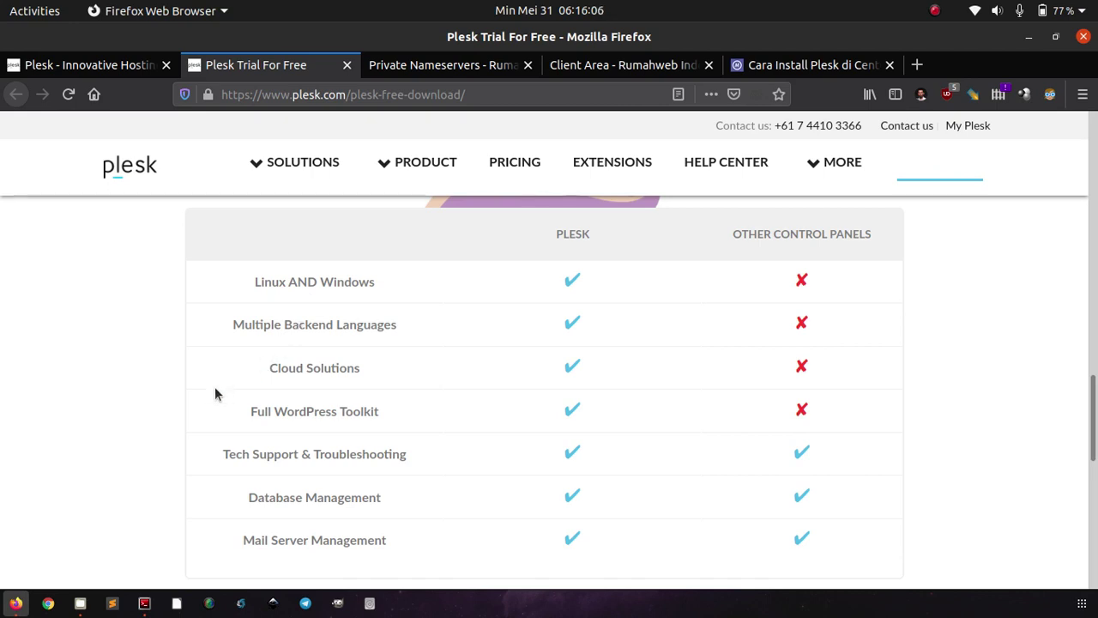
scroll(215, 393, "down", 2)
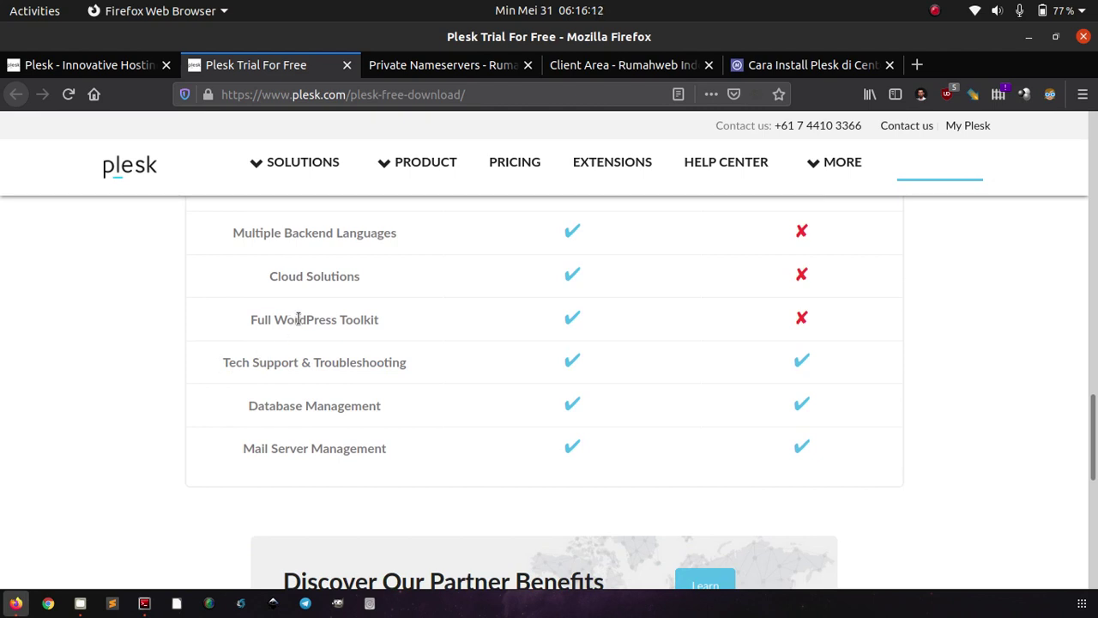
scroll(242, 412, "down", 1)
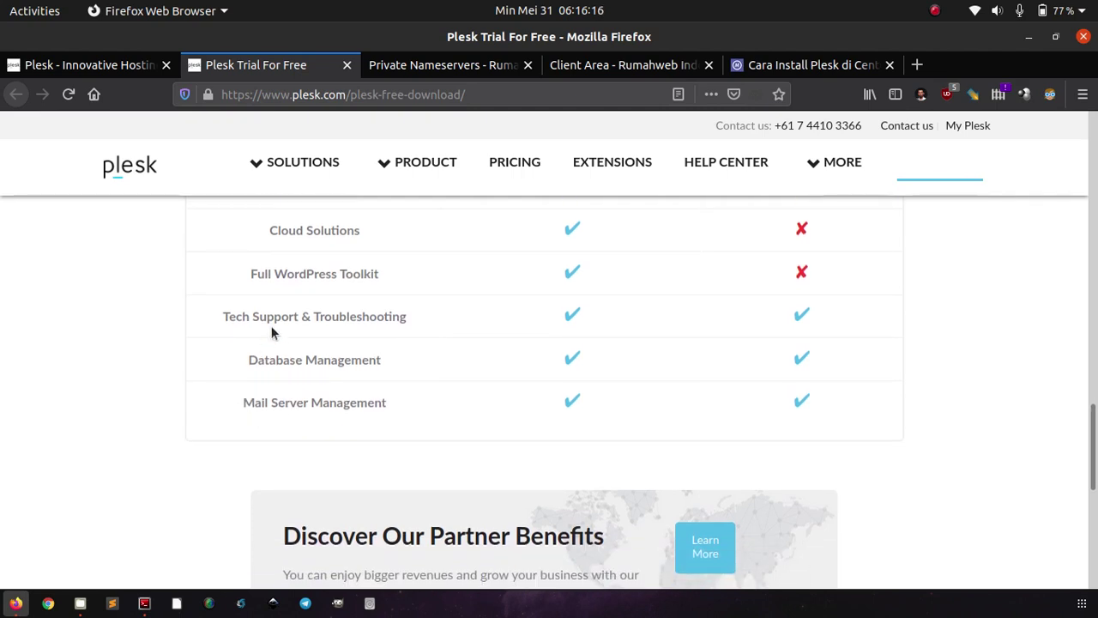
scroll(397, 396, "down", 5)
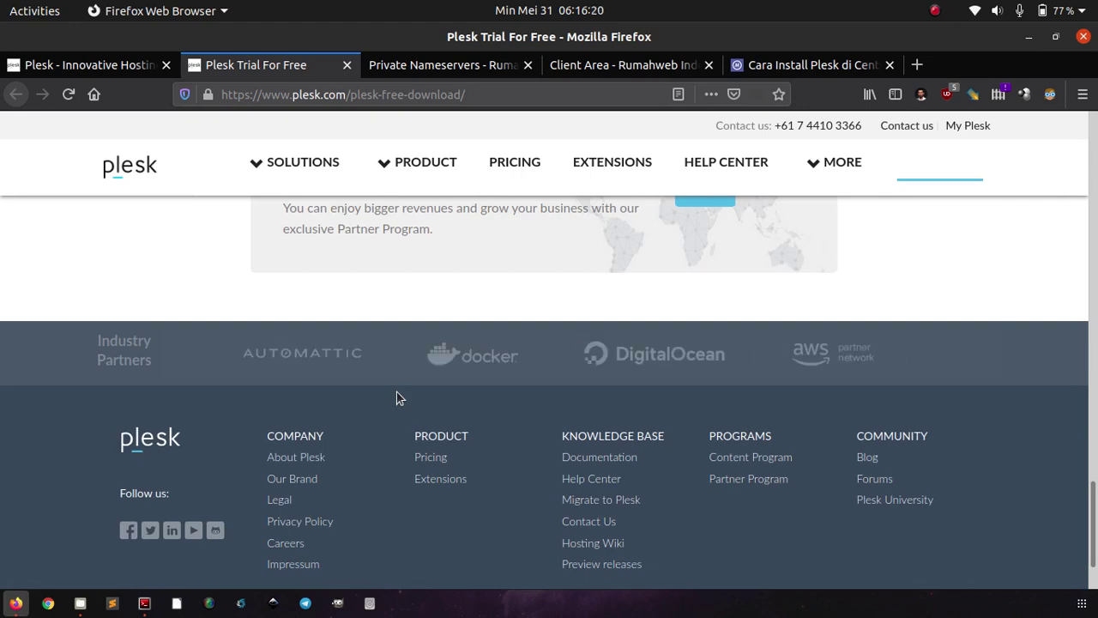
scroll(396, 397, "up", 1)
scroll(397, 397, "up", 7)
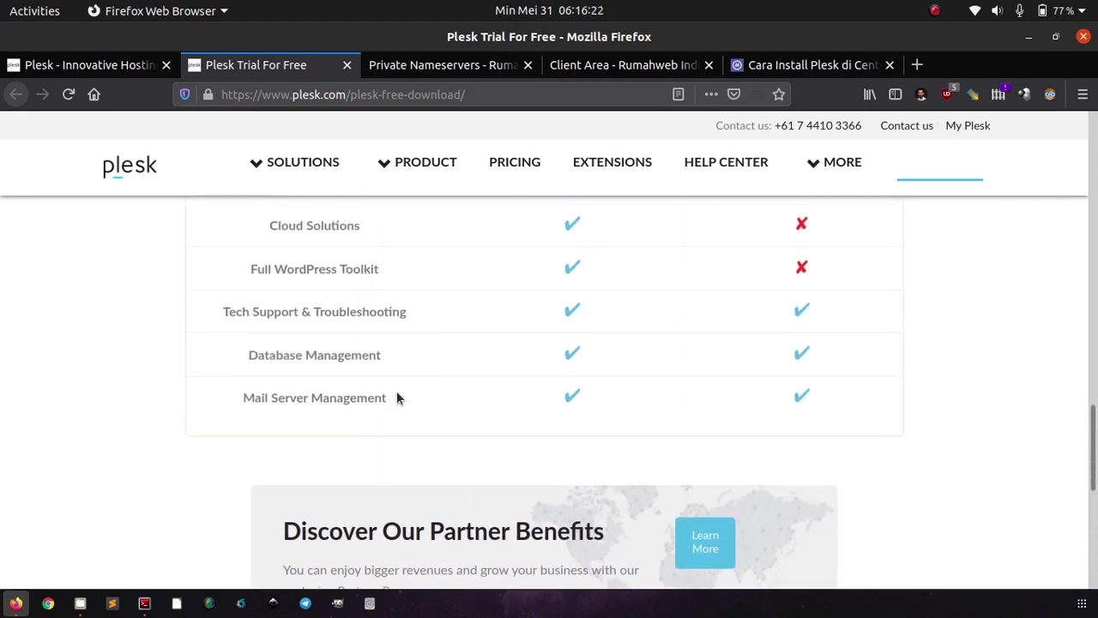
scroll(396, 397, "up", 5)
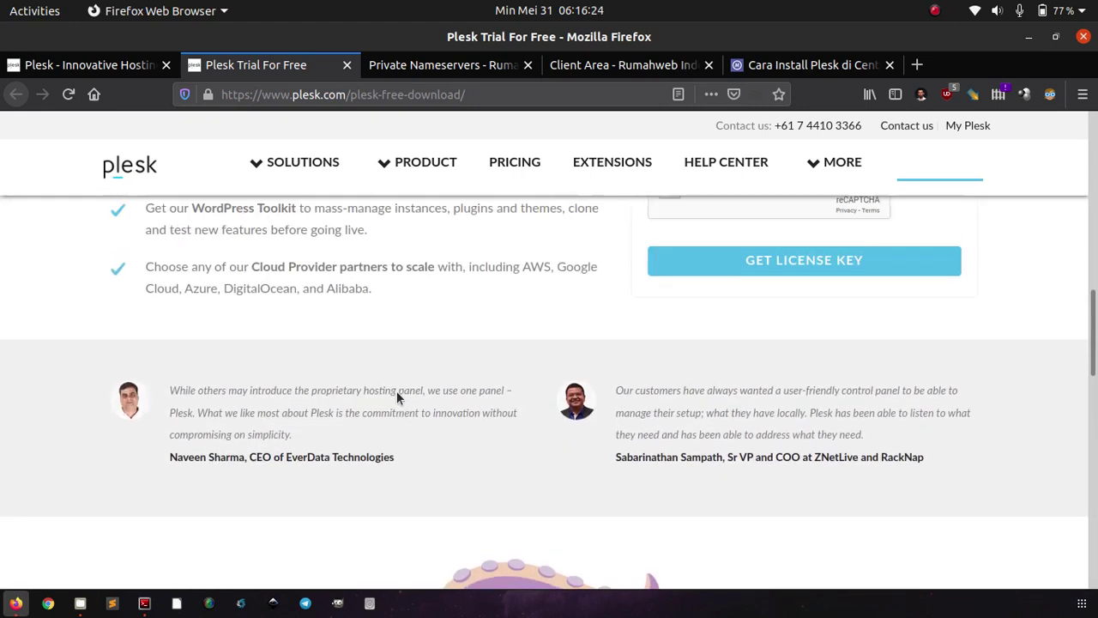
scroll(396, 397, "up", 5)
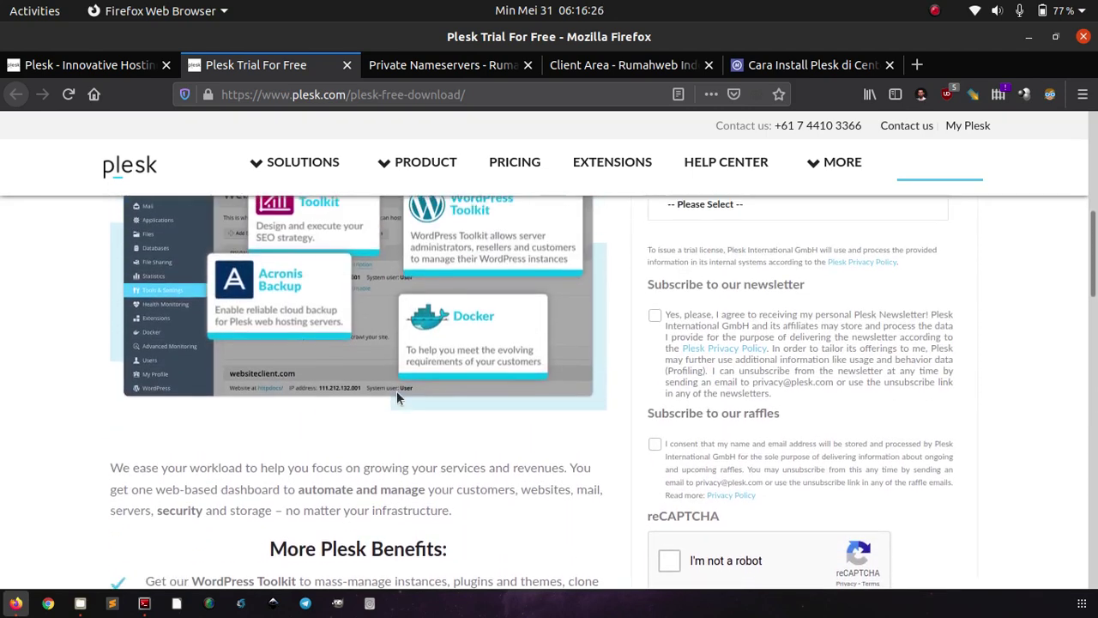
scroll(397, 397, "up", 3)
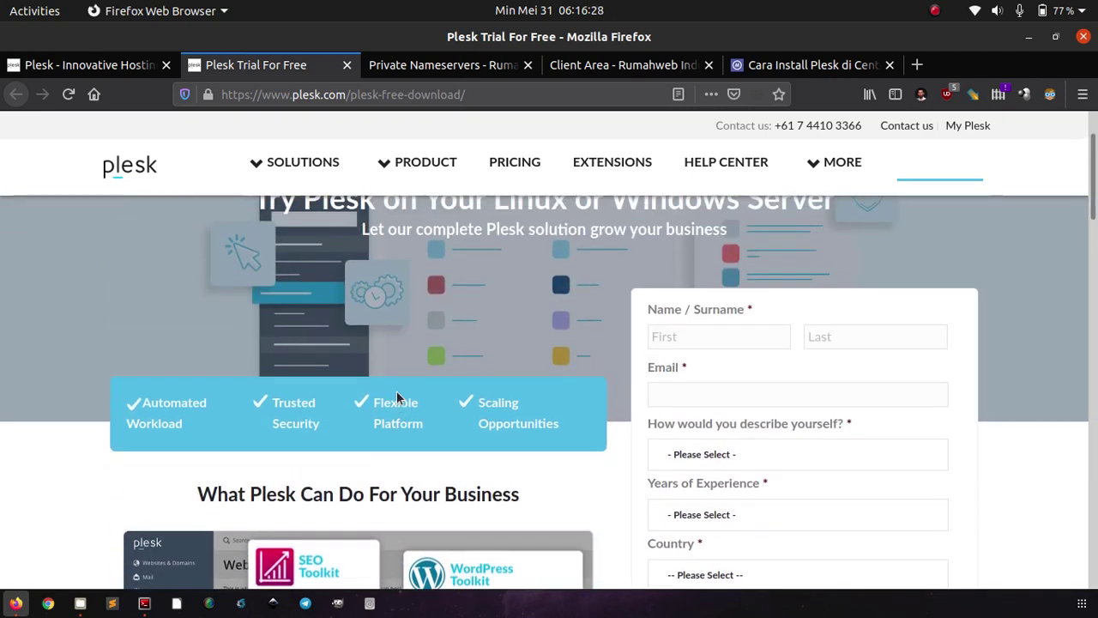
scroll(396, 397, "up", 1)
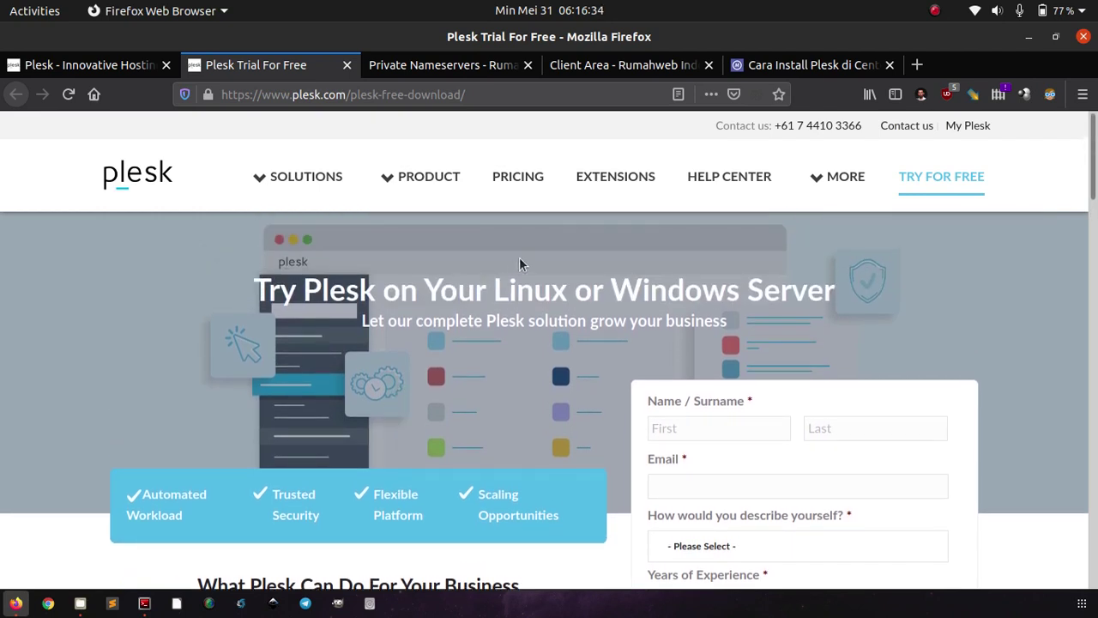
left_click(751, 65)
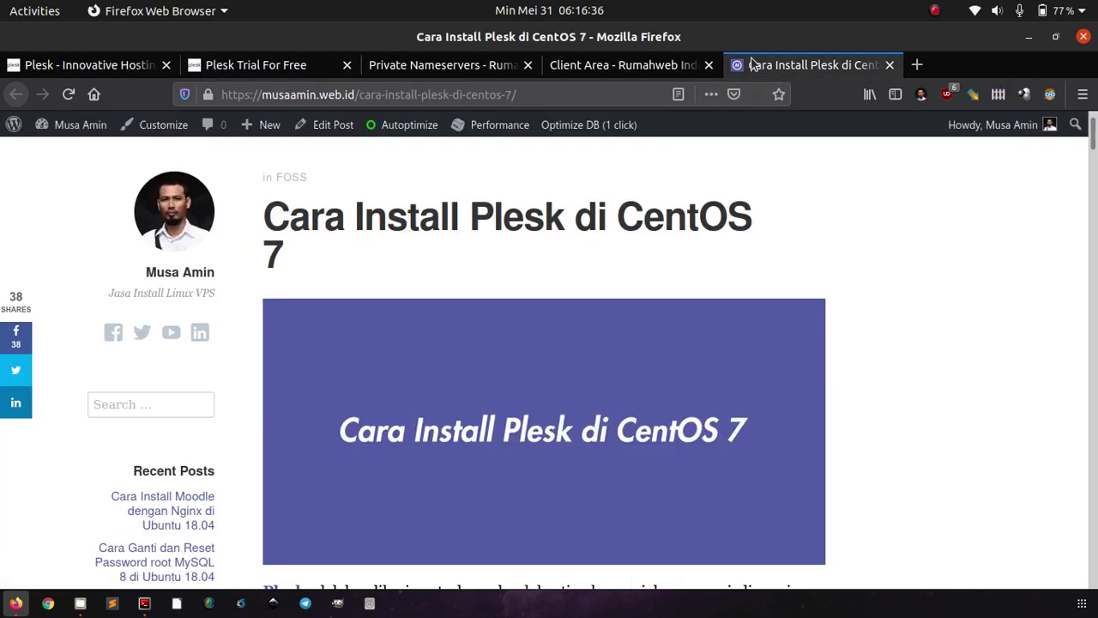
- Open a root Terminator terminal beside Firefox, tiled left, with the article at '1. Install Plesk'
left_click(145, 603)
left_click(428, 266)
key("super+Left")
scroll(428, 267, "down", 5)
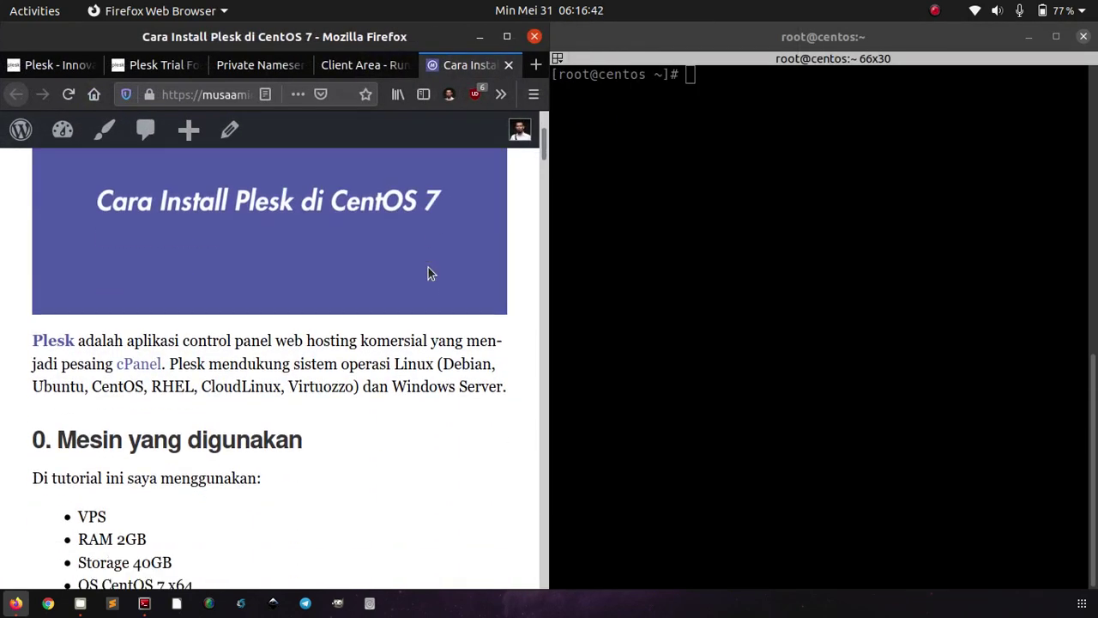
left_click(732, 268)
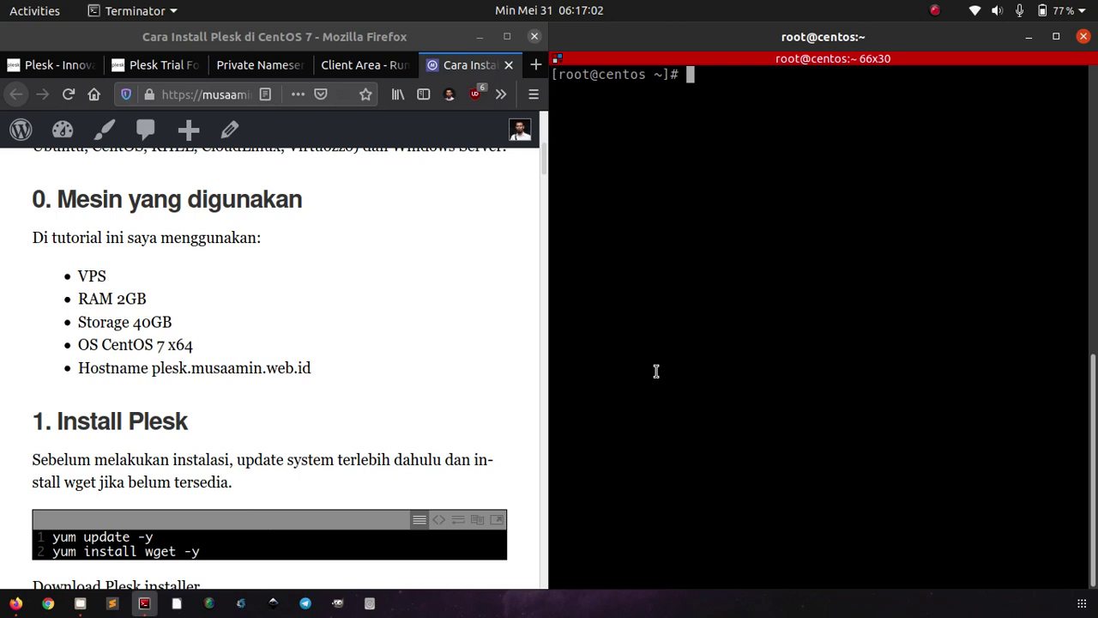
- Set the hostname to ples.musaamin.web.id with hostnamectl and check it with hostname
type("hostnamectl")
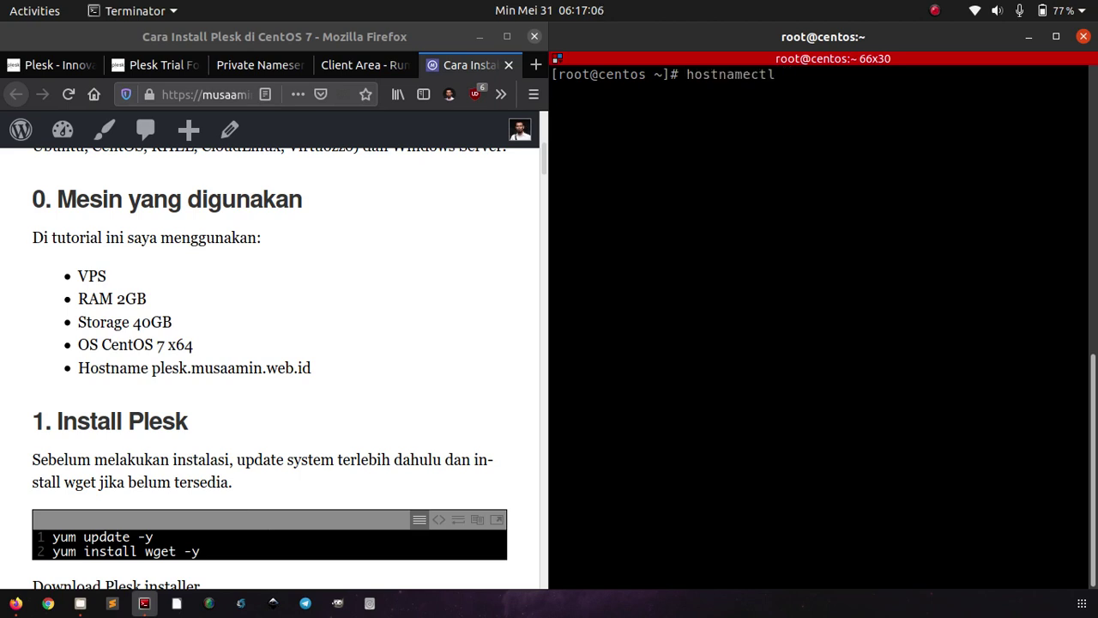
type(" set-host")
type("ame")
key("BackSpace")
key("BackSpace")
key("BackSpace")
type("name ")
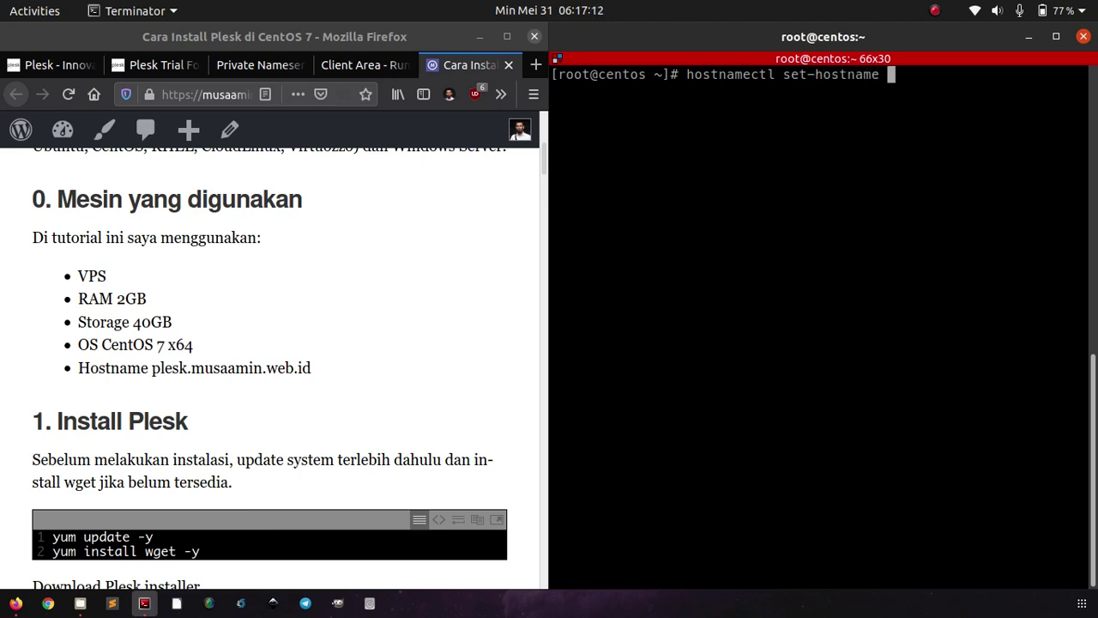
type("ples.musaamin")
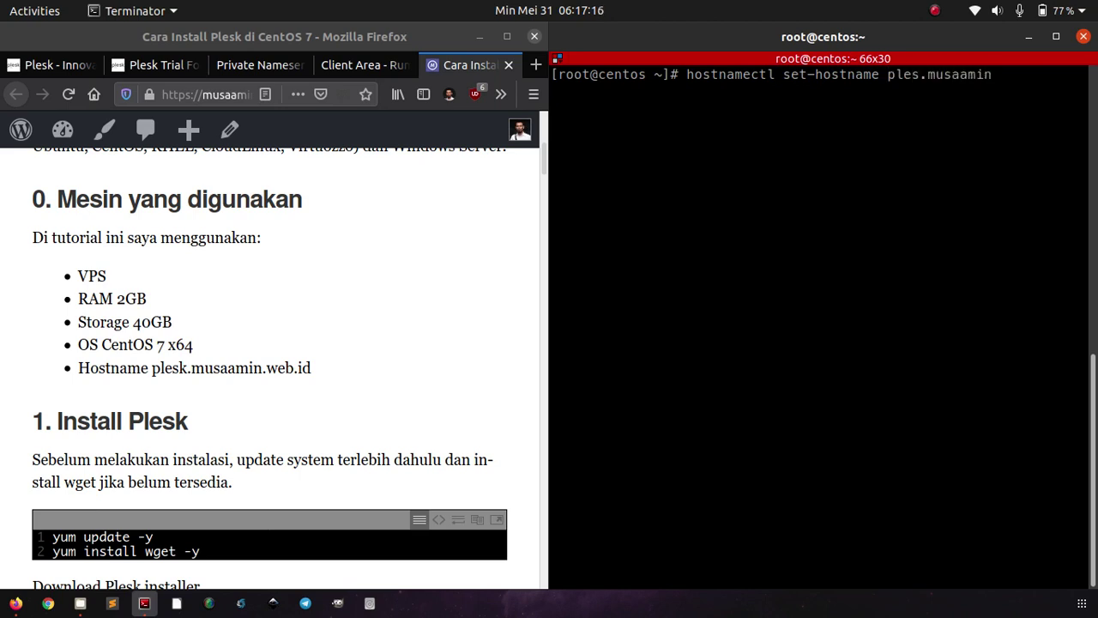
type(".web.id")
key("Return")
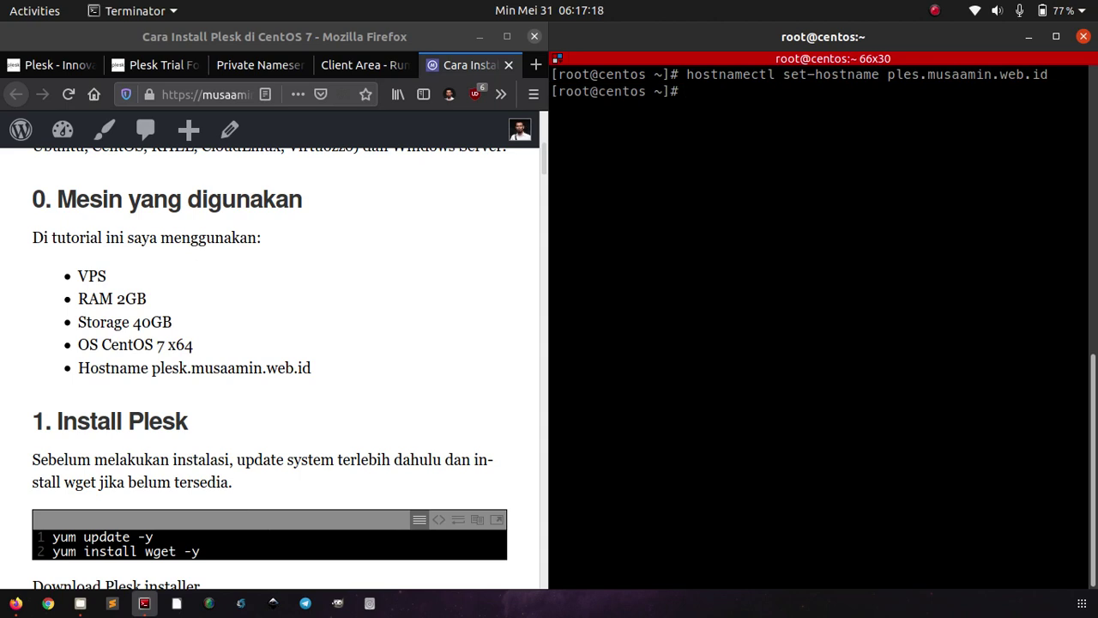
type("hostname")
key("Return")
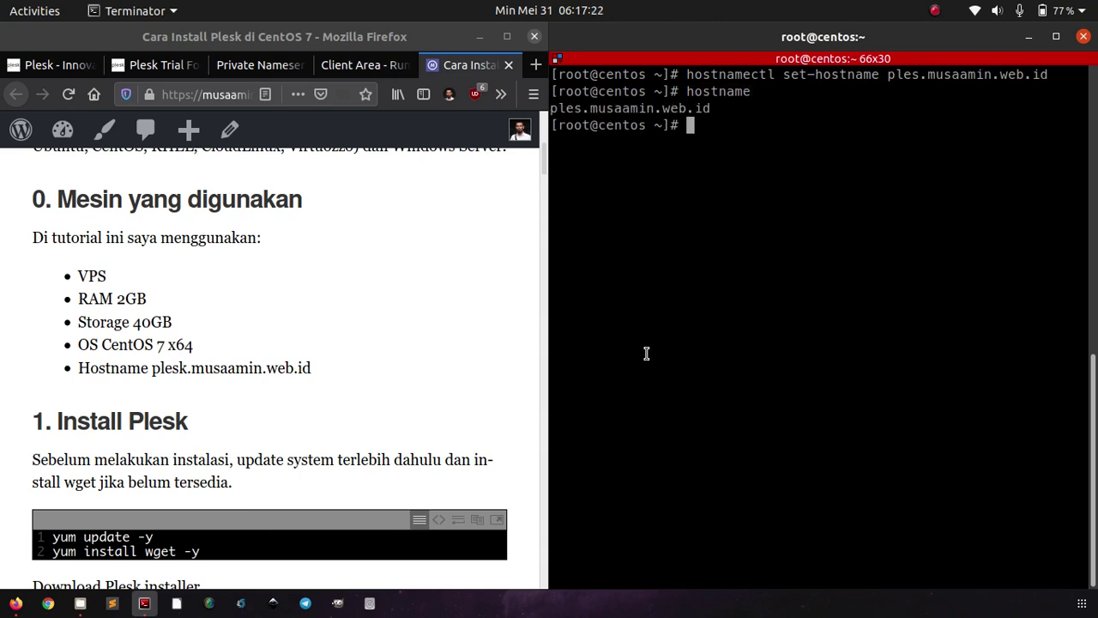
- Correct the hostname to plesk.musaamin.web.id by rerunning the command with the missing 'k'
key("Up")
key("Up")
key("Left")
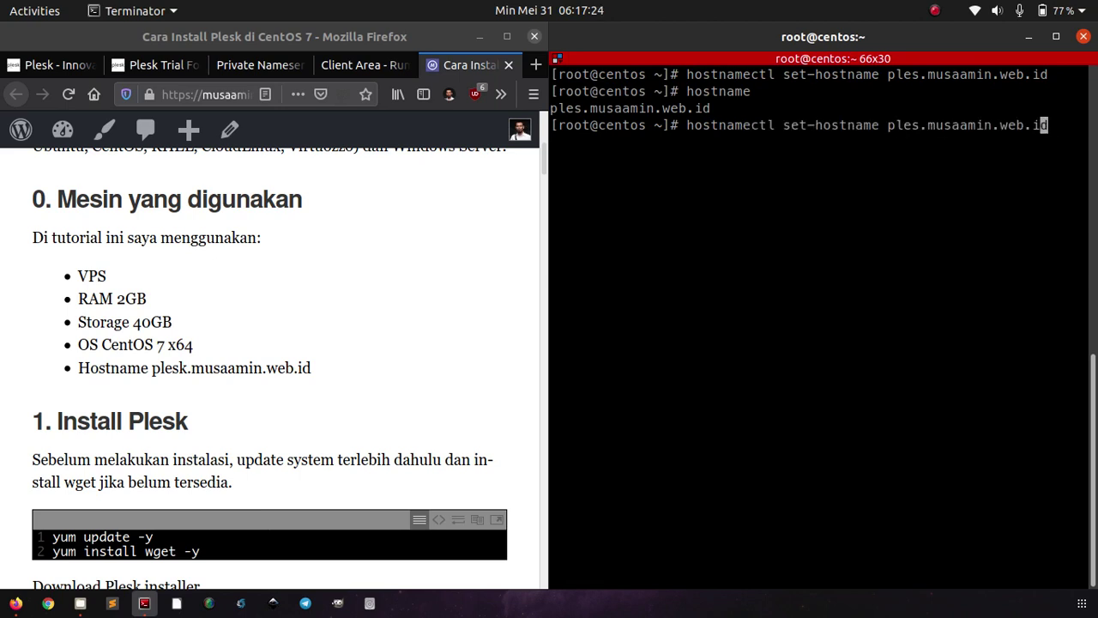
key("Left")
key("Left")
key("Left")
key("Left")
key("Left")
key("Left")
key("Left")
key("Left")
key("Left")
key("Left")
key("Left")
key("Left")
key("Left")
key("Left")
key("Left")
type("k")
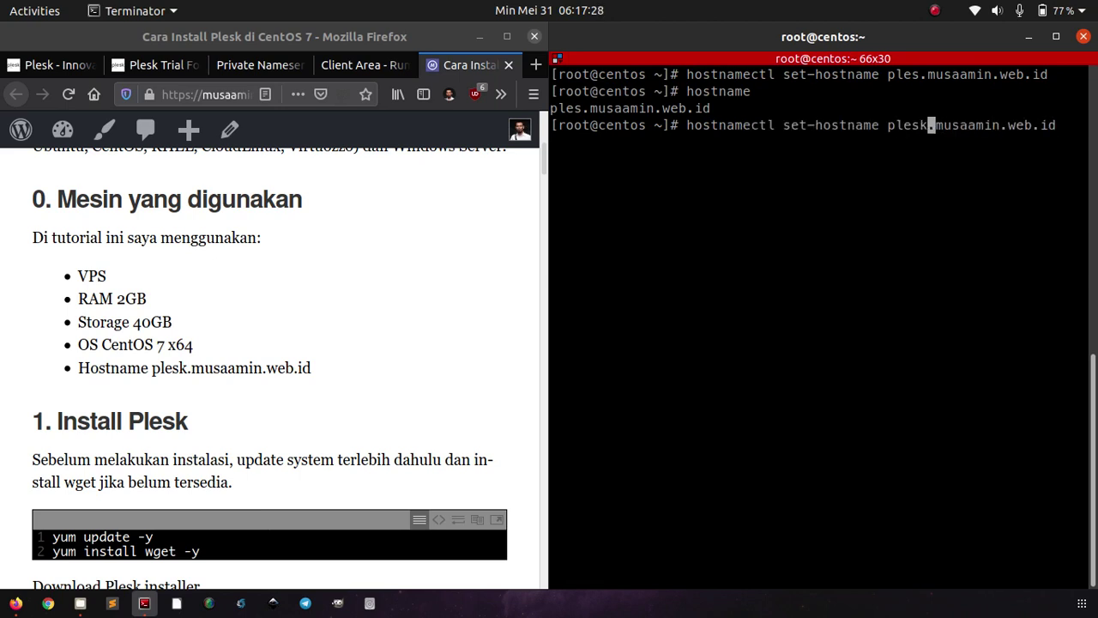
key("Return")
left_click(361, 345)
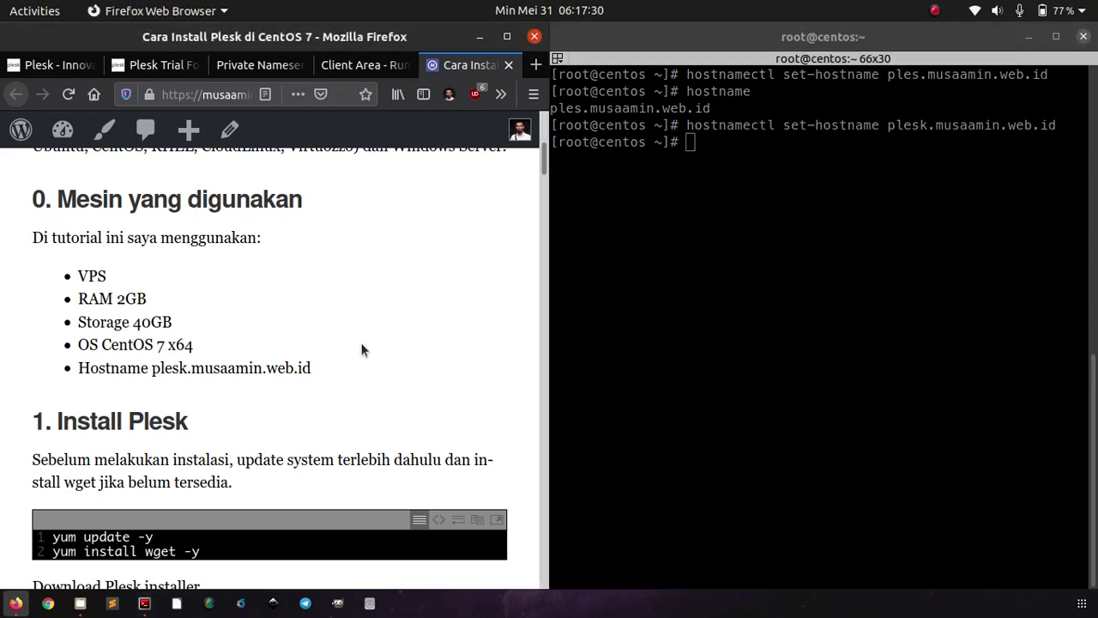
scroll(361, 345, "down", 5)
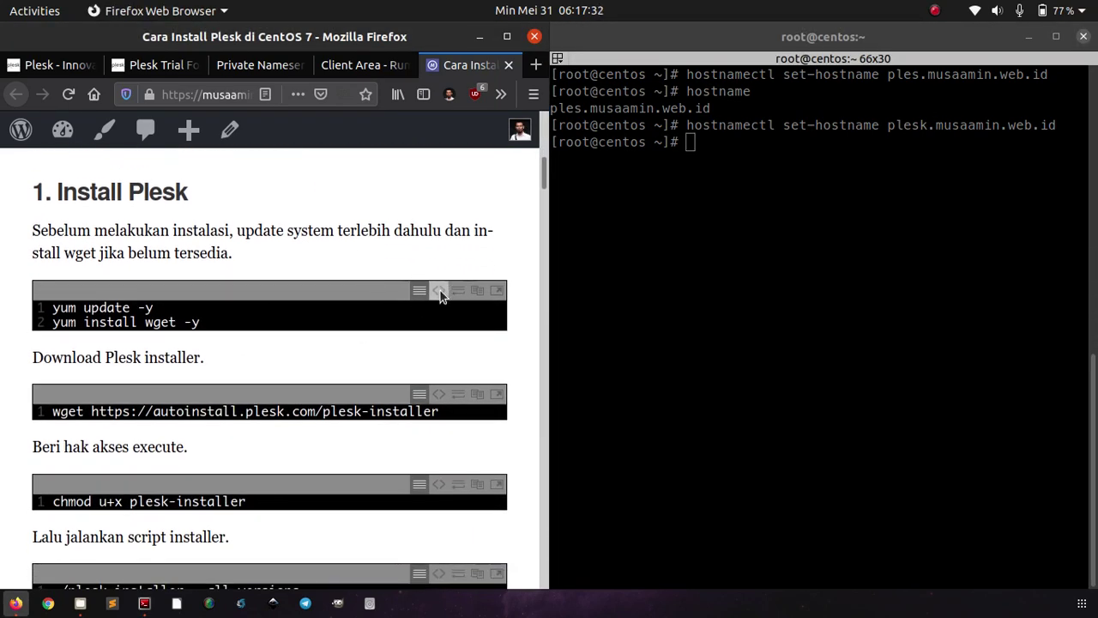
- Paste and run the tutorial's yum update and wget install commands in the terminal
left_click(438, 291)
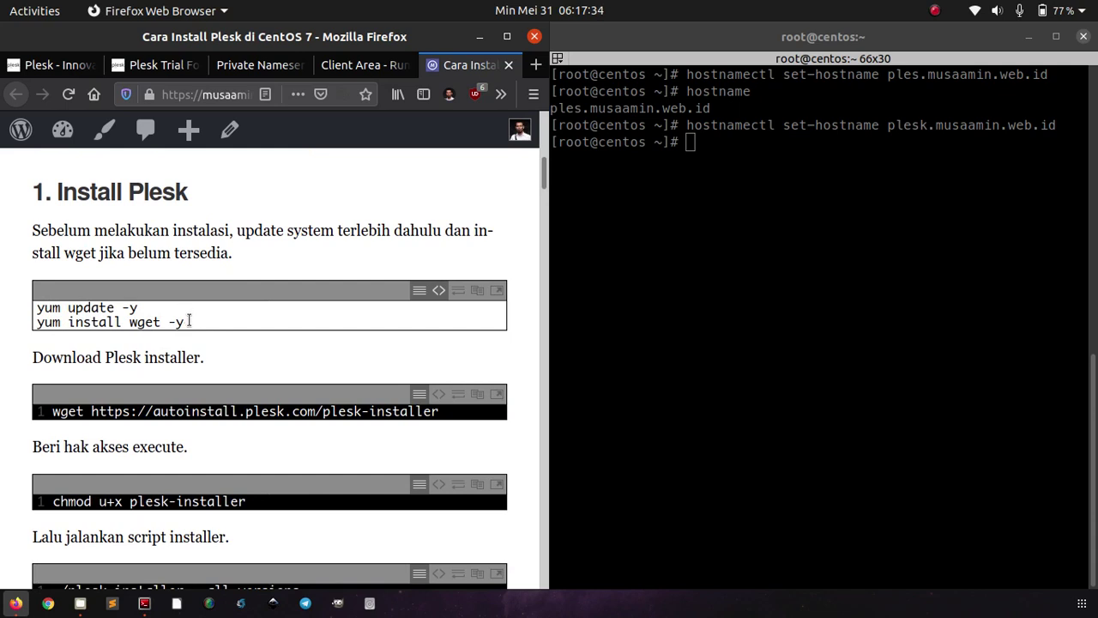
left_click_drag(189, 321, 15, 310)
key("super+c")
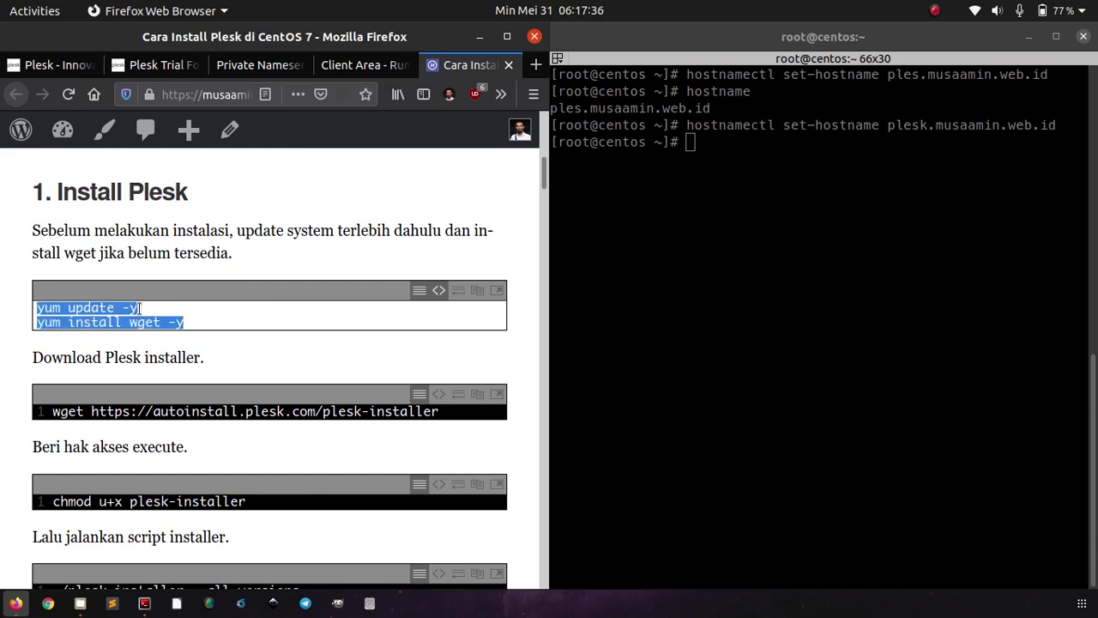
left_click(638, 287)
right_click(639, 286)
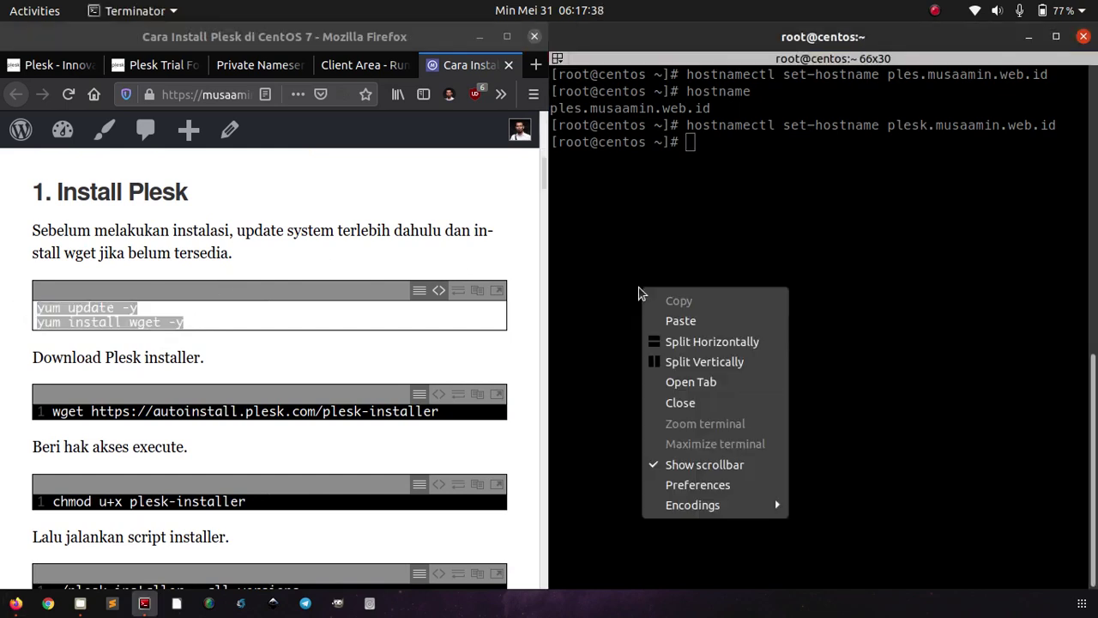
left_click(659, 325)
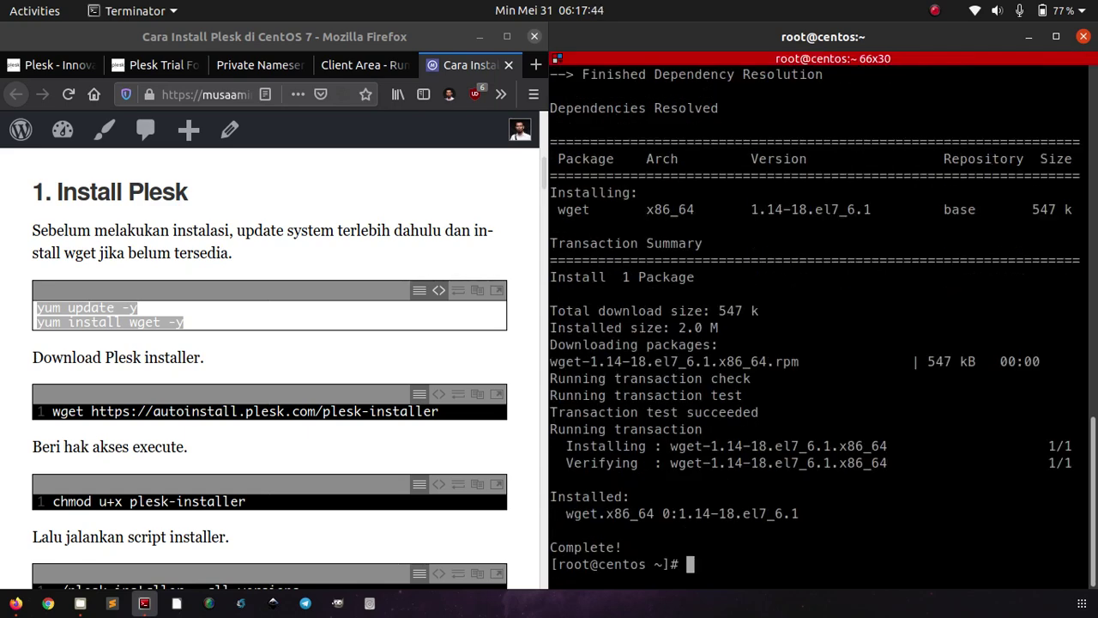
- Download the Plesk installer with the tutorial's wget command
left_click(481, 288)
left_click(420, 354)
scroll(420, 354, "down", 2)
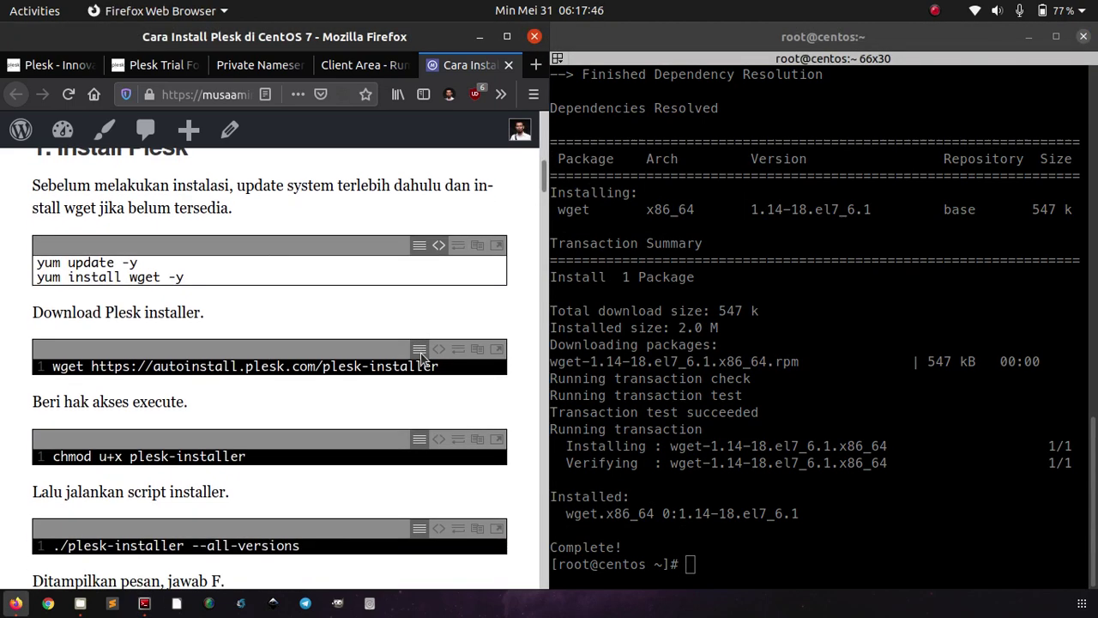
scroll(420, 359, "down", 2)
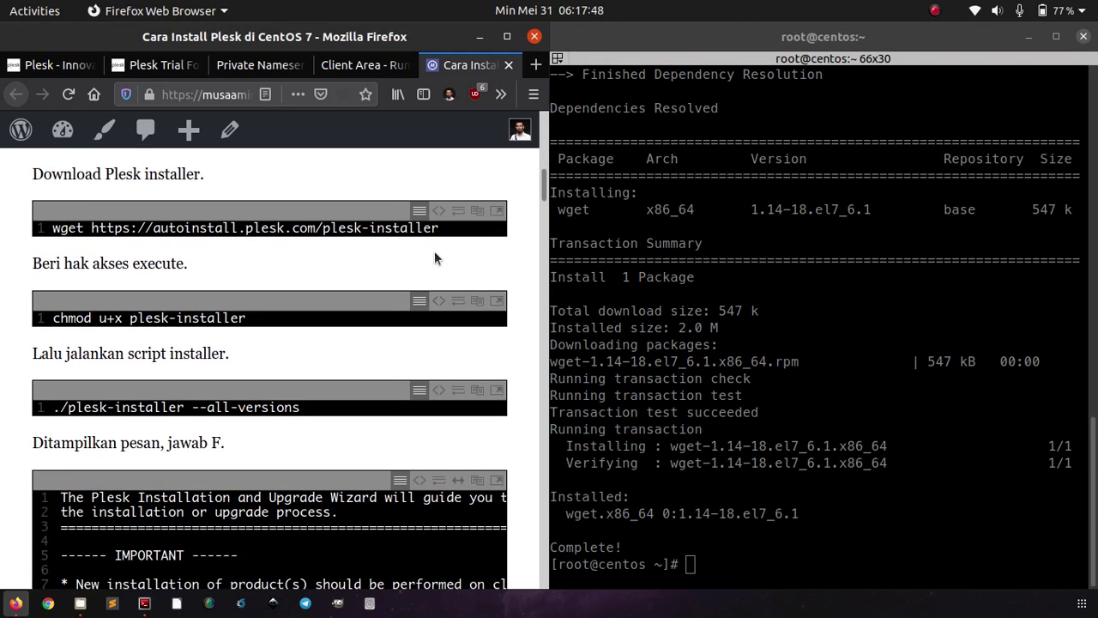
left_click(437, 211)
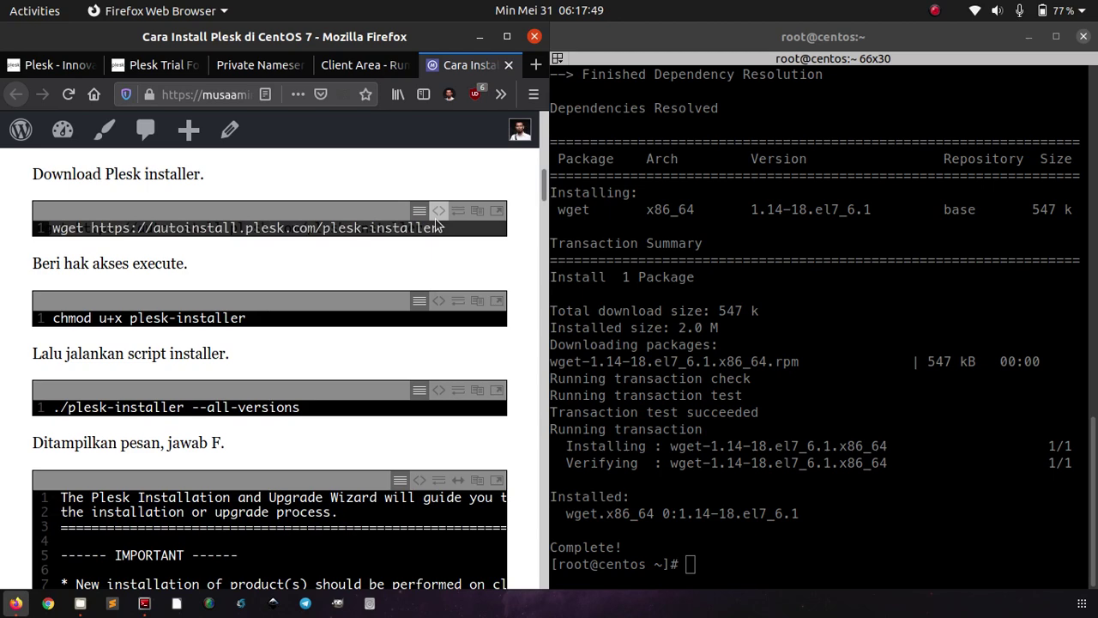
triple_click(392, 230)
right_click(392, 230)
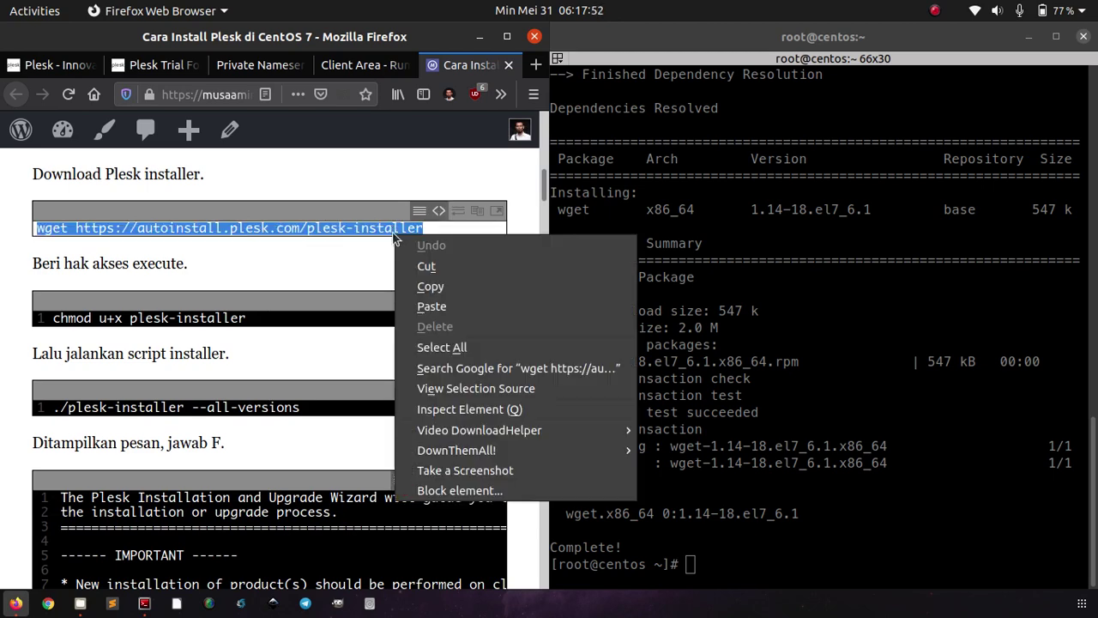
left_click(413, 286)
right_click(763, 277)
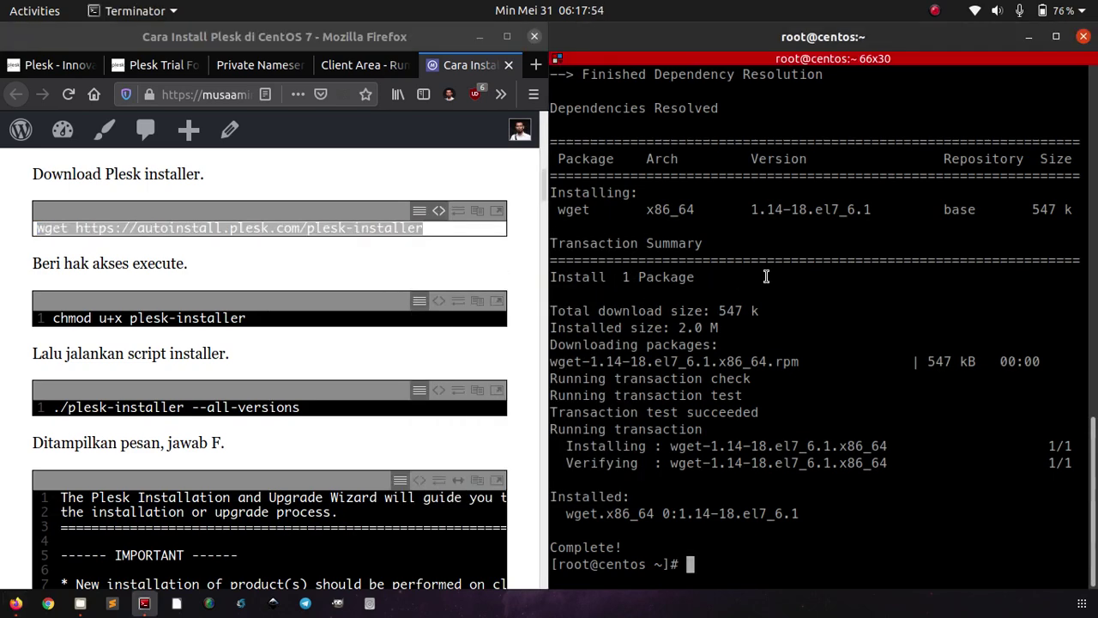
left_click(786, 310)
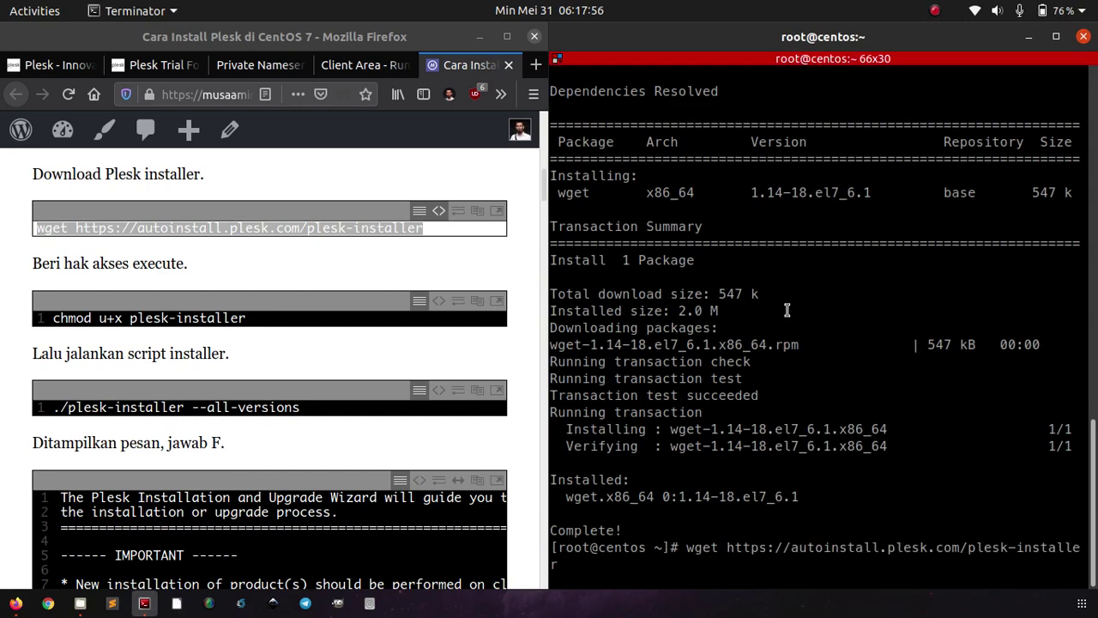
key("Return")
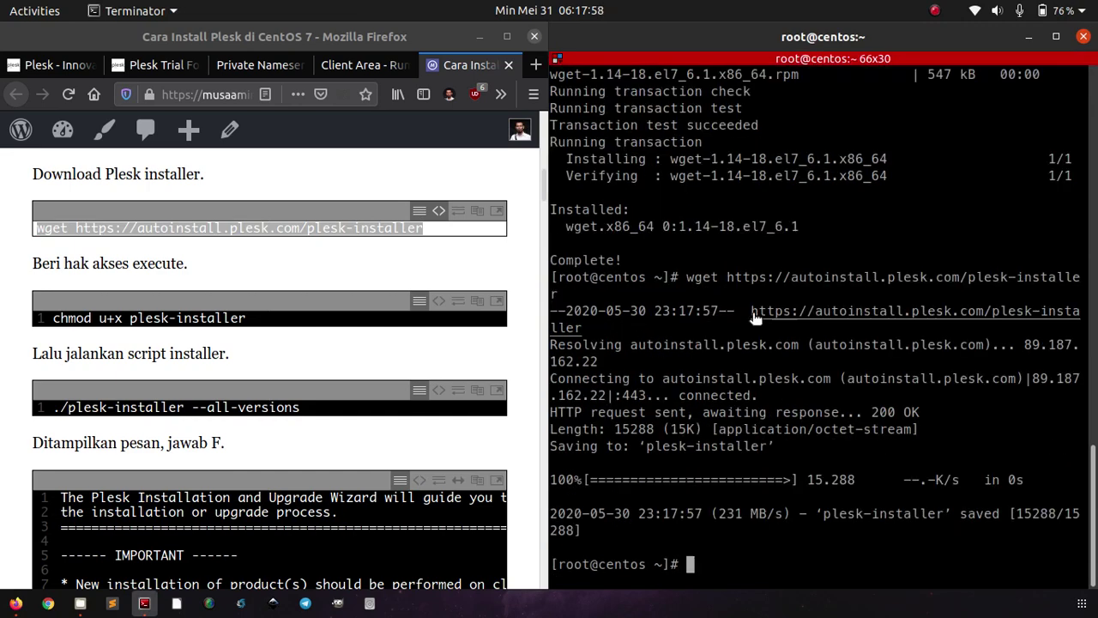
- Make the installer executable with chmod u+x plesk-installer
left_click(440, 294)
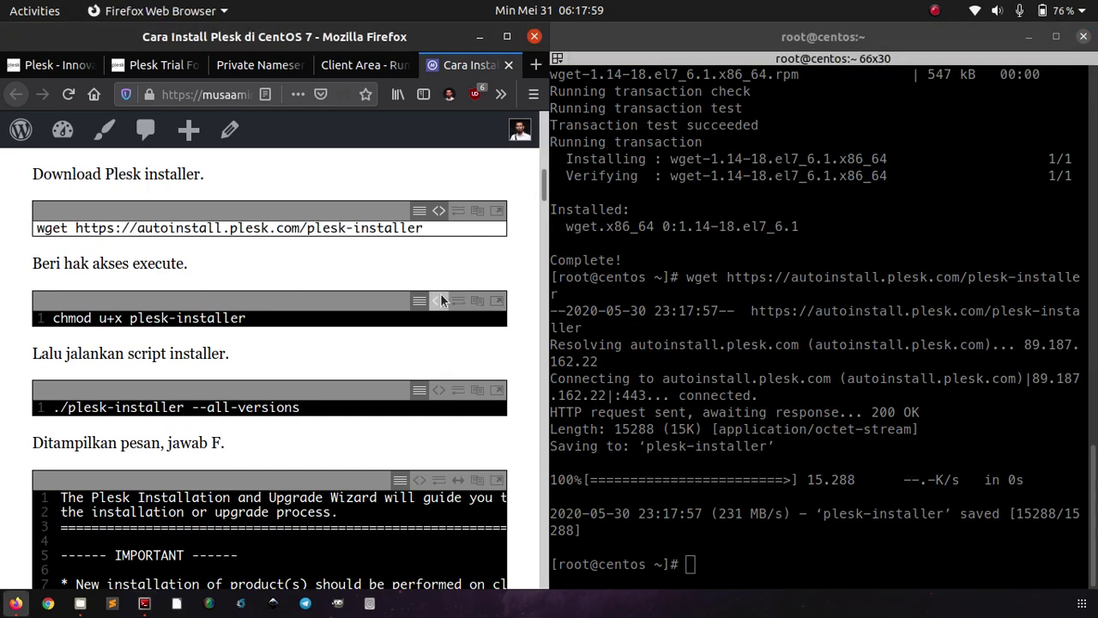
triple_click(391, 319)
right_click(390, 312)
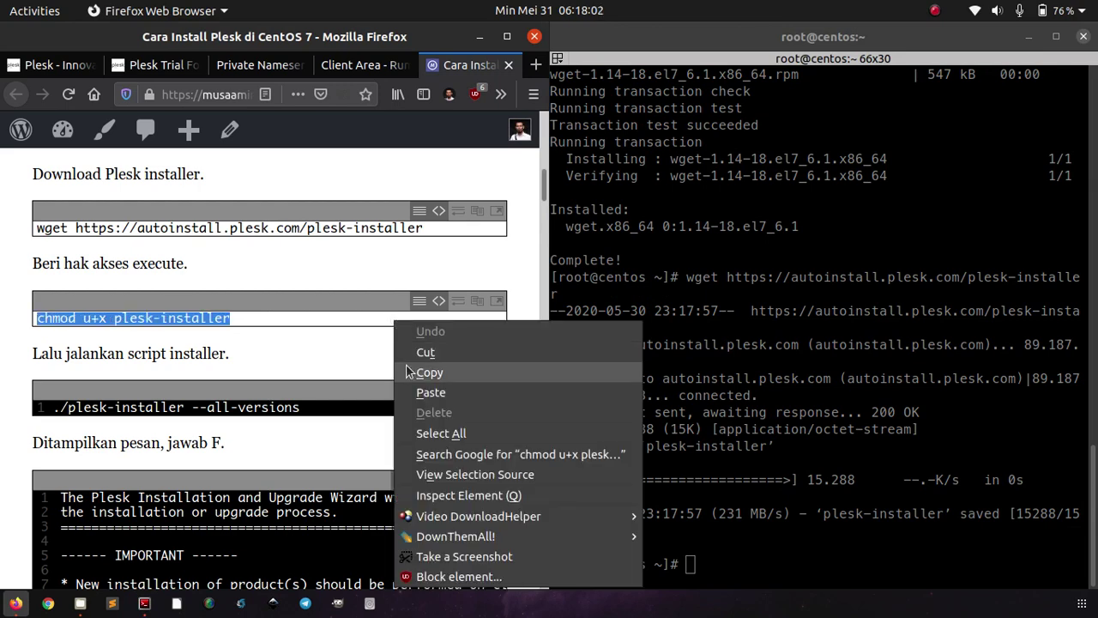
left_click(416, 373)
left_click(697, 286)
right_click(699, 289)
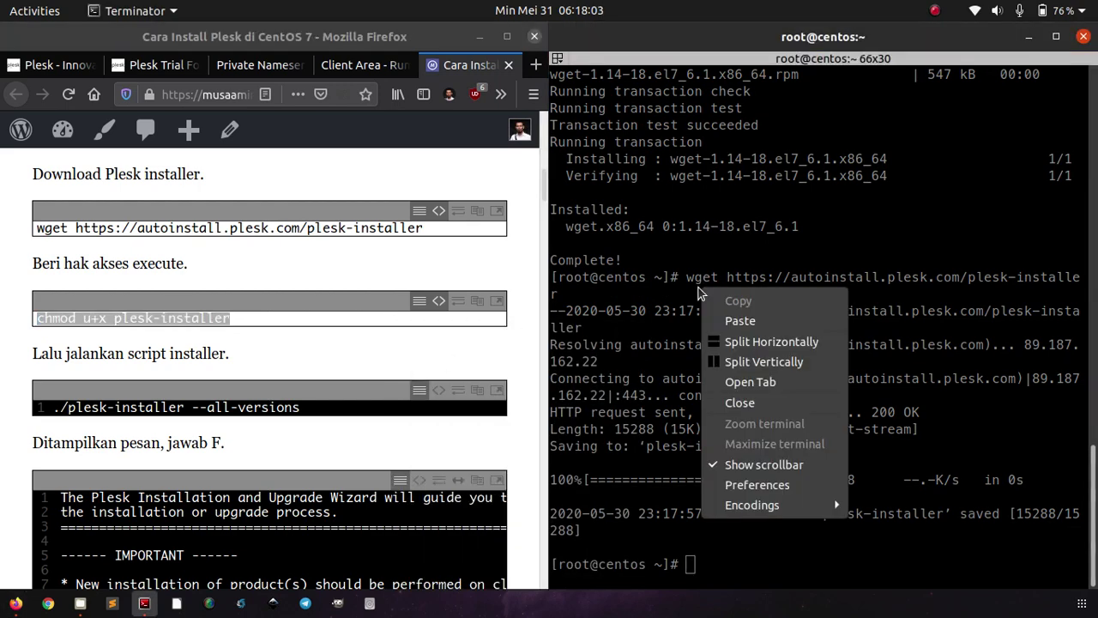
left_click(737, 321)
key("Return")
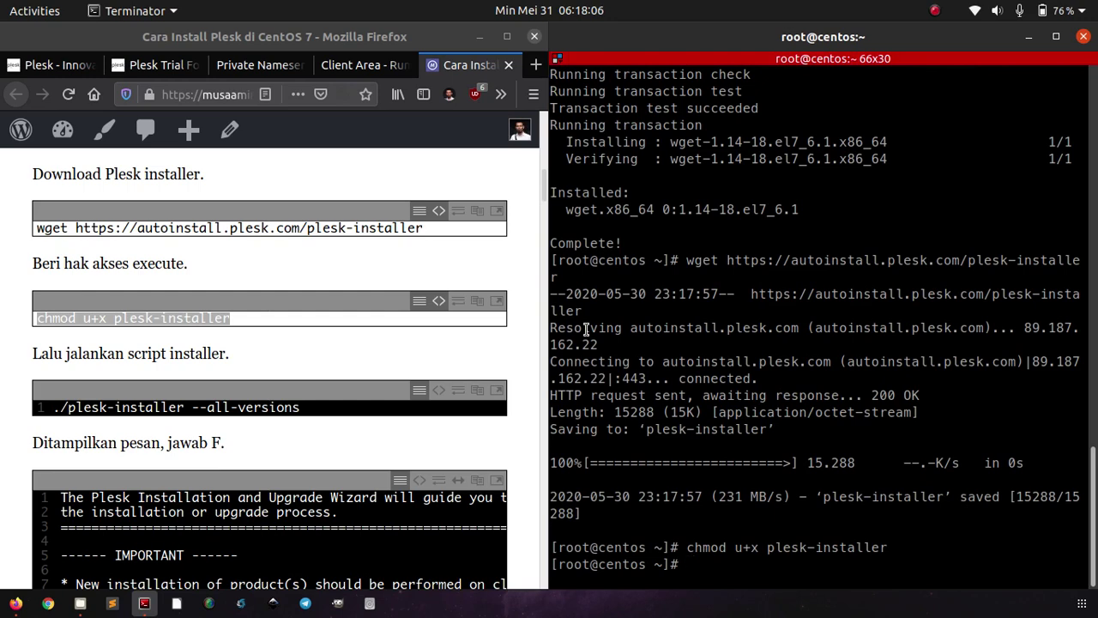
- Launch the installer with ./plesk-installer --all-versions
left_click(382, 406)
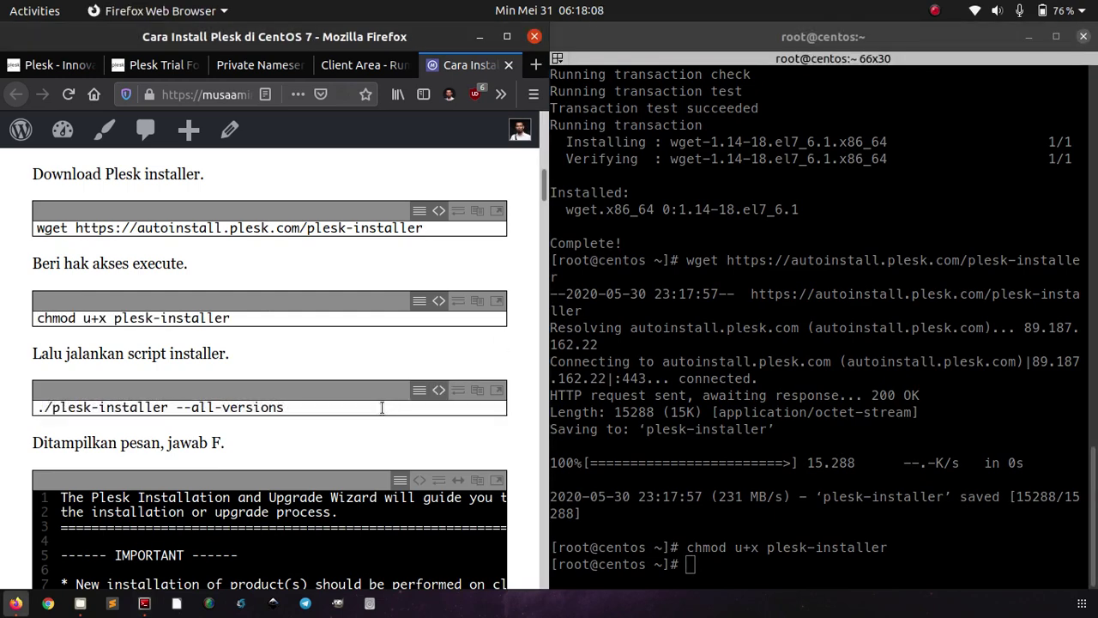
triple_click(381, 406)
right_click(382, 408)
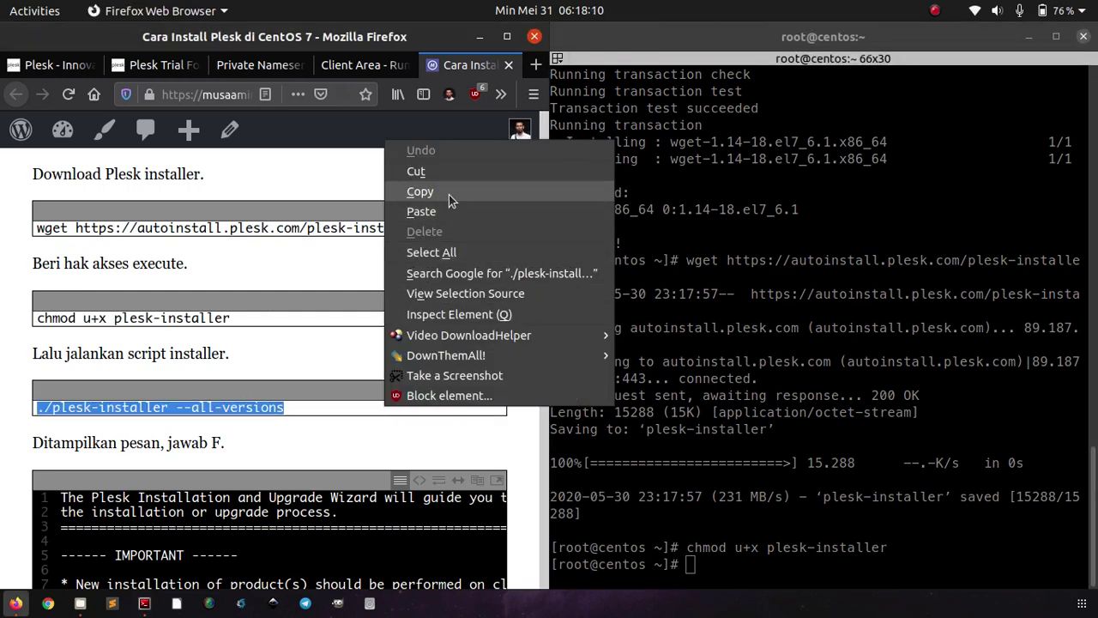
left_click(448, 195)
right_click(681, 204)
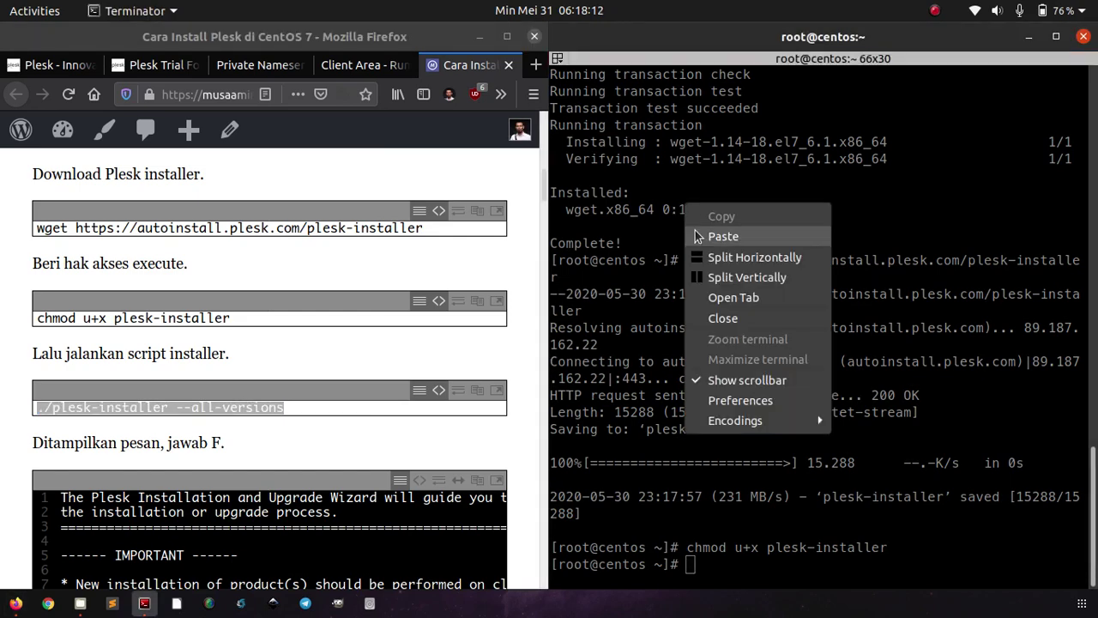
left_click(722, 236)
key("Return")
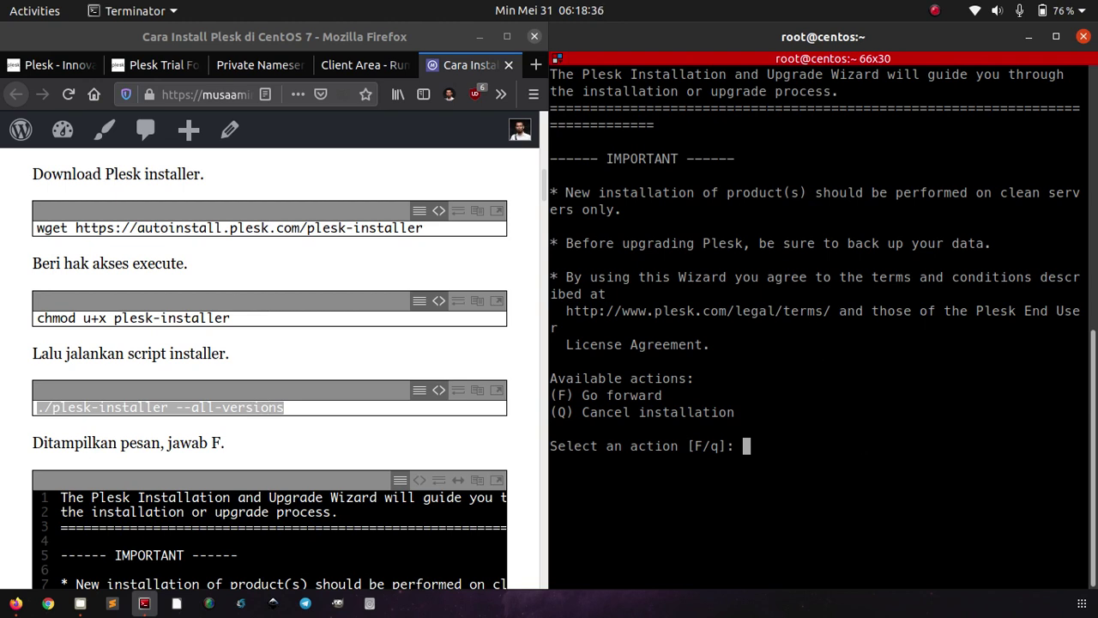
- Accept the installer terms, keep Plesk Obsidian 18.0.27, and decline sending issue reports
type("F")
key("Return")
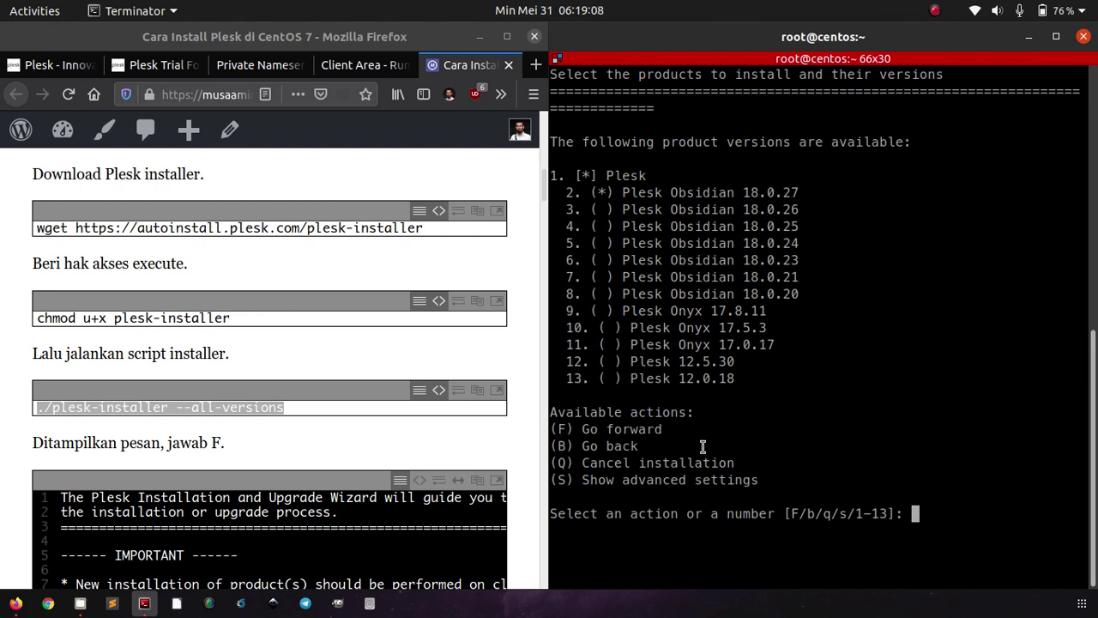
type("F")
key("Return")
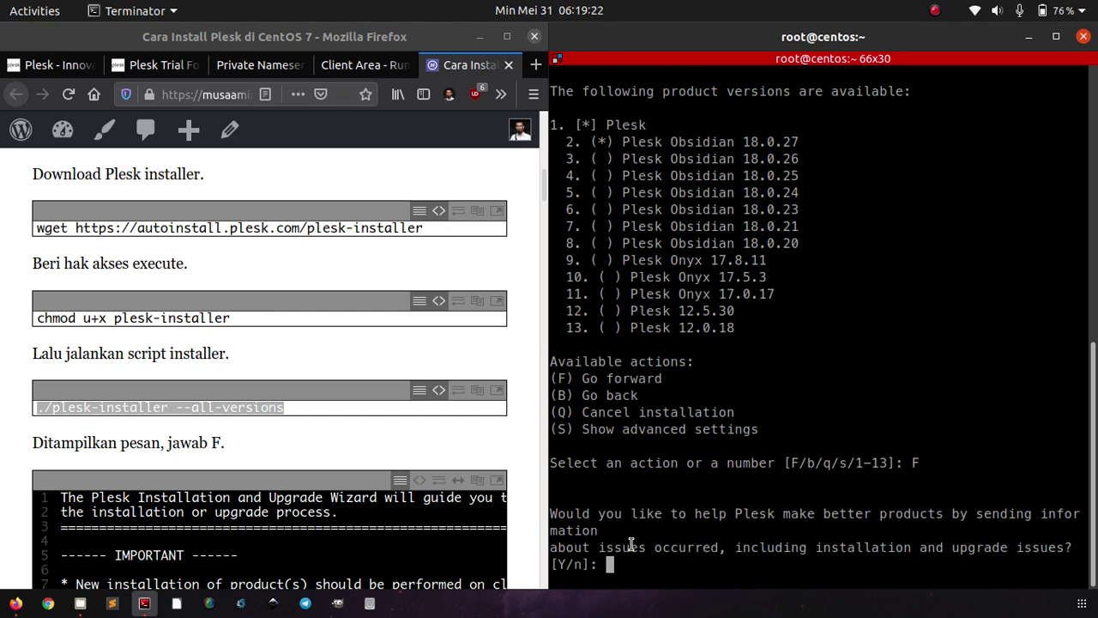
type("n")
key("Return")
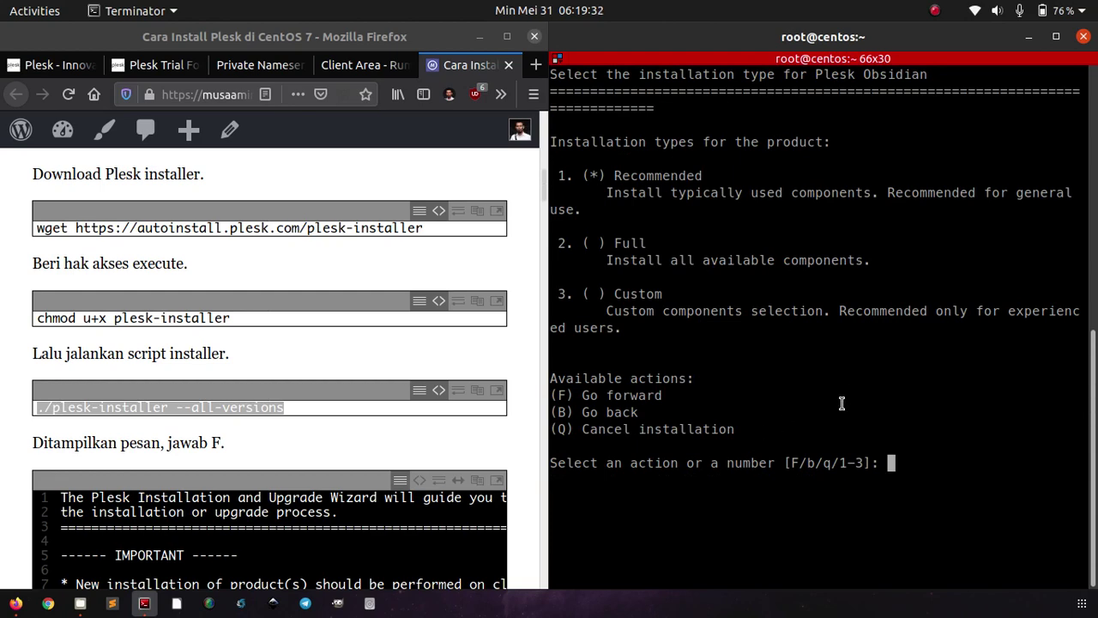
- Keep the Recommended installation type and confirm to begin installing the required packages
scroll(448, 402, "down", 5)
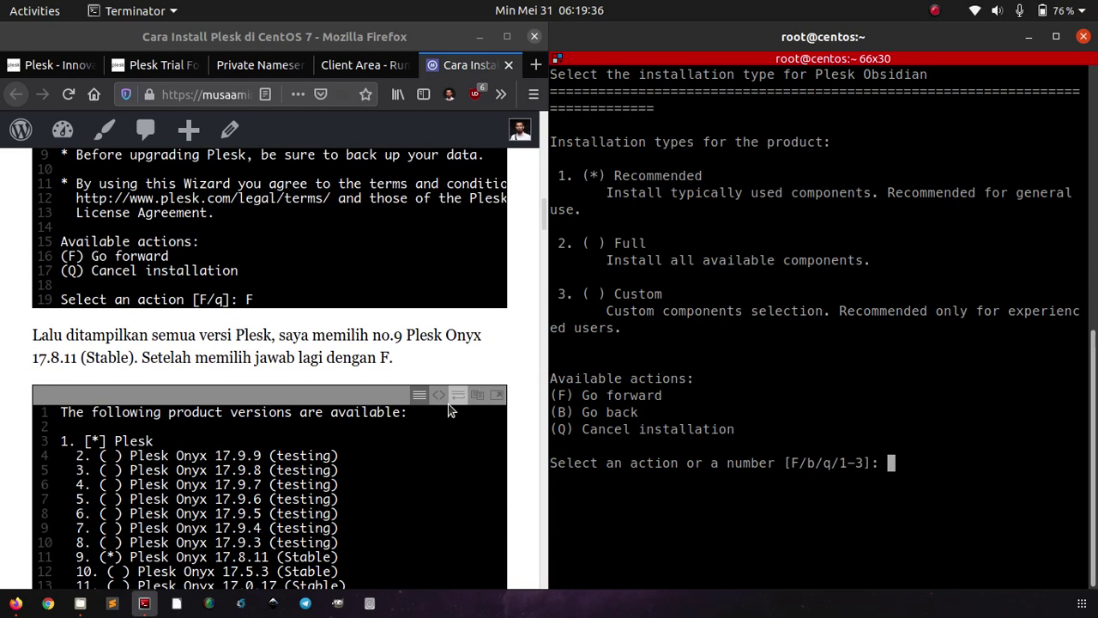
scroll(447, 410, "down", 4)
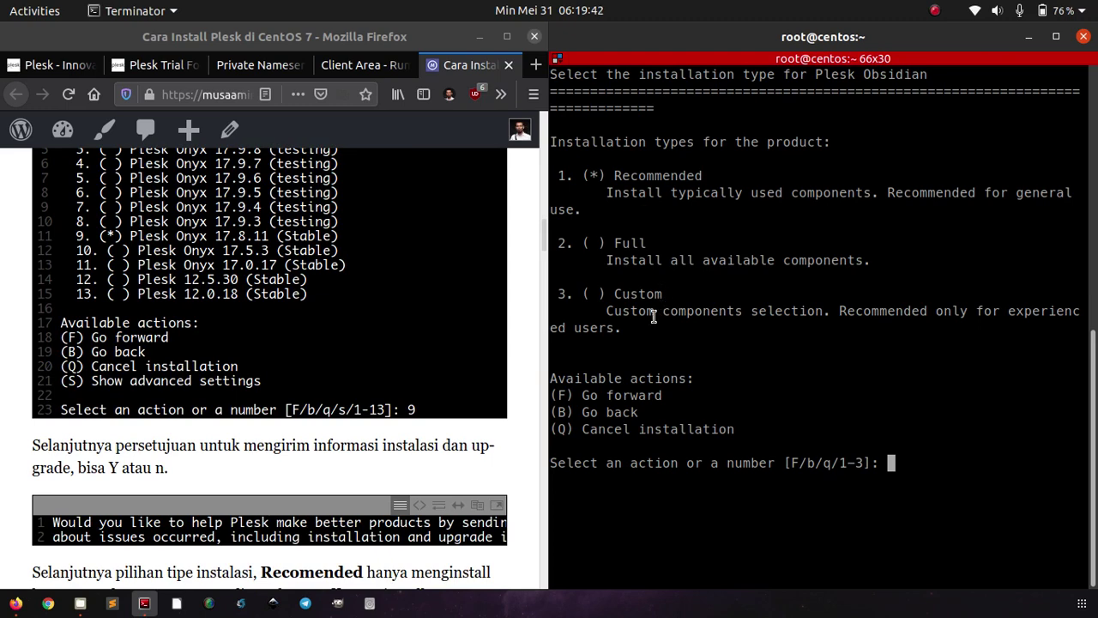
scroll(483, 402, "down", 6)
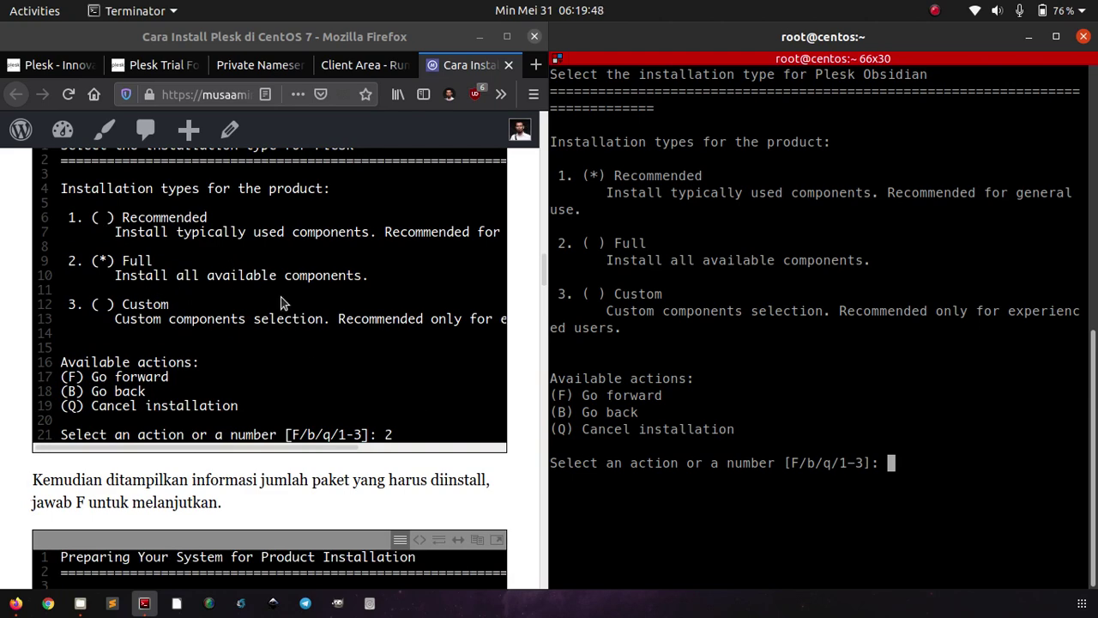
scroll(352, 348, "down", 4)
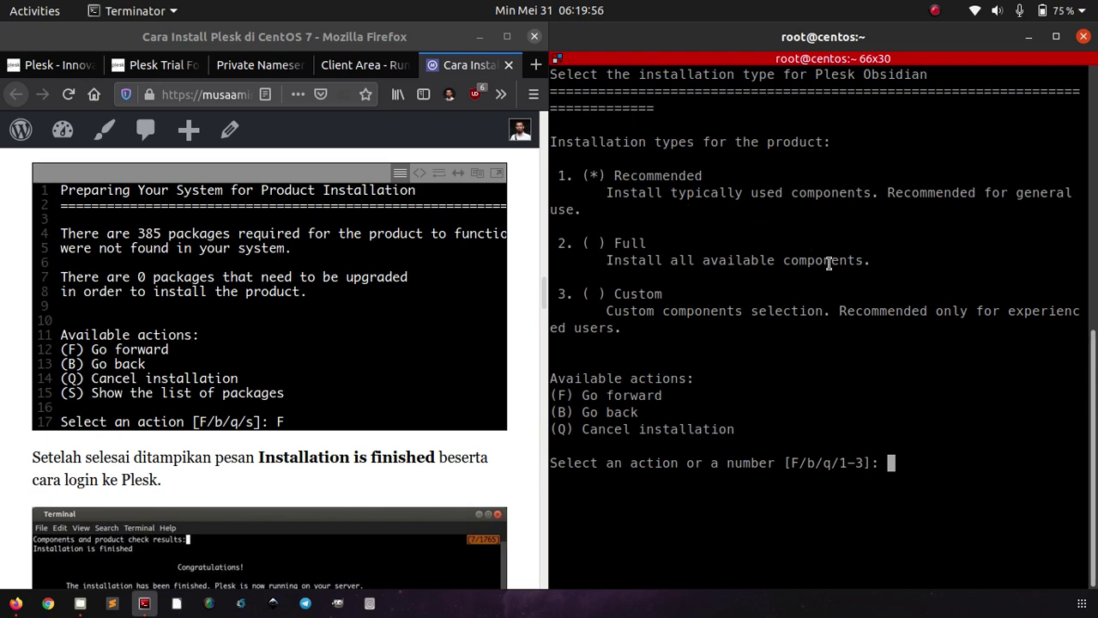
type("F")
key("Return")
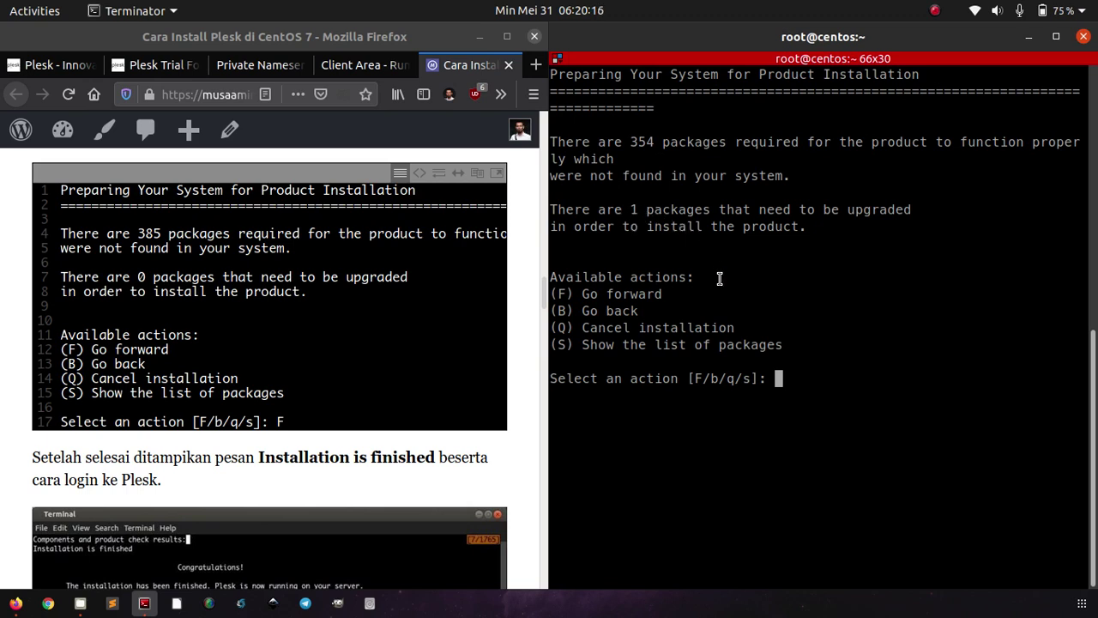
type("F")
key("Return")
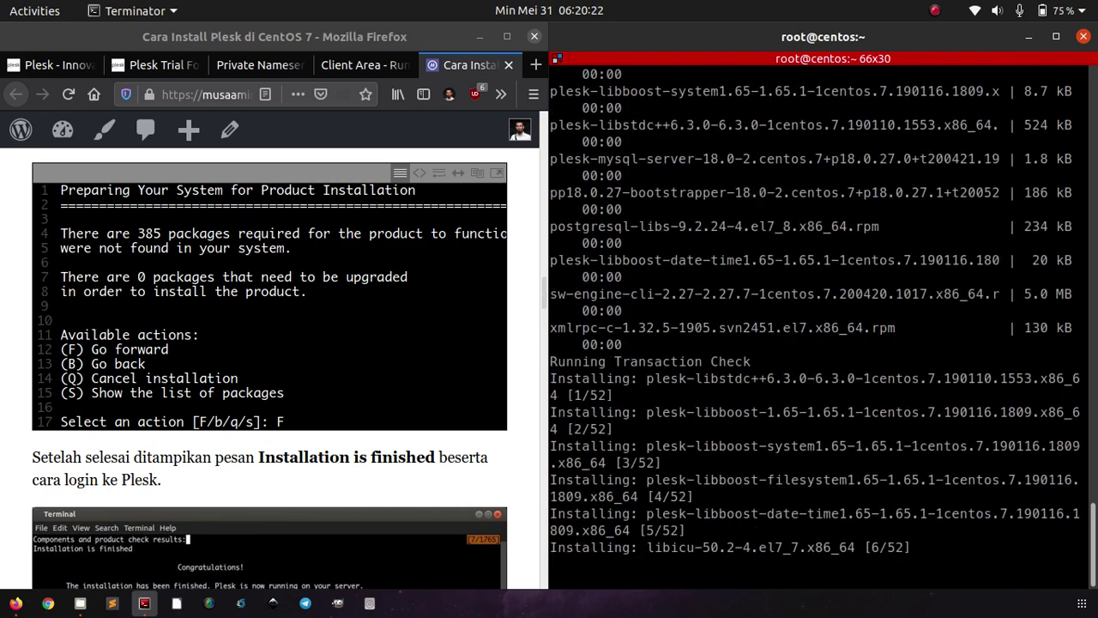
- Scroll the terminal output while the installation runs until 'Installation is finished' appears
scroll(445, 439, "down", 6)
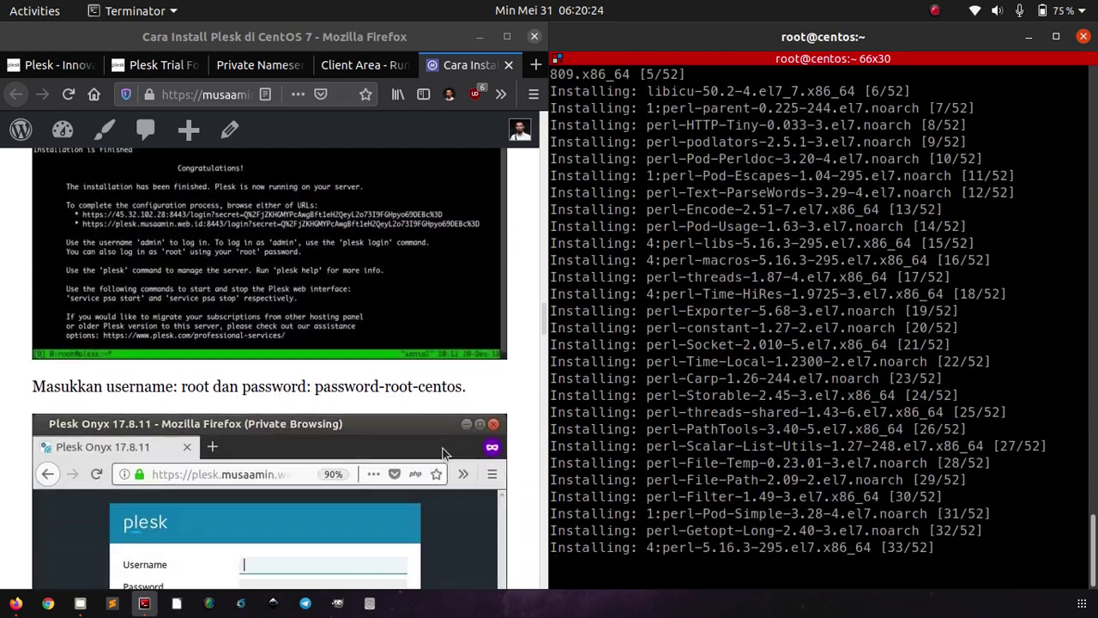
scroll(444, 446, "up", 2)
scroll(443, 447, "up", 1)
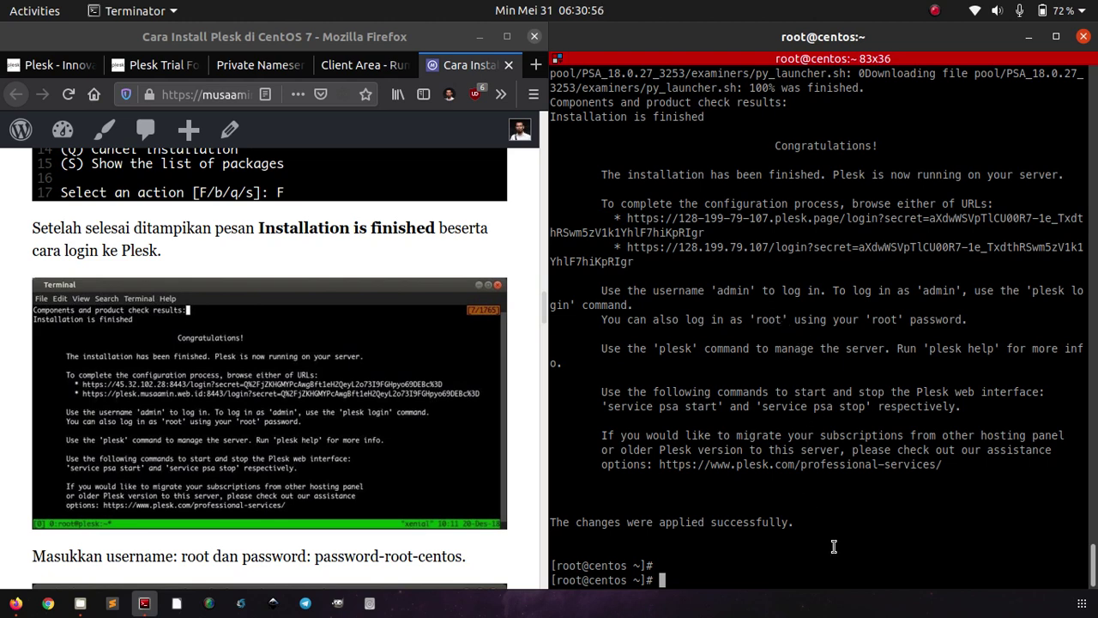
- Change the root password with passwd, entering the new password twice
type("passwd")
key("Return")
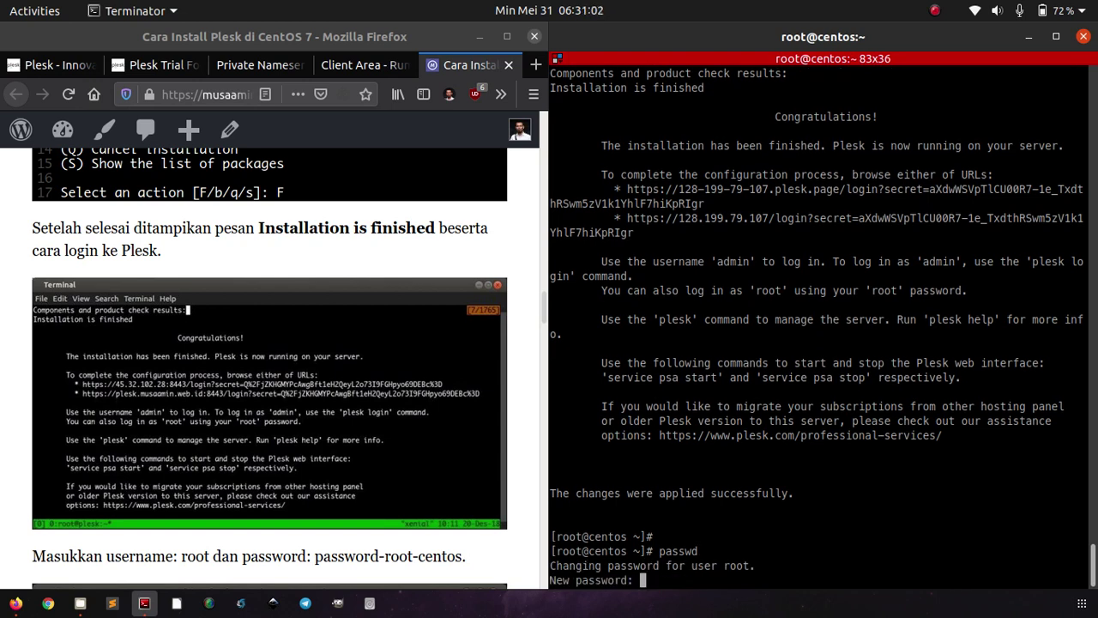
key("Return")
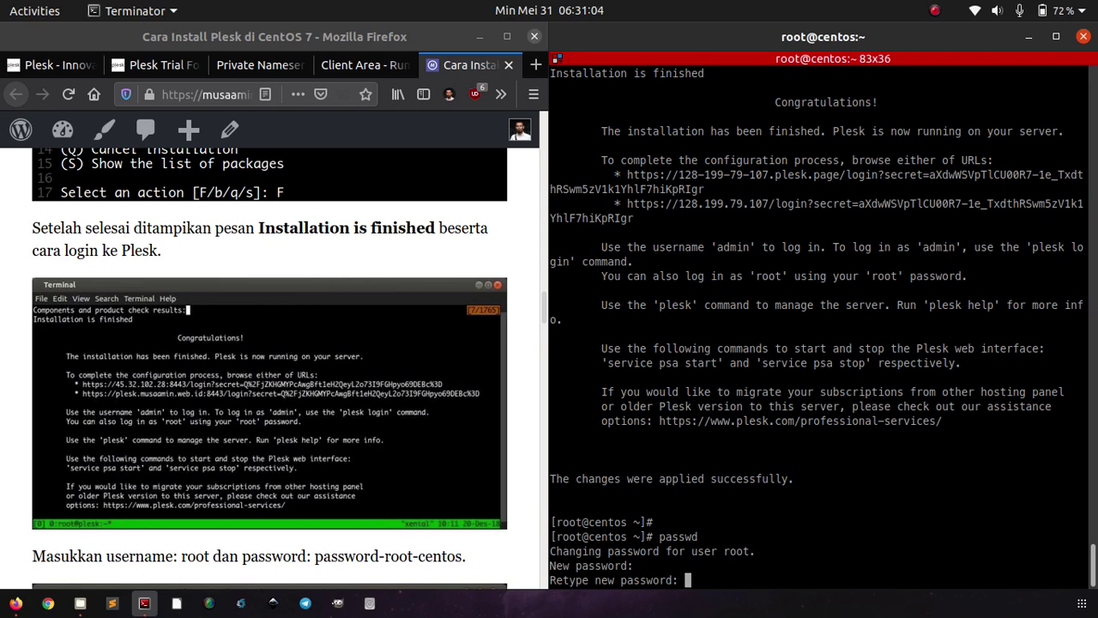
key("Return")
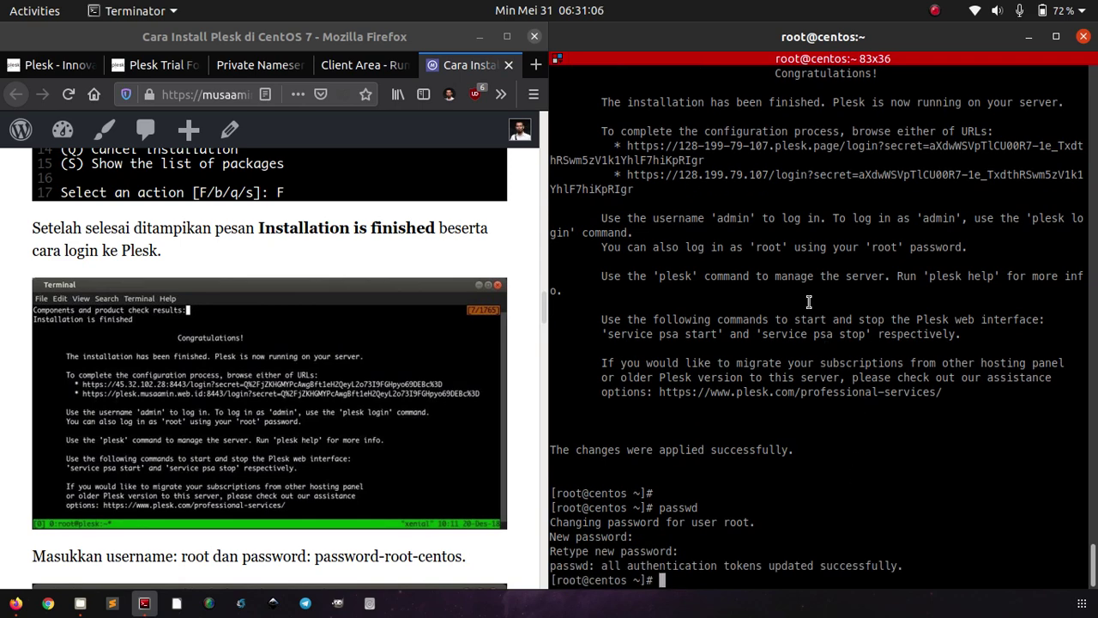
- Copy the IP-based Plesk login address and open a new Chrome incognito window
right_click(777, 183)
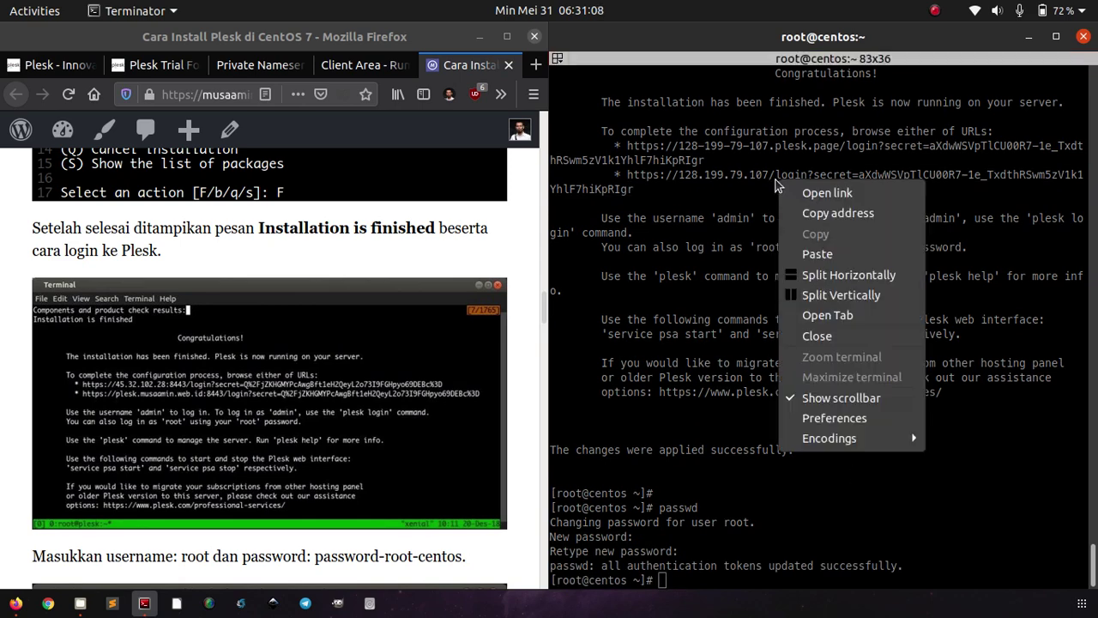
left_click(789, 209)
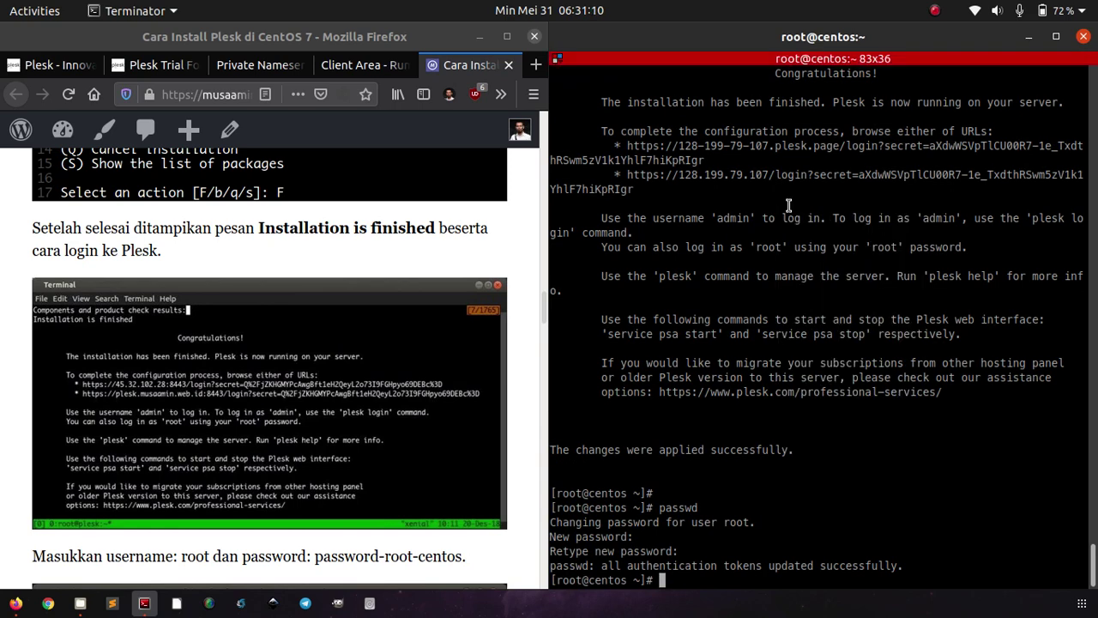
right_click(48, 603)
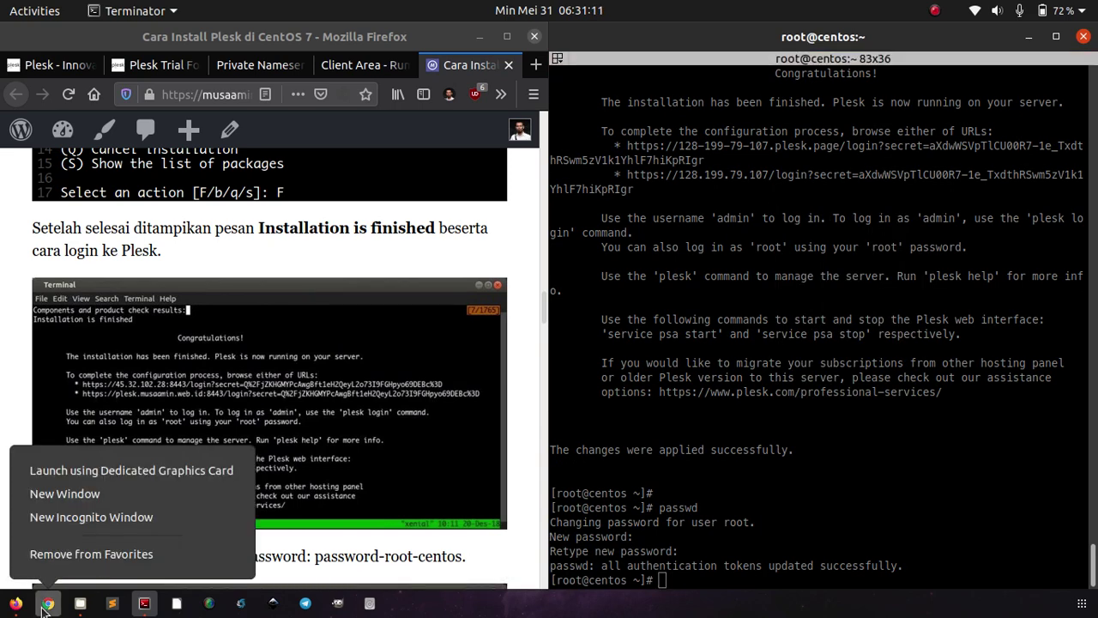
left_click(120, 518)
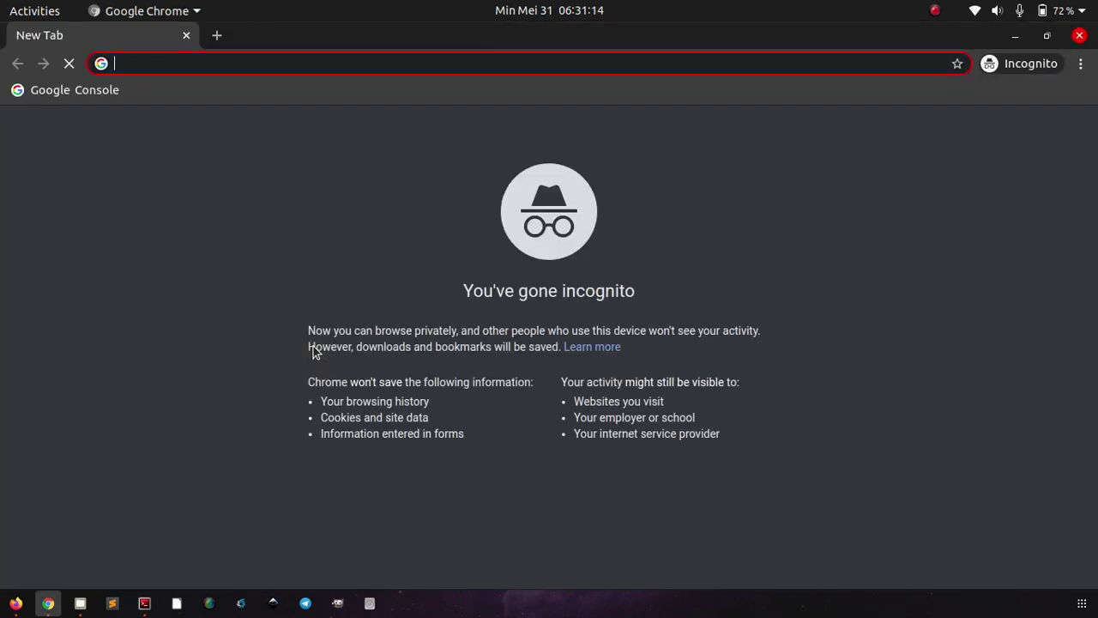
- Load the copied Plesk login address and proceed past the certificate warning via Advanced
key("ctrl+v")
key("Return")
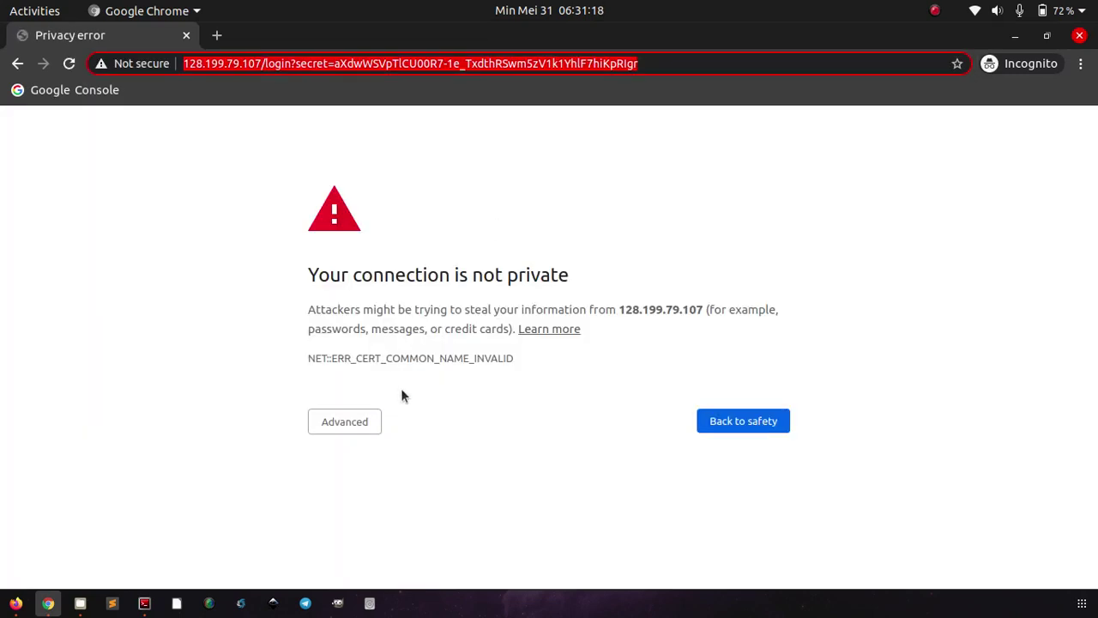
left_click(348, 420)
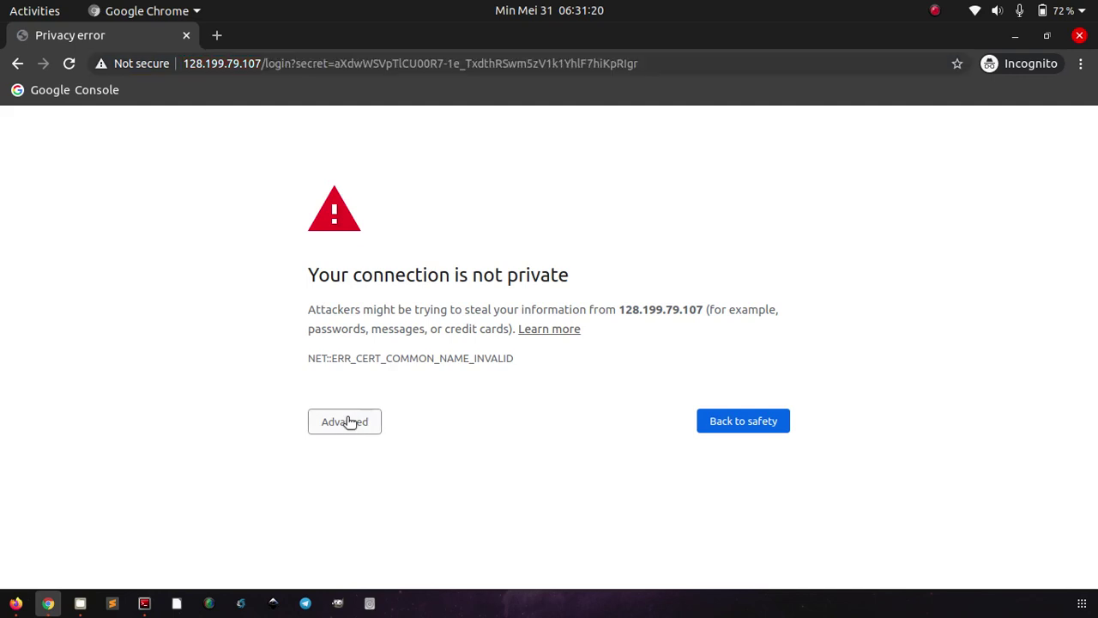
left_click(315, 541)
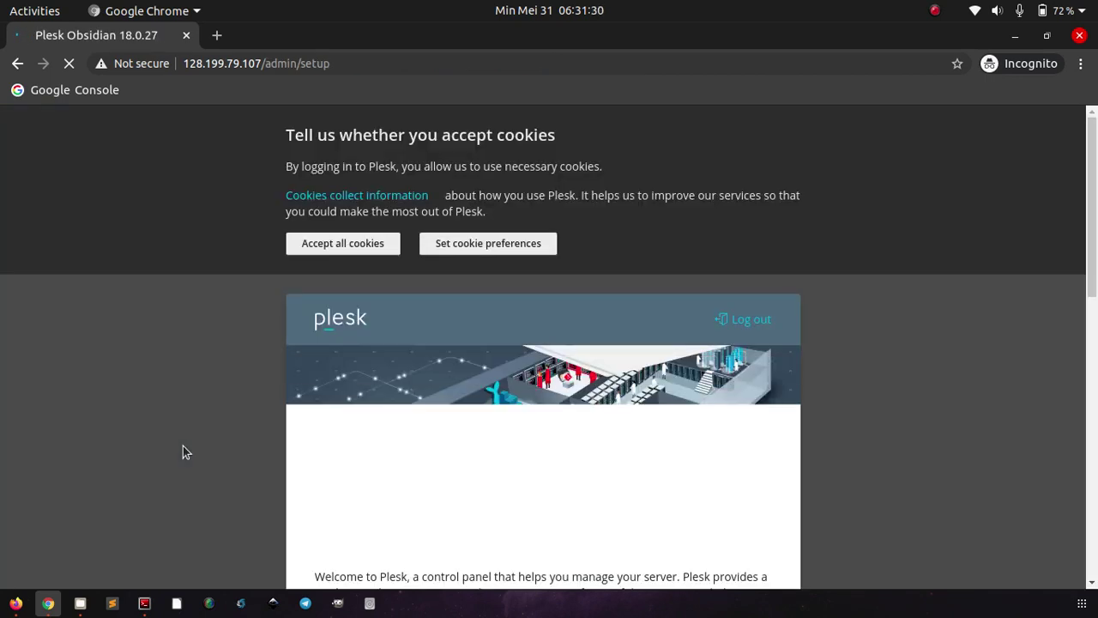
- Accept all cookies and fill in the contact e-mail address in the setup form
scroll(109, 461, "down", 5)
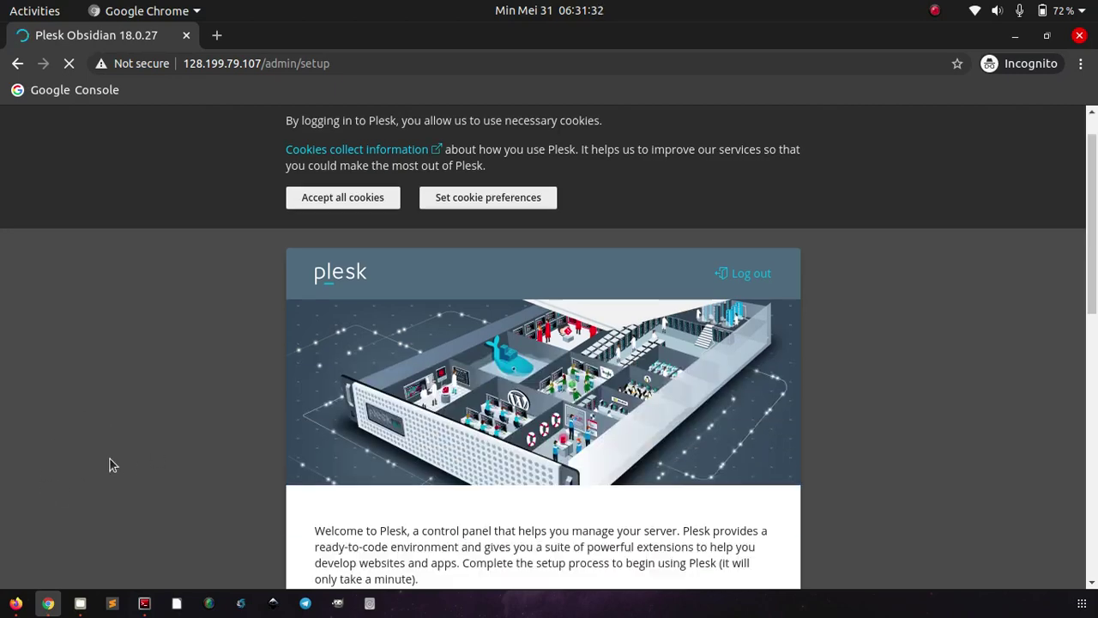
scroll(110, 461, "up", 5)
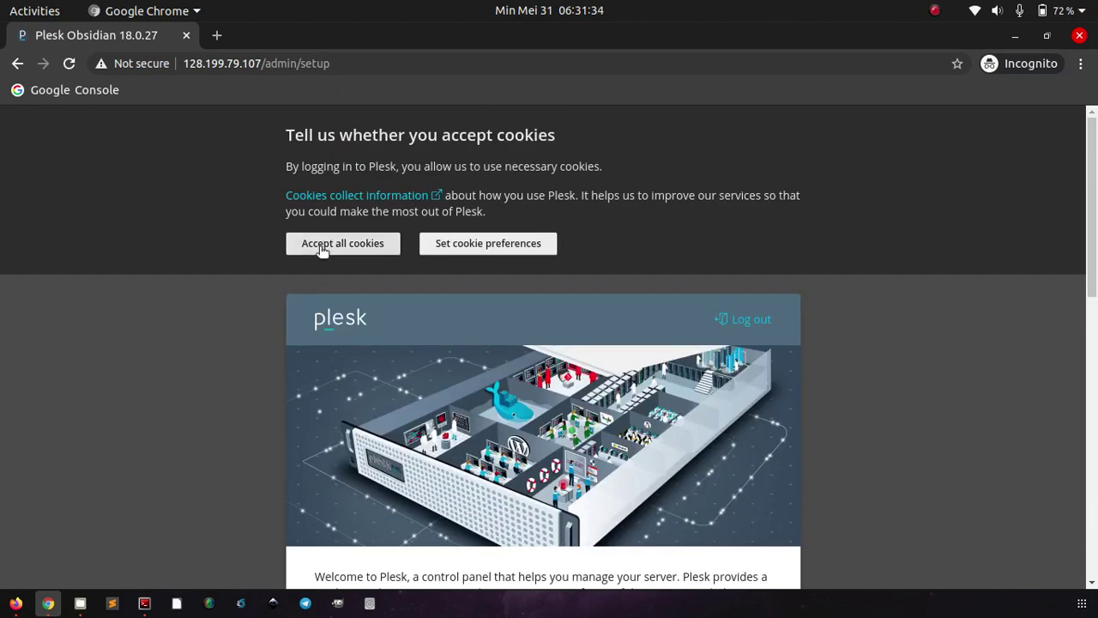
left_click(322, 245)
scroll(202, 348, "down", 3)
scroll(202, 347, "down", 1)
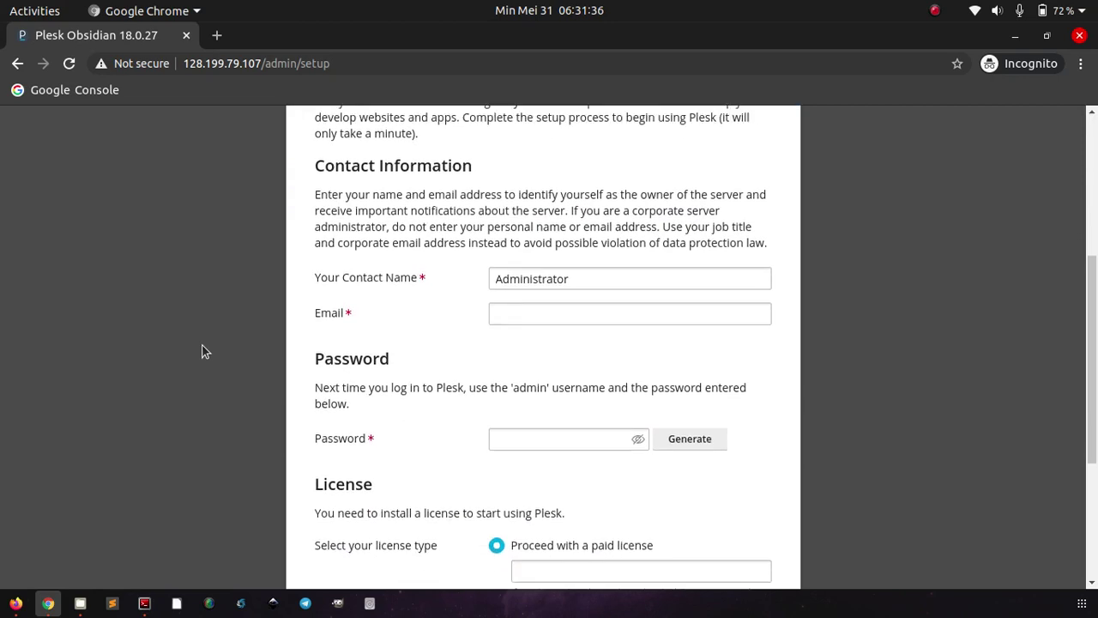
scroll(203, 347, "up", 1)
scroll(202, 348, "down", 1)
left_click(517, 252)
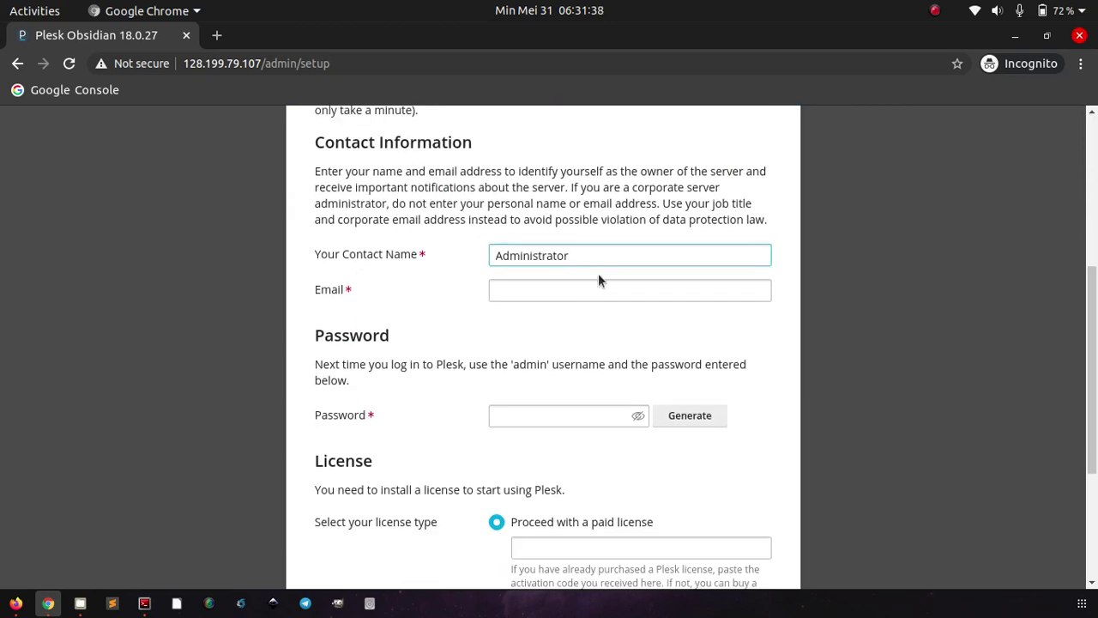
left_click(576, 289)
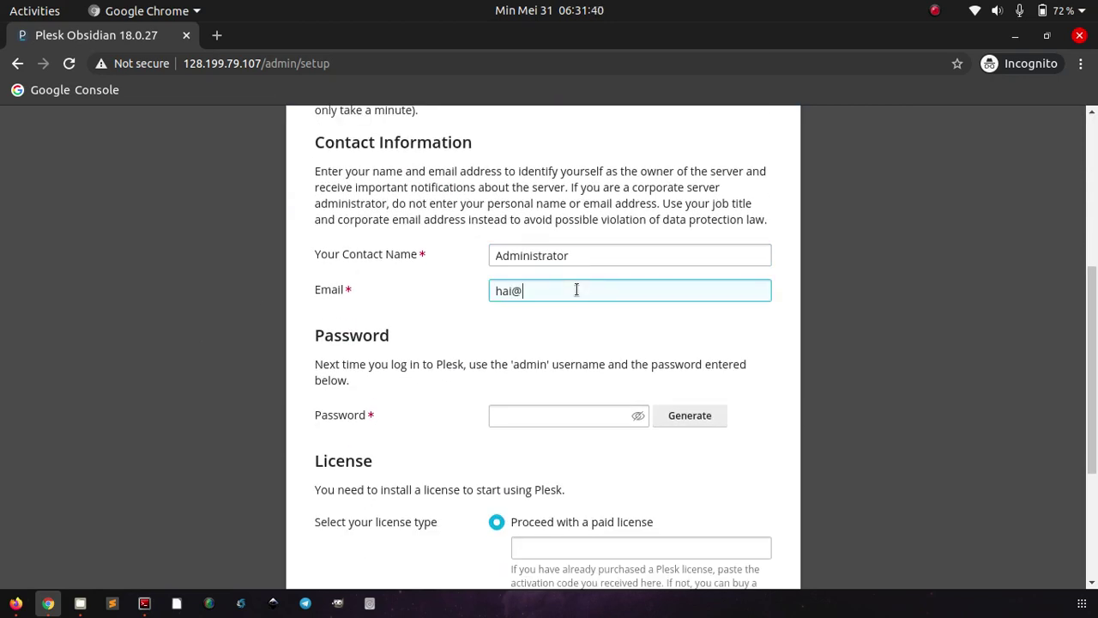
scroll(801, 407, "down", 4)
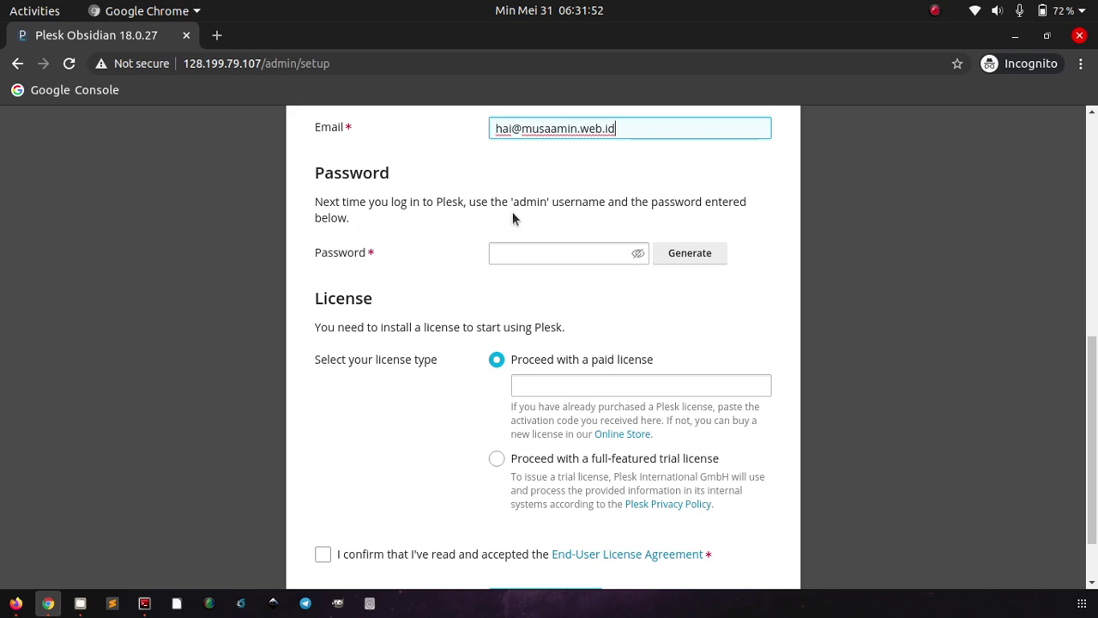
- Generate a random admin password and save a copy of it in a text editor
left_click(683, 257)
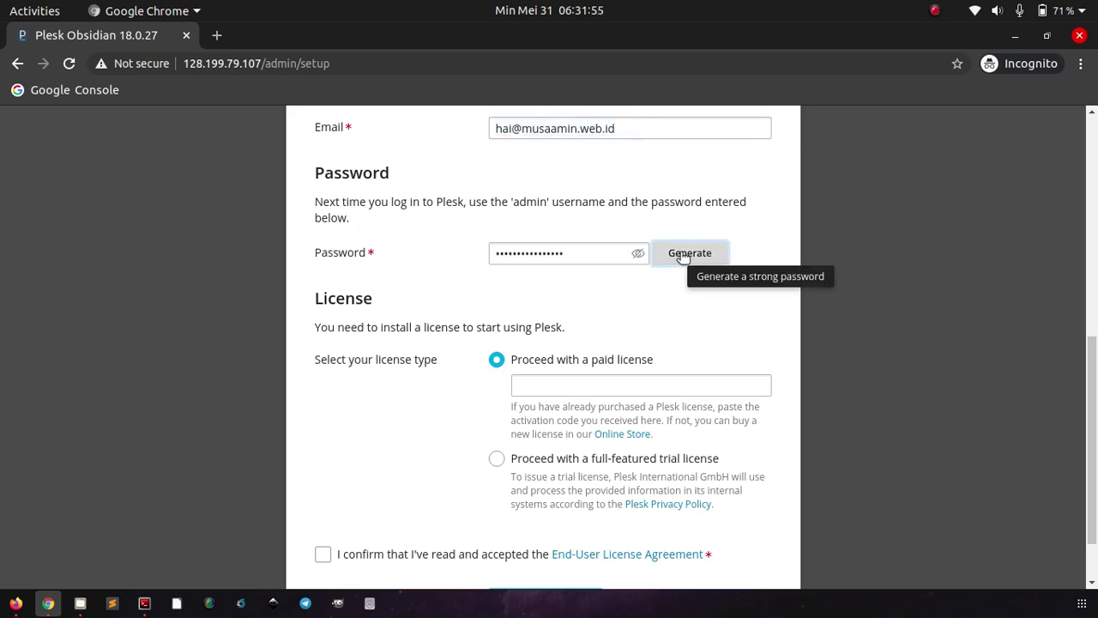
left_click(639, 255)
left_click(596, 254)
key("ctrl+a")
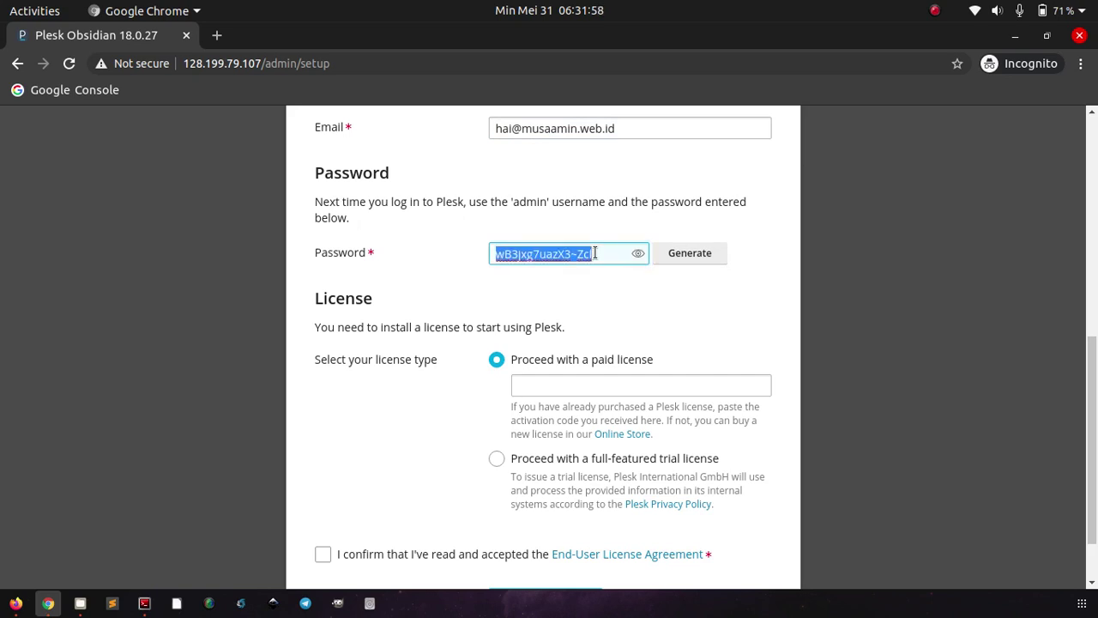
right_click(114, 605)
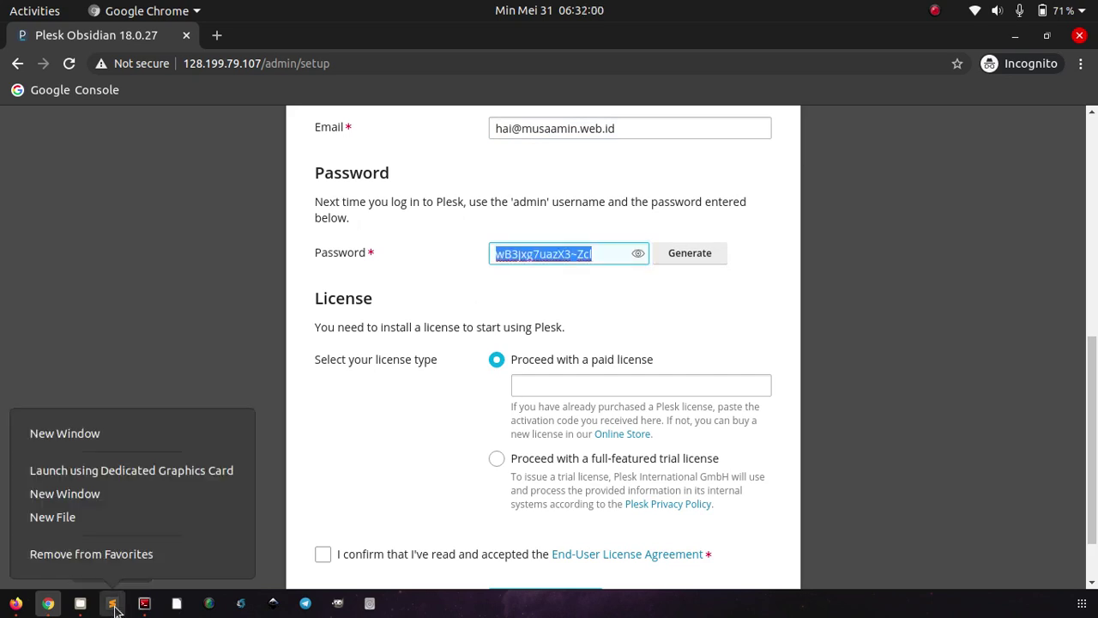
left_click(179, 472)
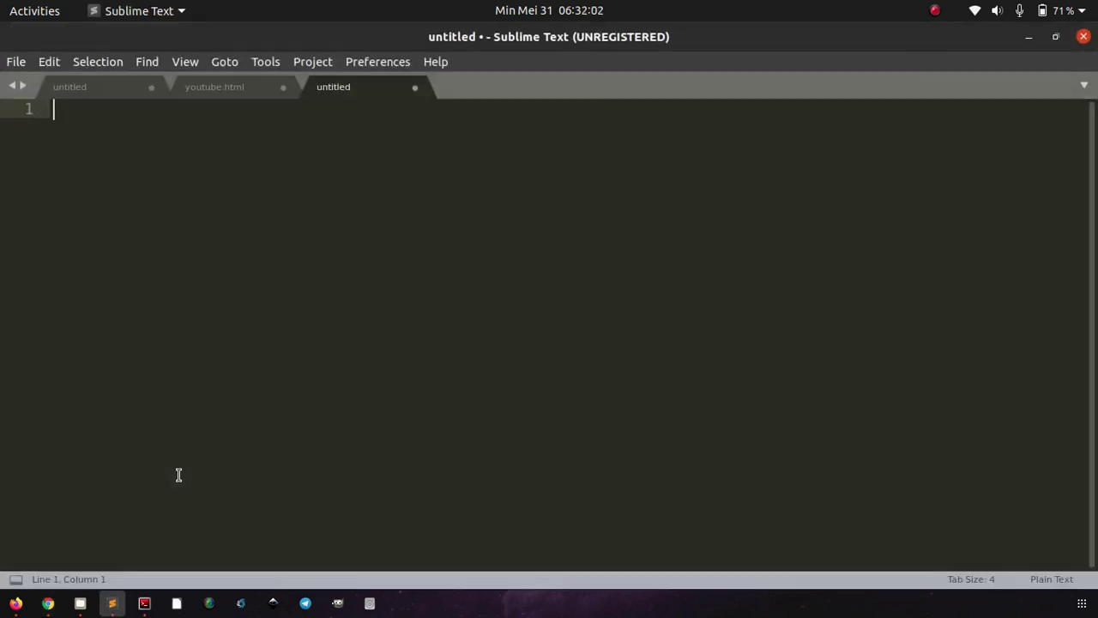
key("ctrl+v")
key("alt+Tab")
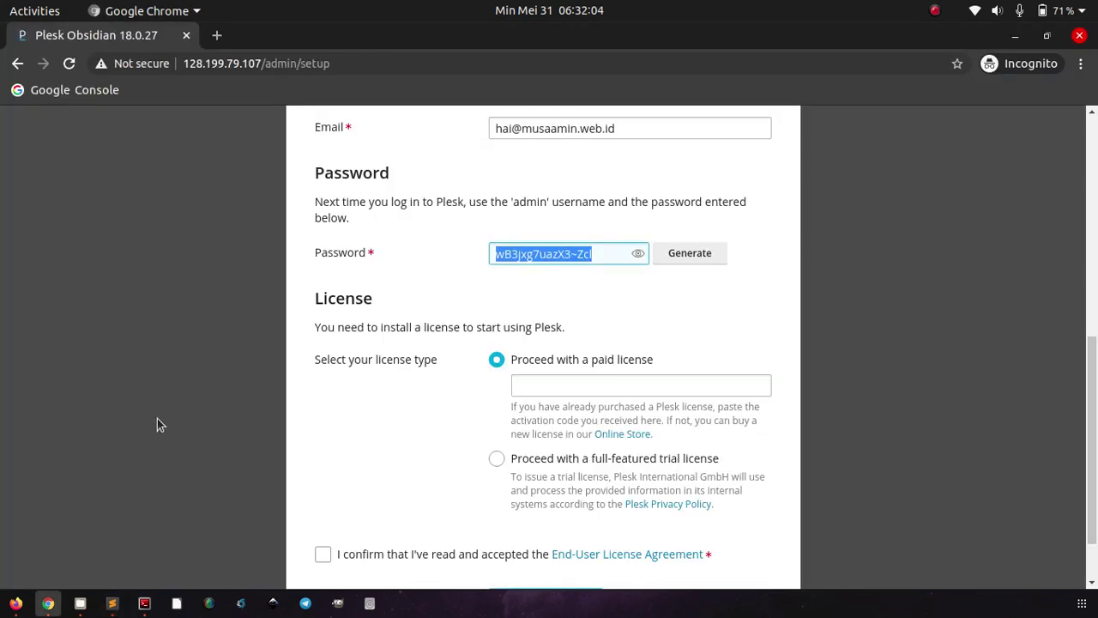
left_click(157, 424)
- Choose the full-featured trial license, accept the EULA, and enter Plesk
scroll(201, 392, "down", 2)
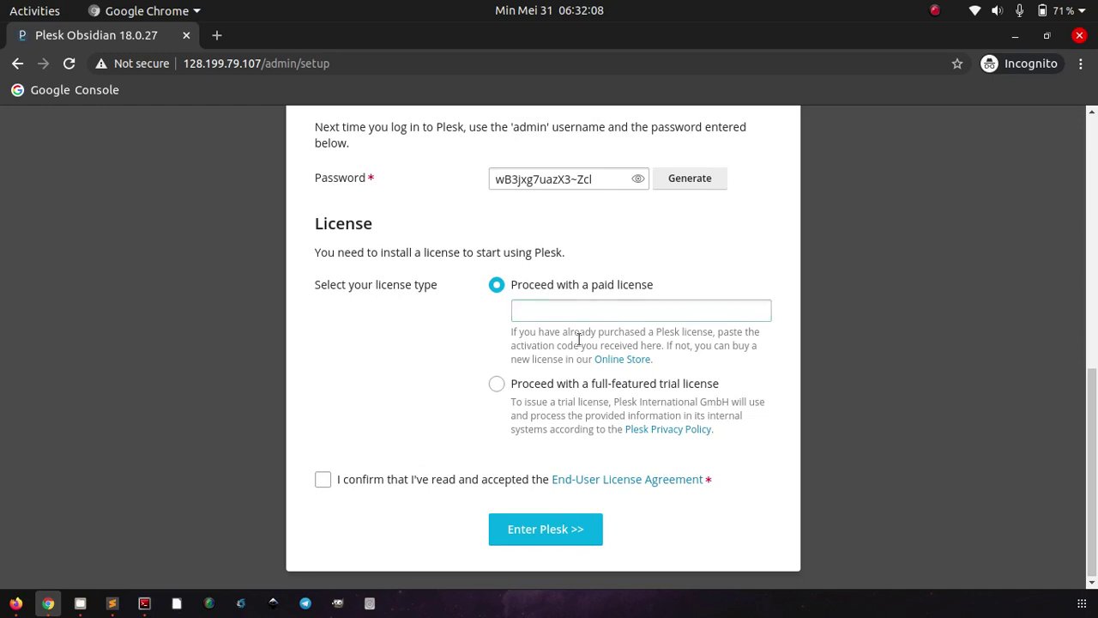
left_click(550, 309)
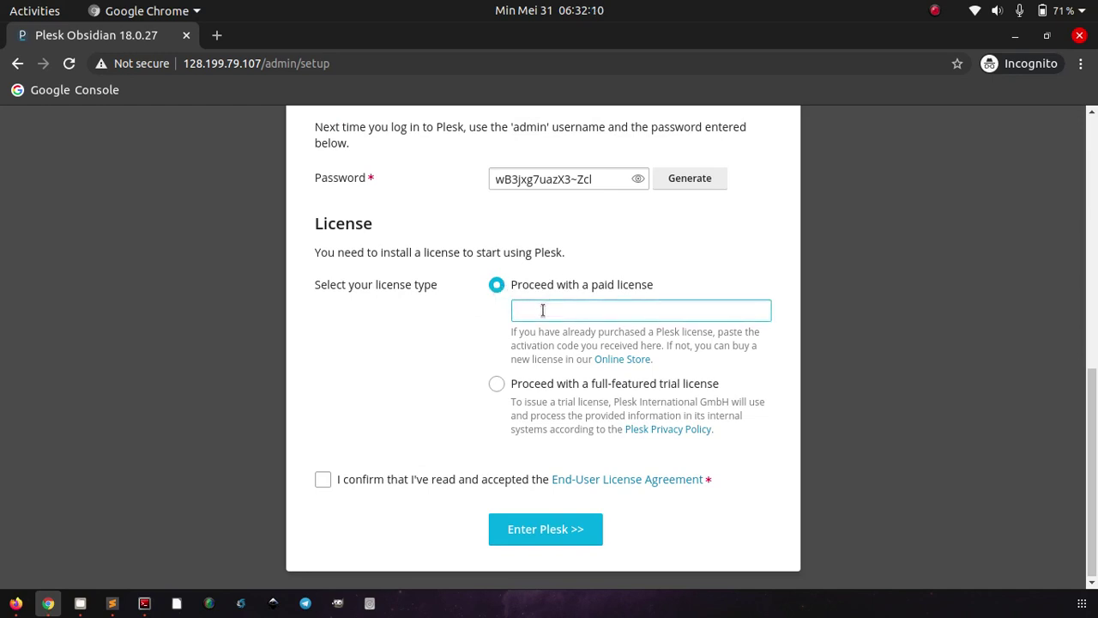
left_click(499, 385)
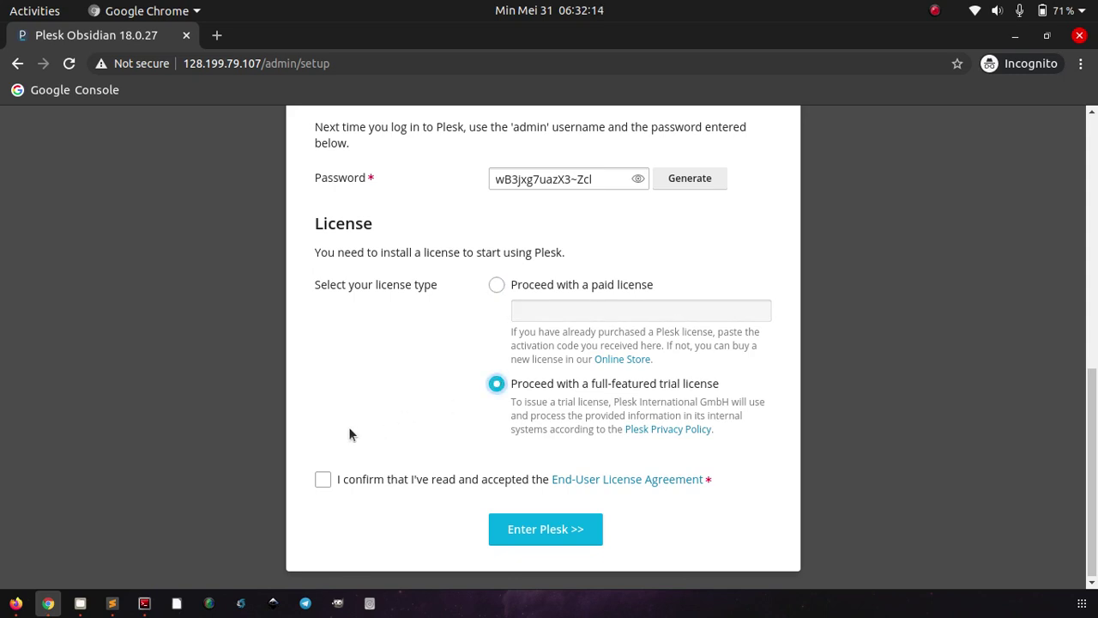
left_click(323, 481)
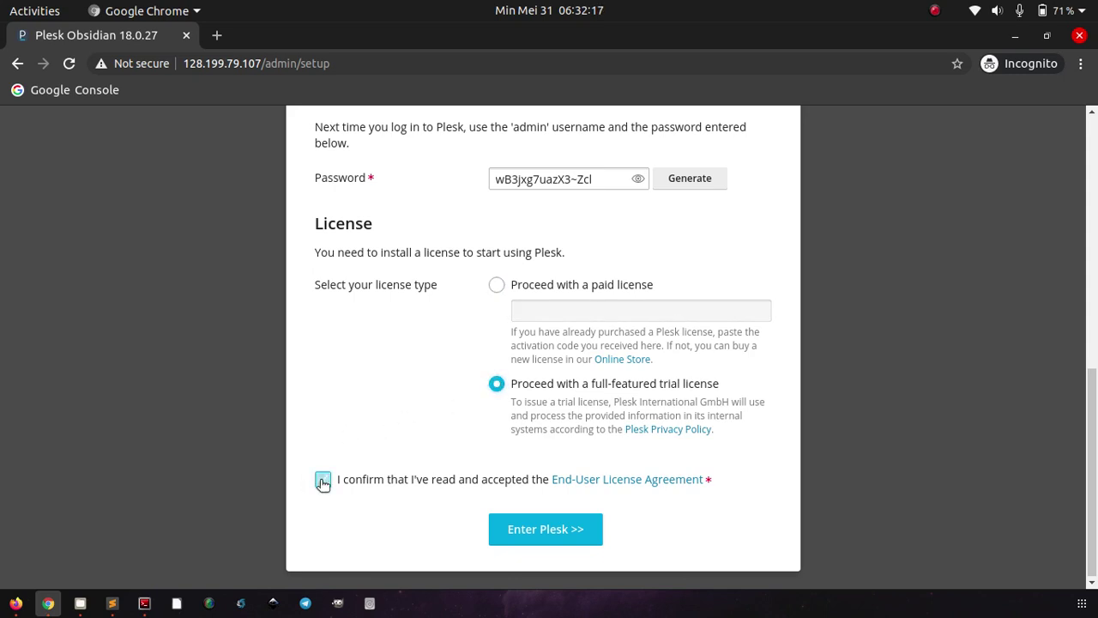
left_click(540, 528)
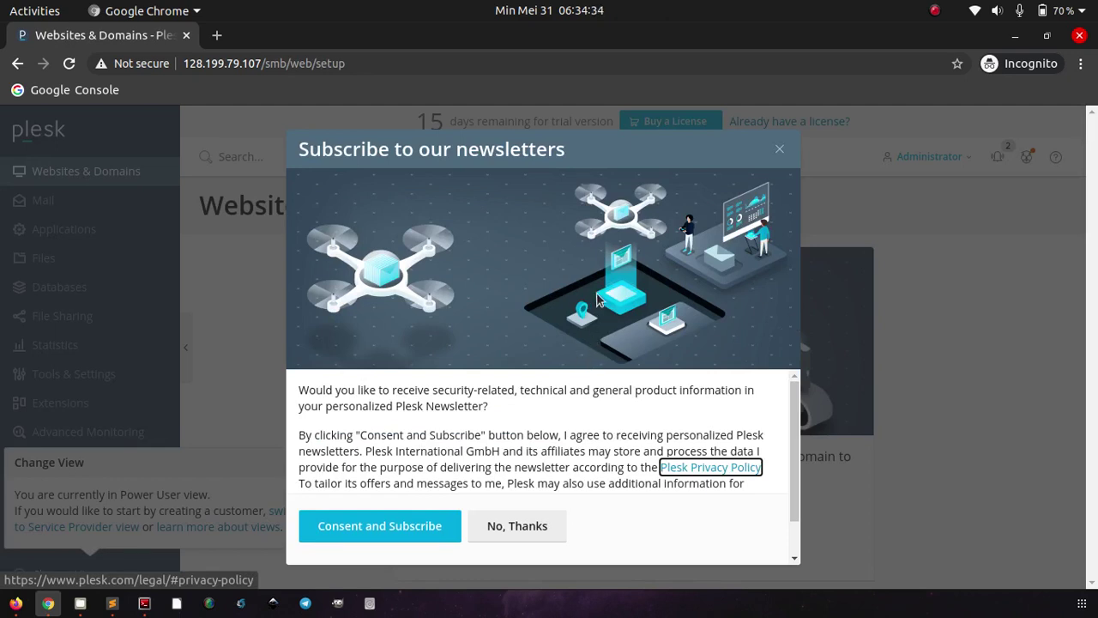
- Decline the Plesk newsletter, then close the Change View notice and the unsubscribed toast
left_click(510, 528)
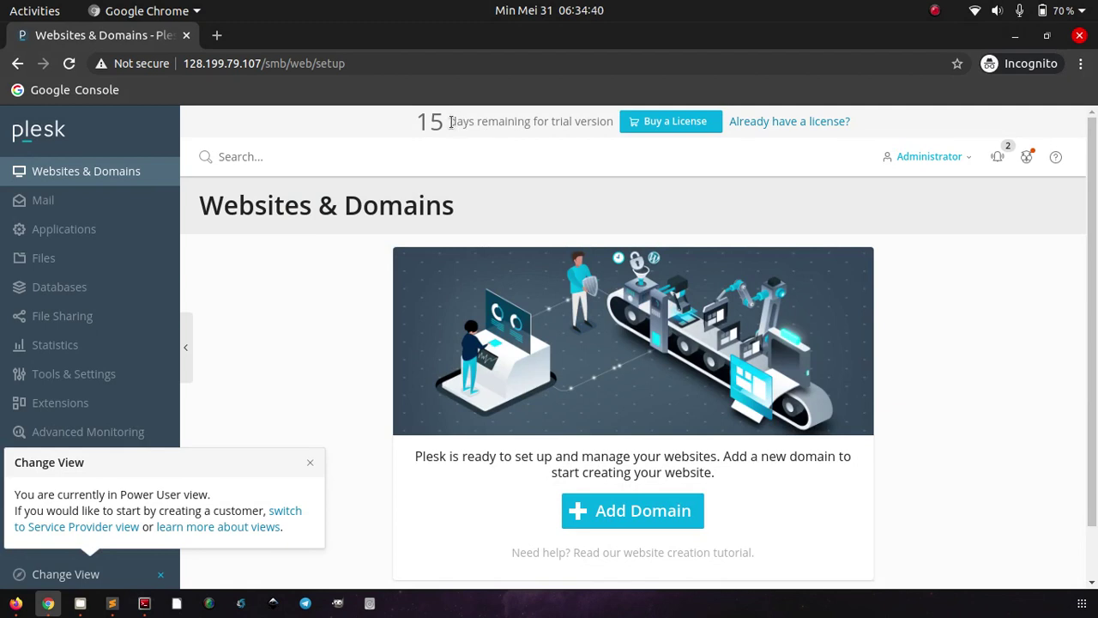
left_click(310, 464)
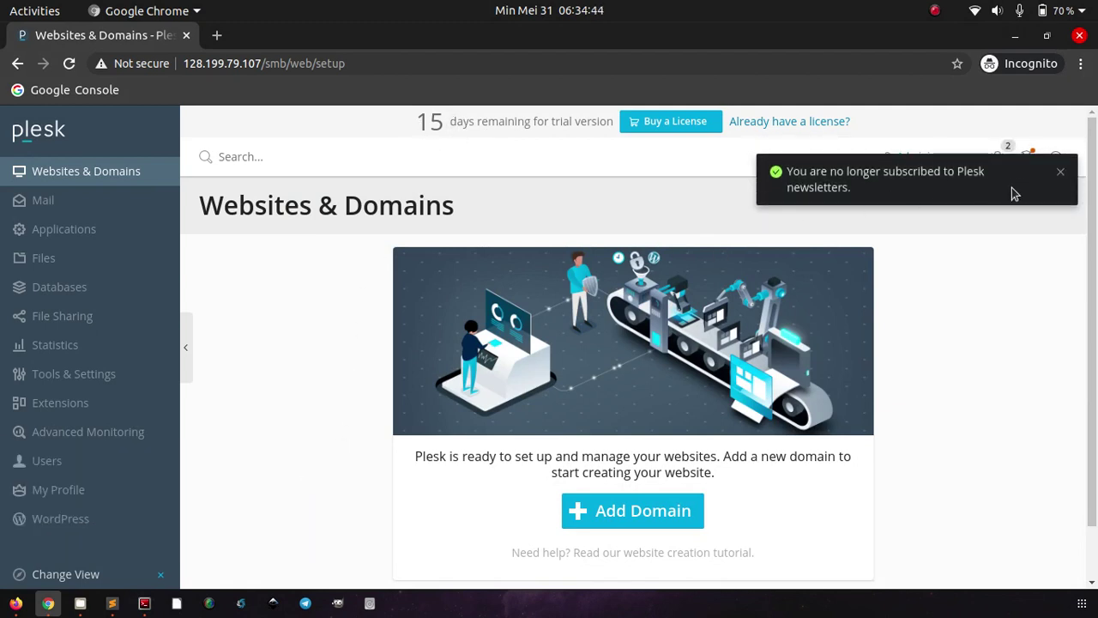
left_click(1061, 174)
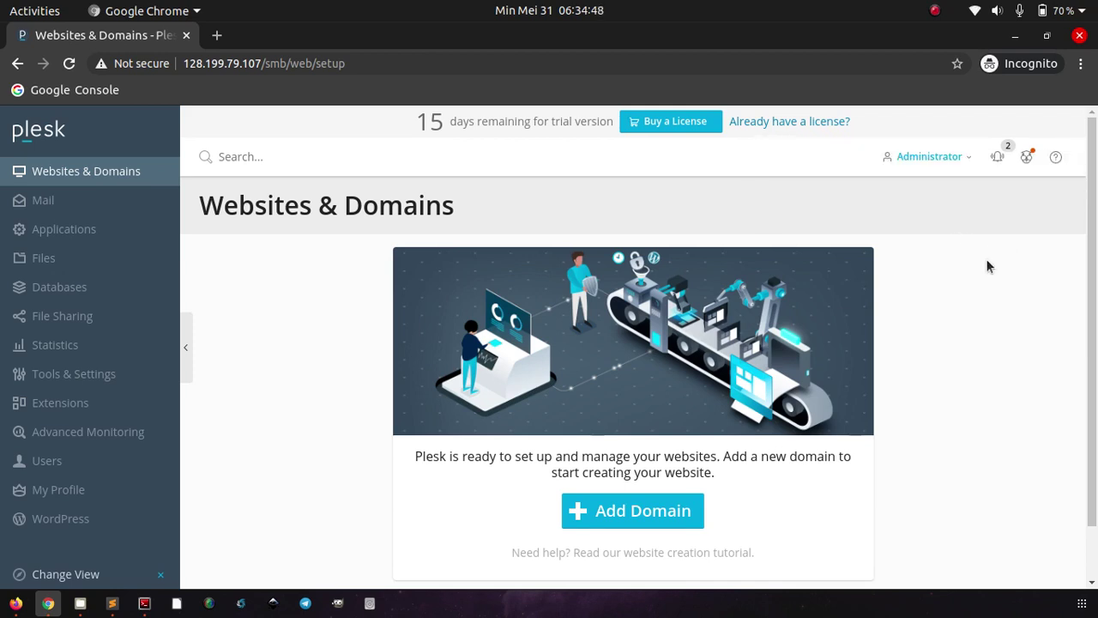
scroll(986, 258, "down", 2)
scroll(986, 258, "up", 2)
- Start a new webspace for getbox.xyz with system username 'getb'
left_click(632, 518)
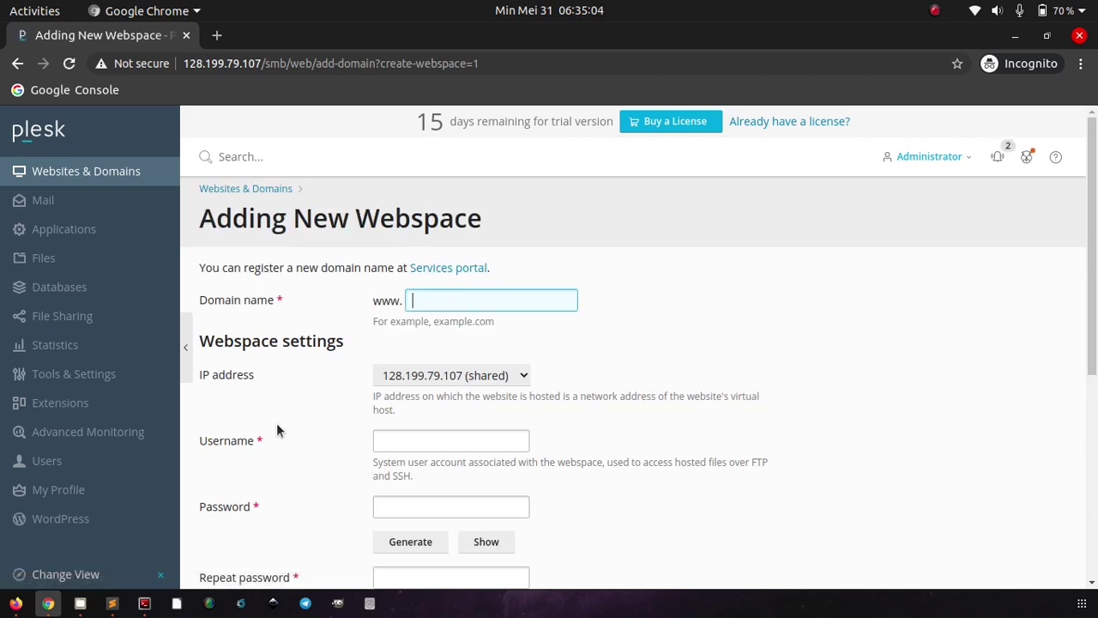
type("etbox.xyz")
scroll(322, 425, "down", 1)
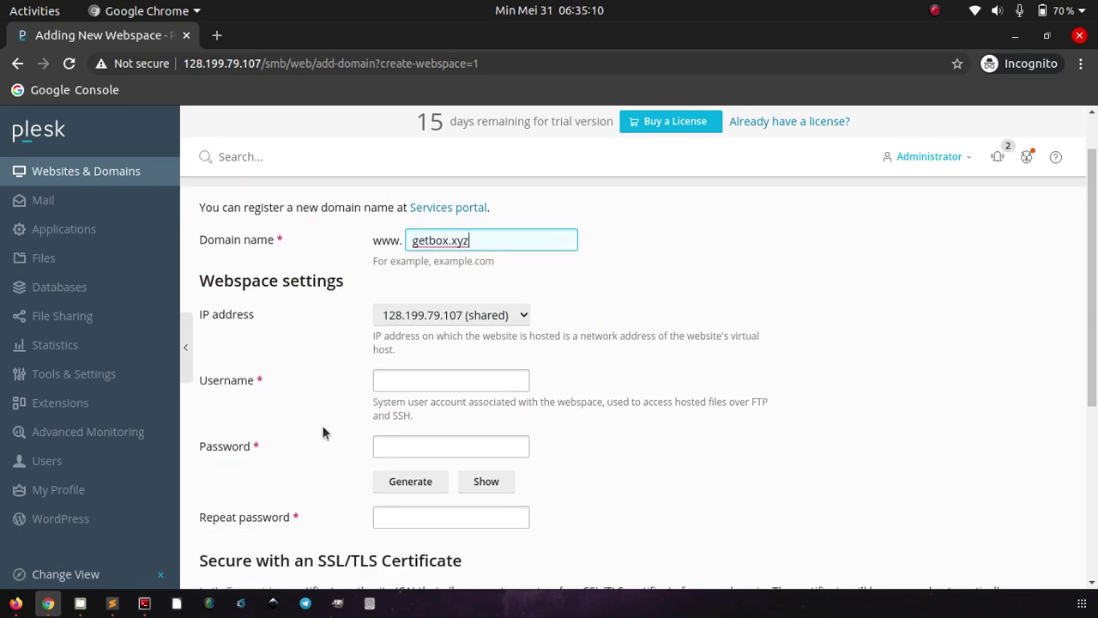
scroll(321, 424, "down", 2)
scroll(323, 431, "up", 2)
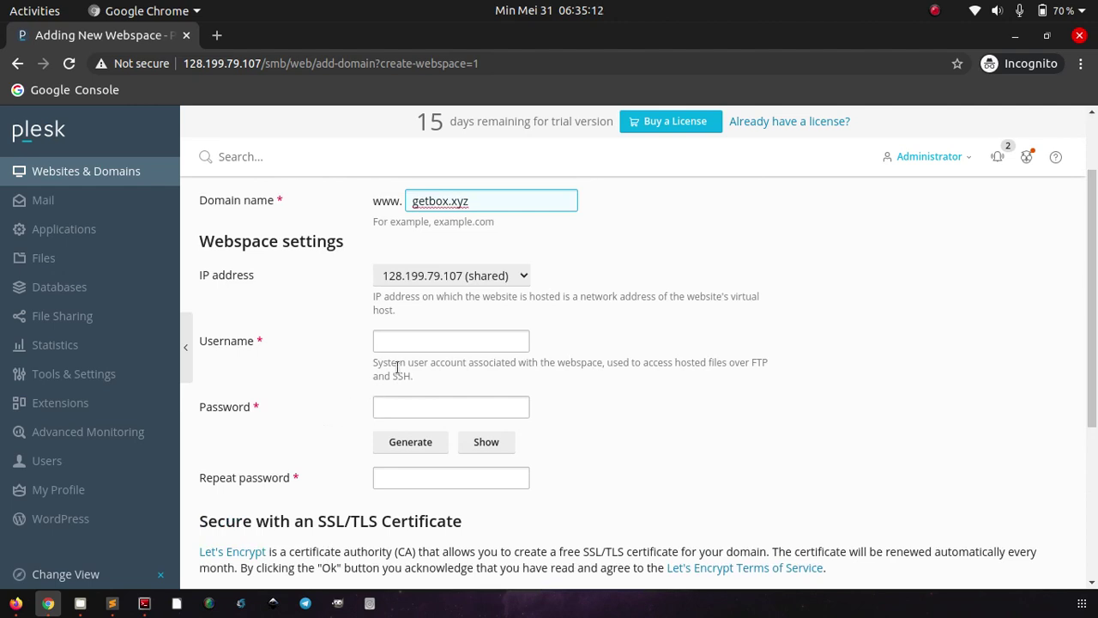
left_click(431, 343)
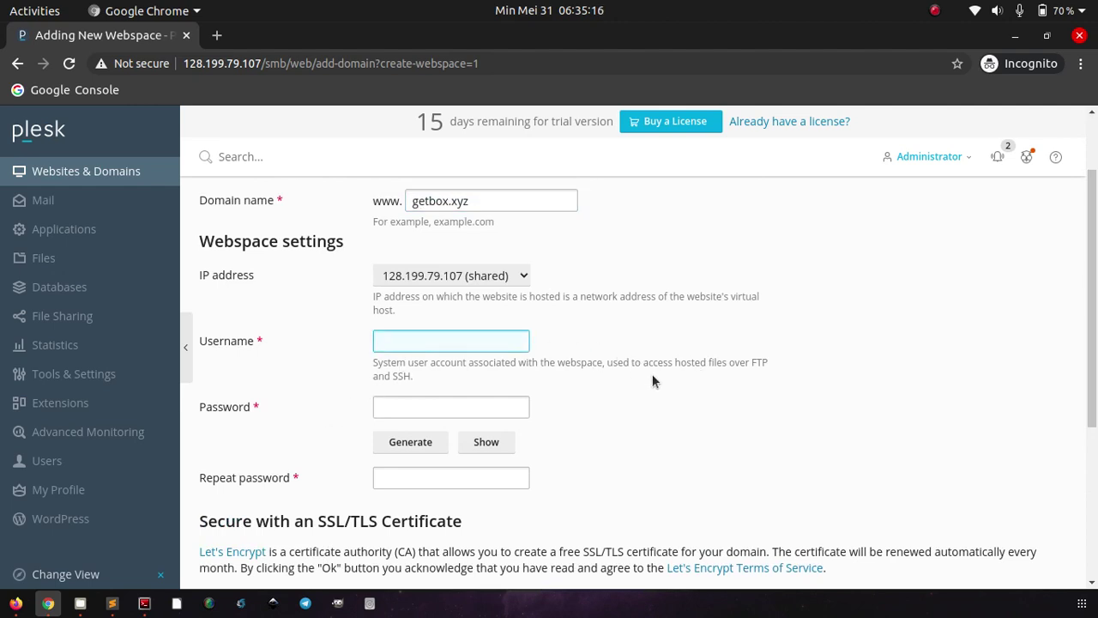
scroll(601, 379, "down", 1)
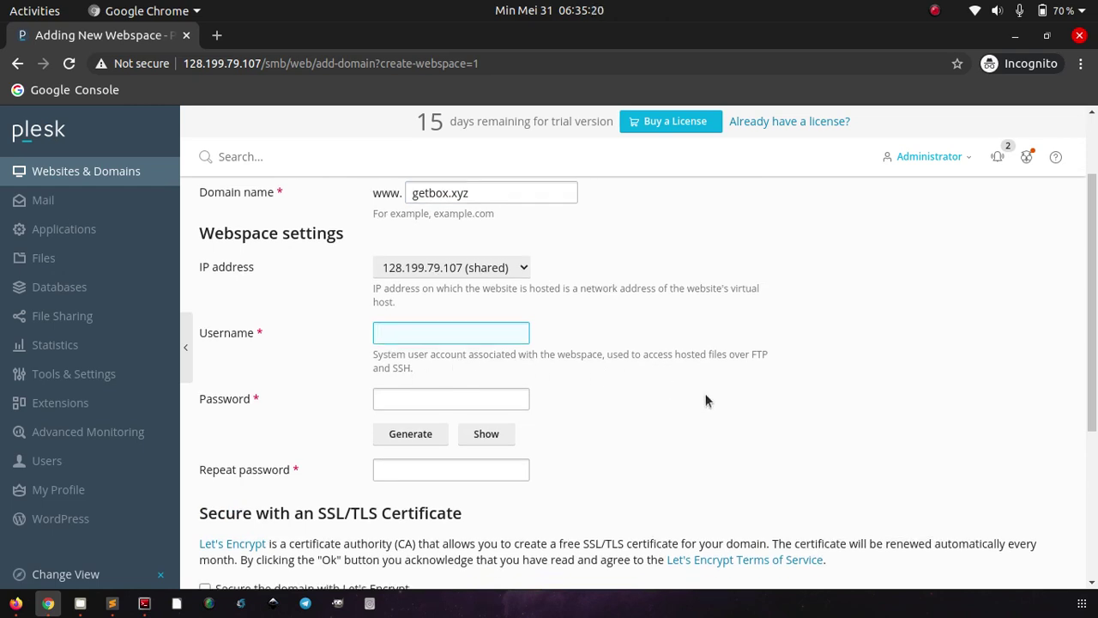
type("getbox")
key("Tab")
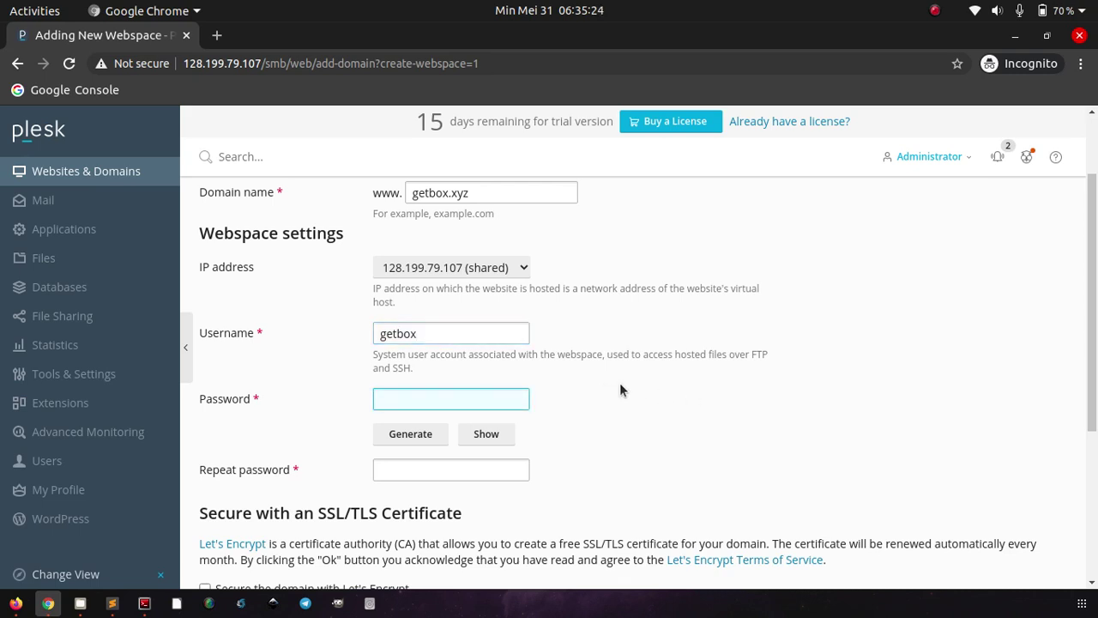
type("1234567")
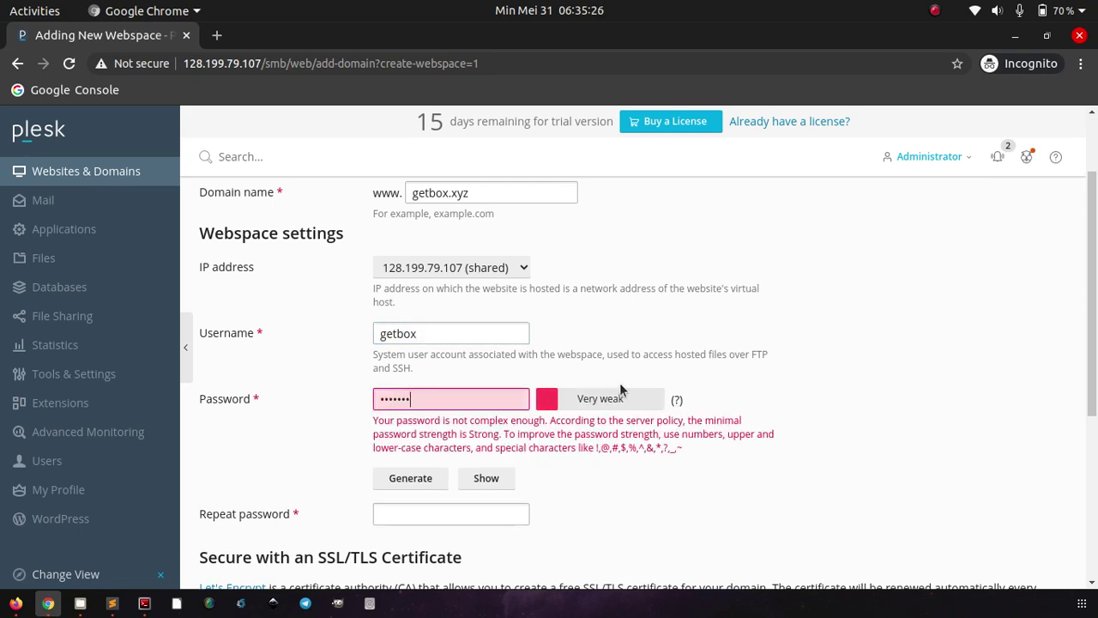
type("890")
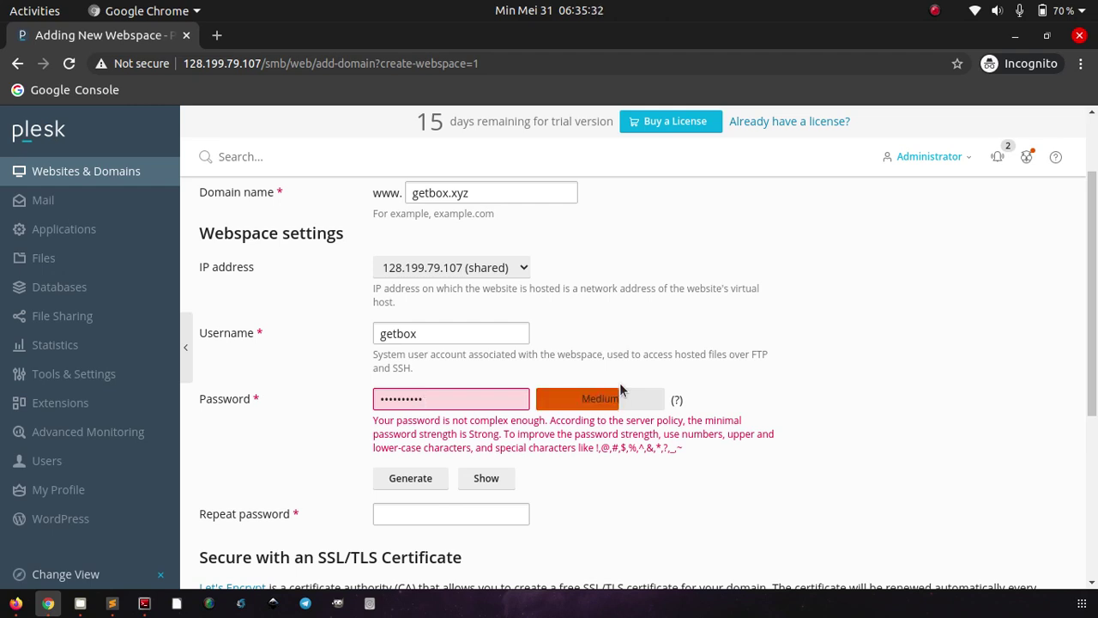
key("ctrl+a")
key("BackSpace")
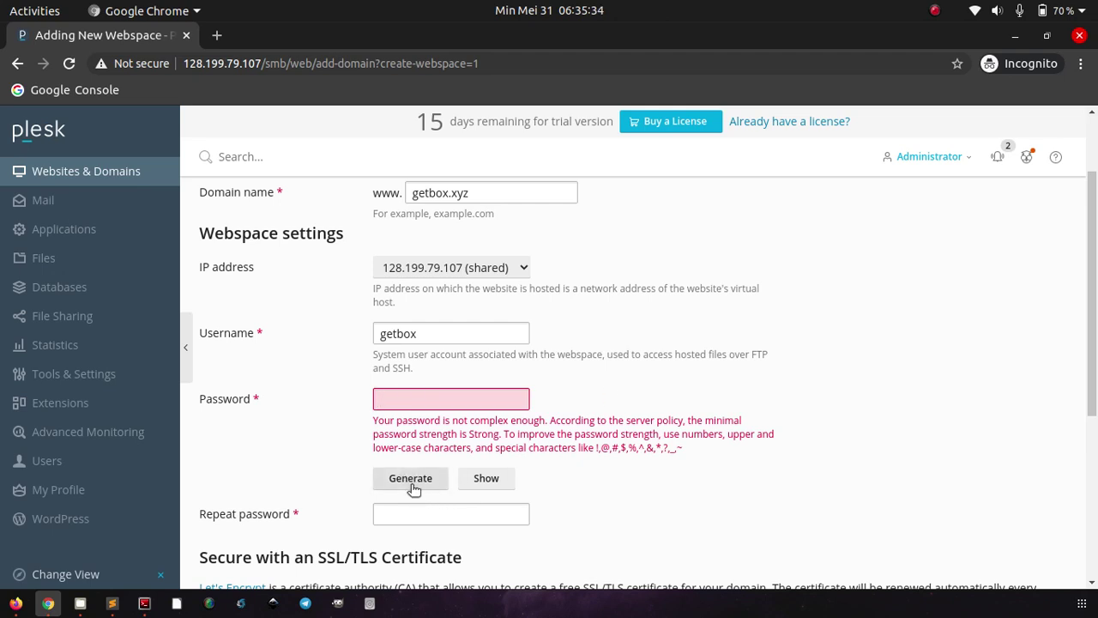
left_click(412, 482)
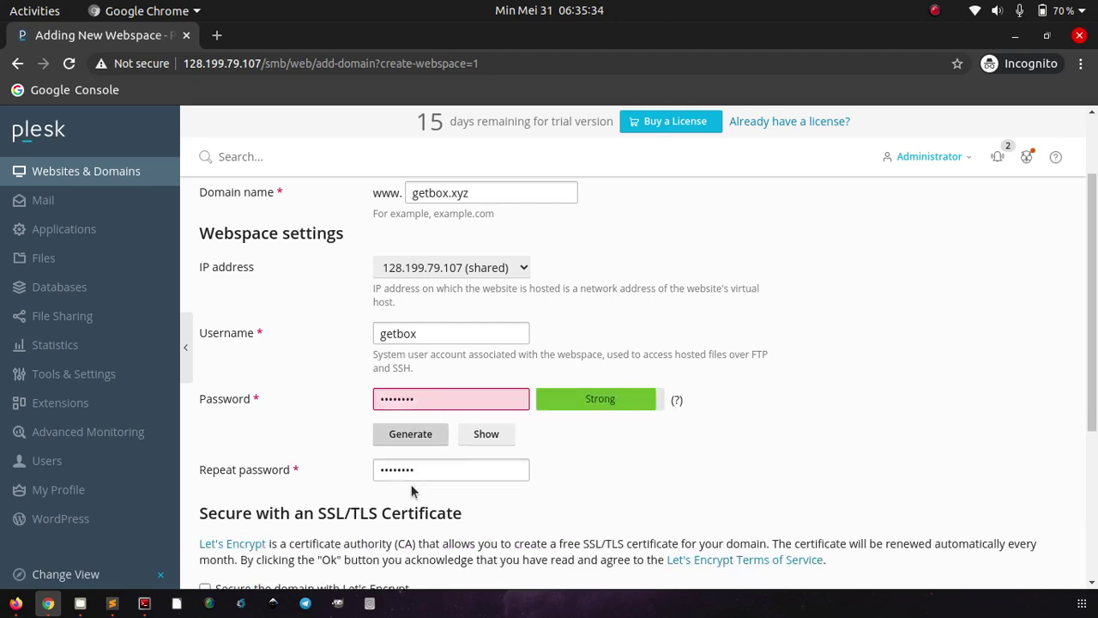
left_click(496, 436)
triple_click(469, 397)
key("ctrl+c")
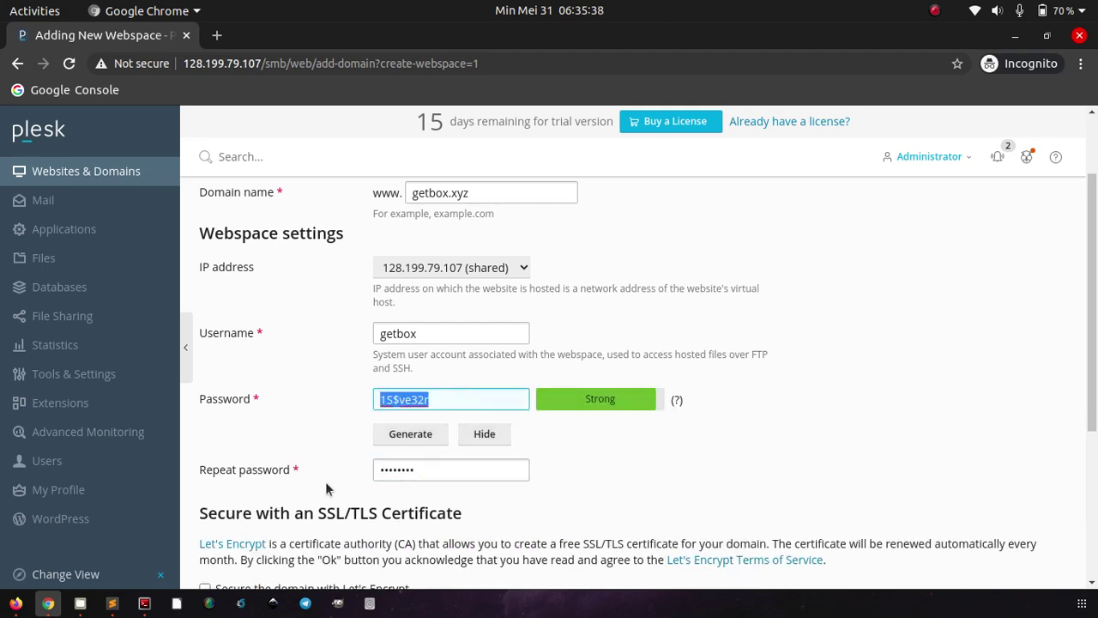
- Paste the generated password into the saved-passwords note and submit the new webspace
left_click(112, 603)
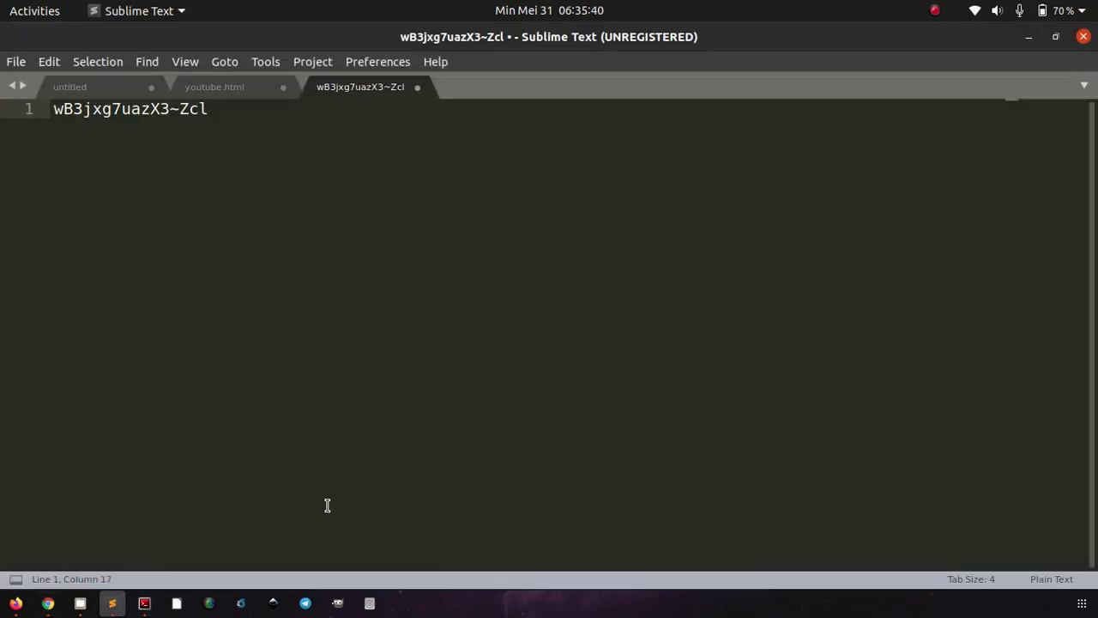
key("Return")
key("ctrl+v")
key("alt+Tab")
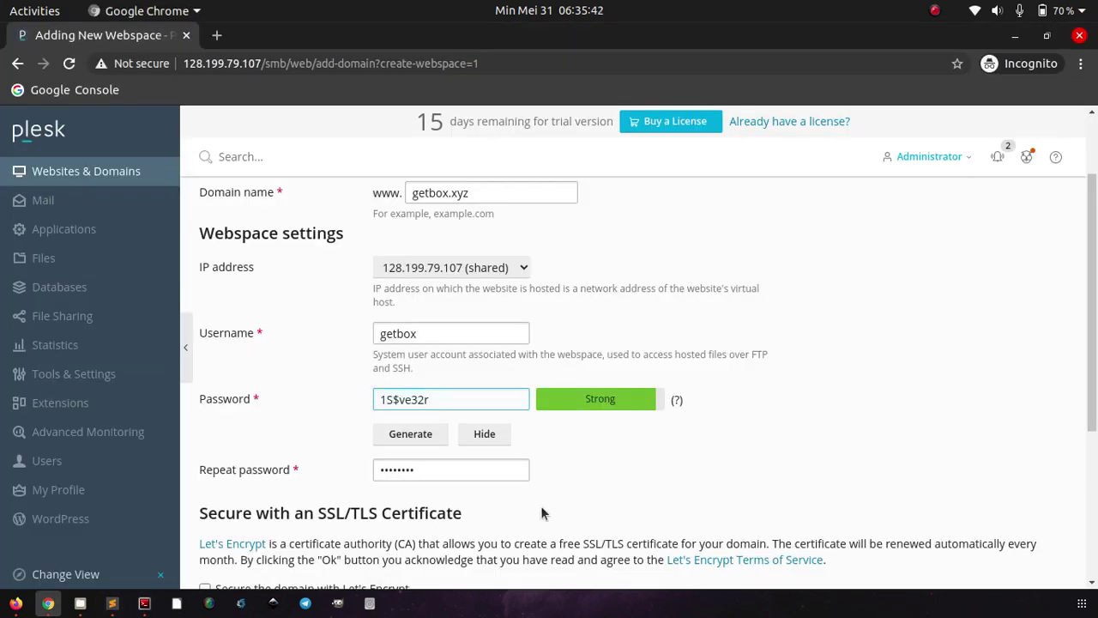
scroll(540, 505, "down", 3)
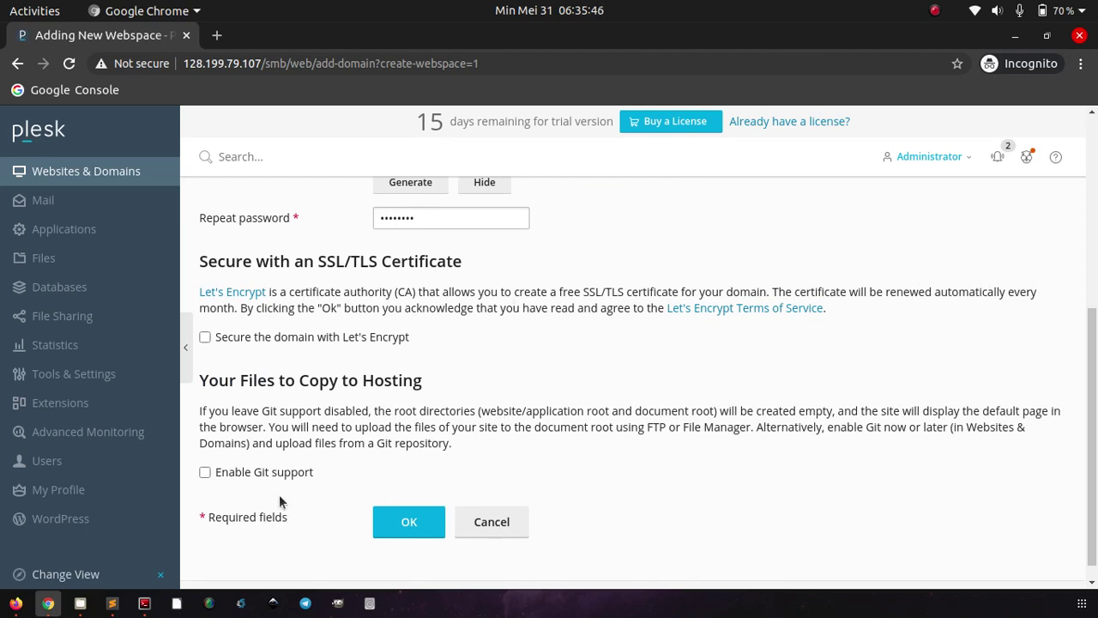
left_click(408, 532)
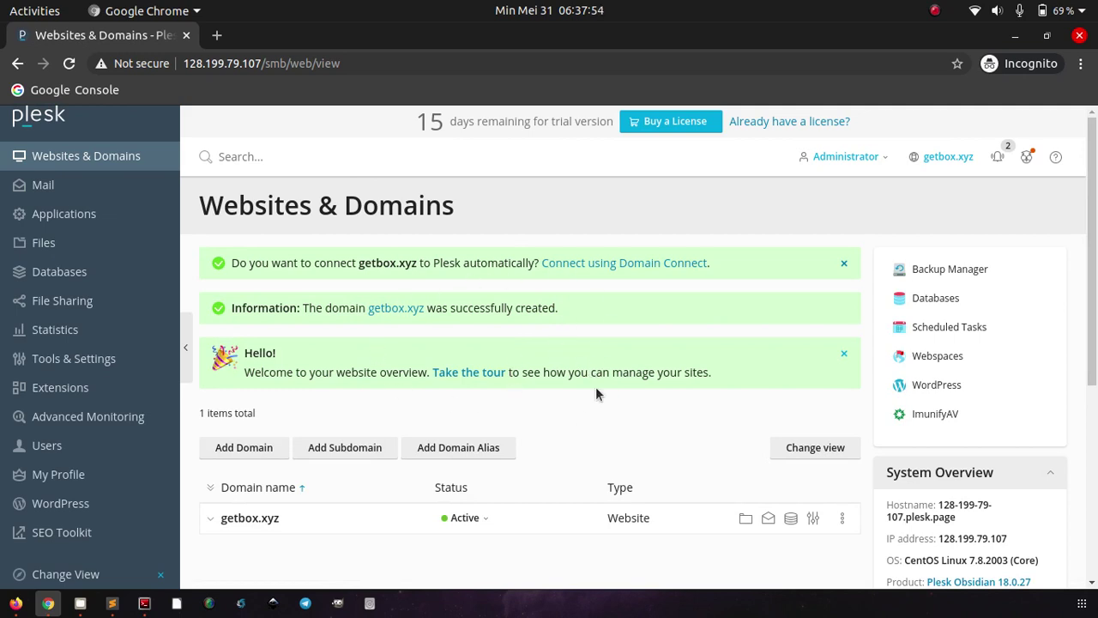
- Expand the getbox.xyz row and load the site's default page in a new tab
scroll(598, 393, "down", 1)
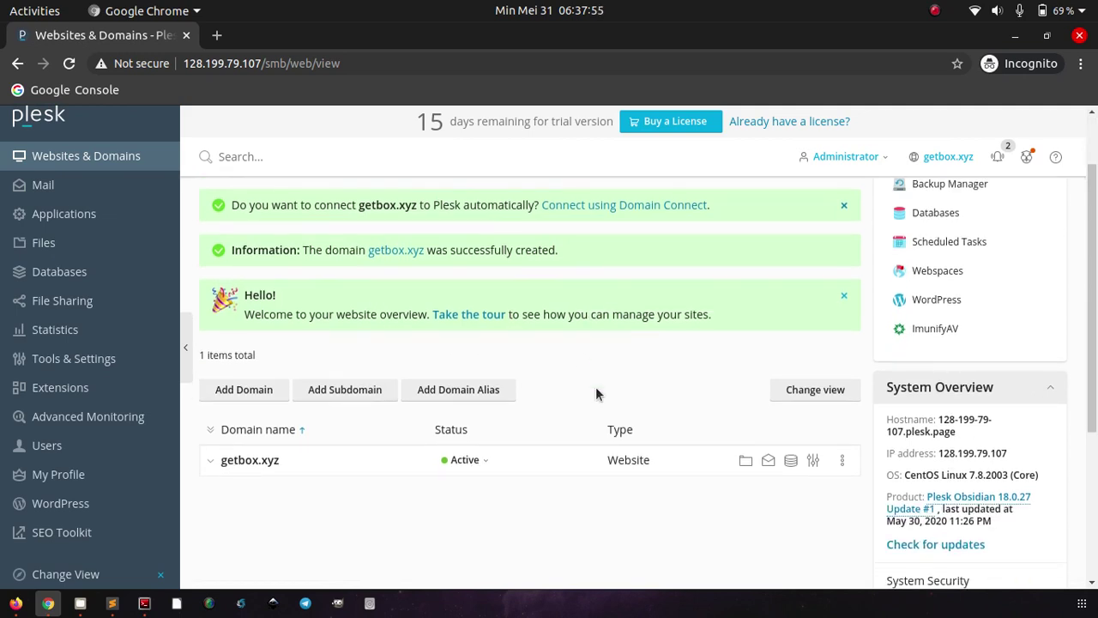
left_click(209, 461)
scroll(319, 530, "down", 4)
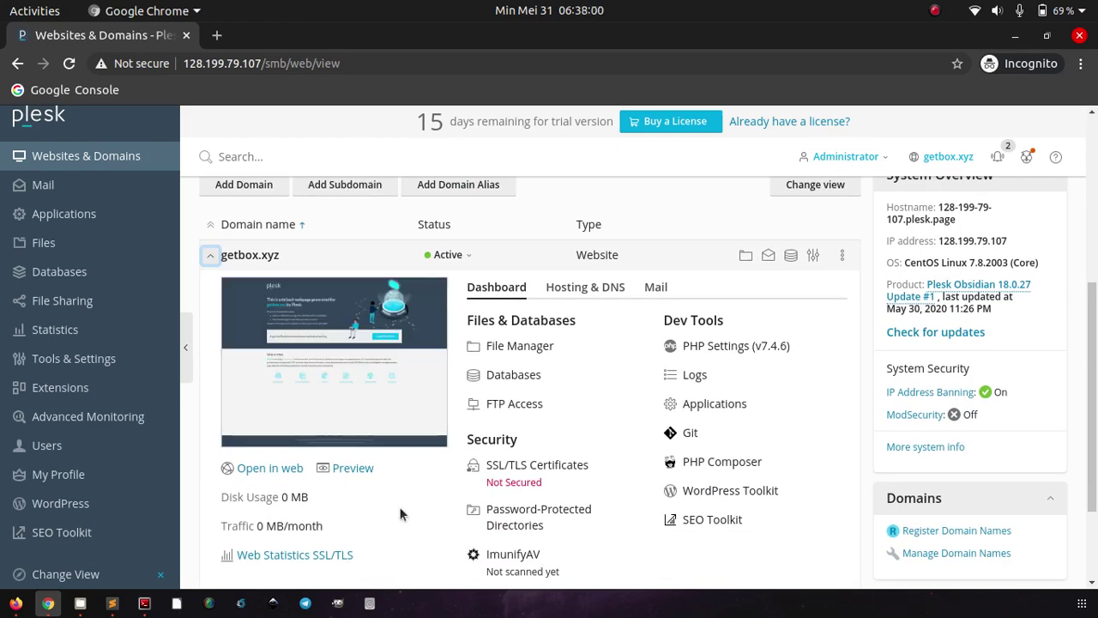
scroll(399, 513, "up", 2)
scroll(400, 513, "down", 5)
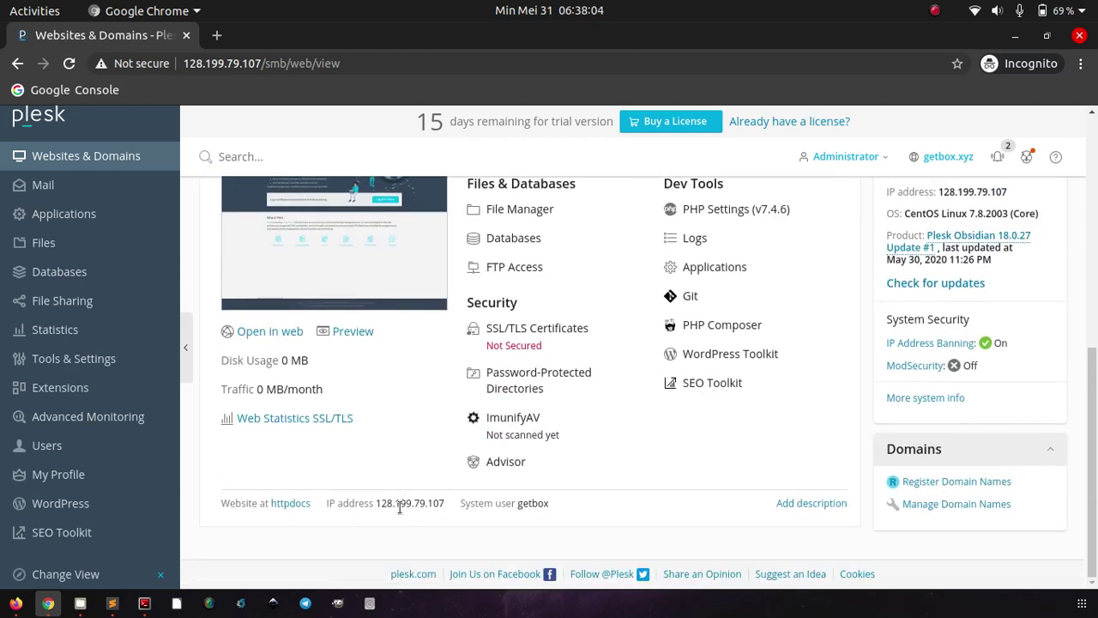
scroll(372, 523, "up", 4)
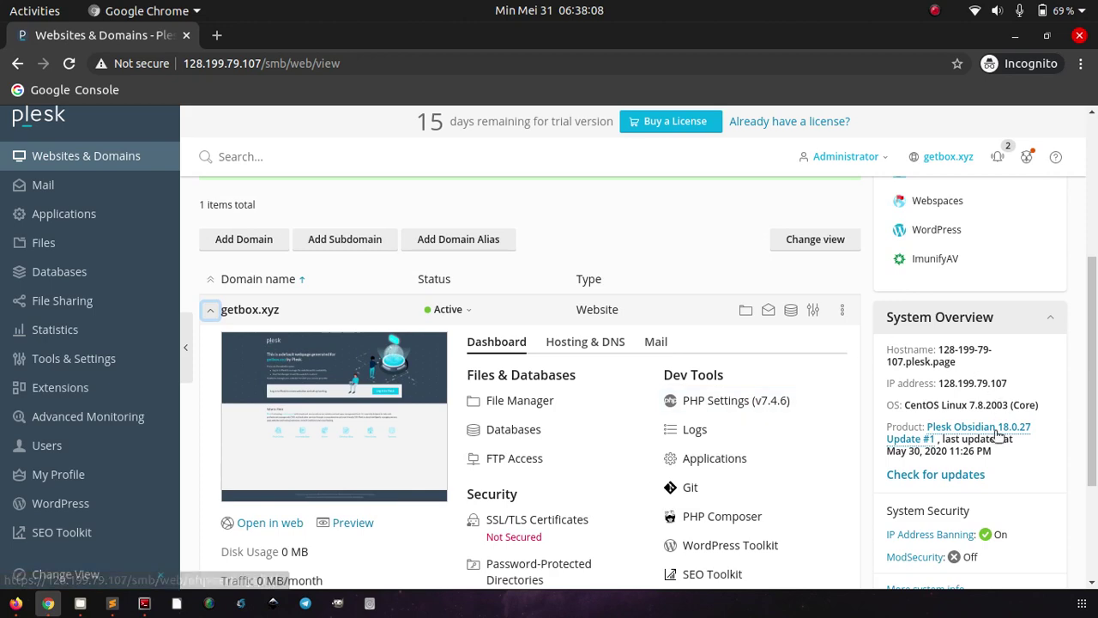
scroll(697, 437, "up", 4)
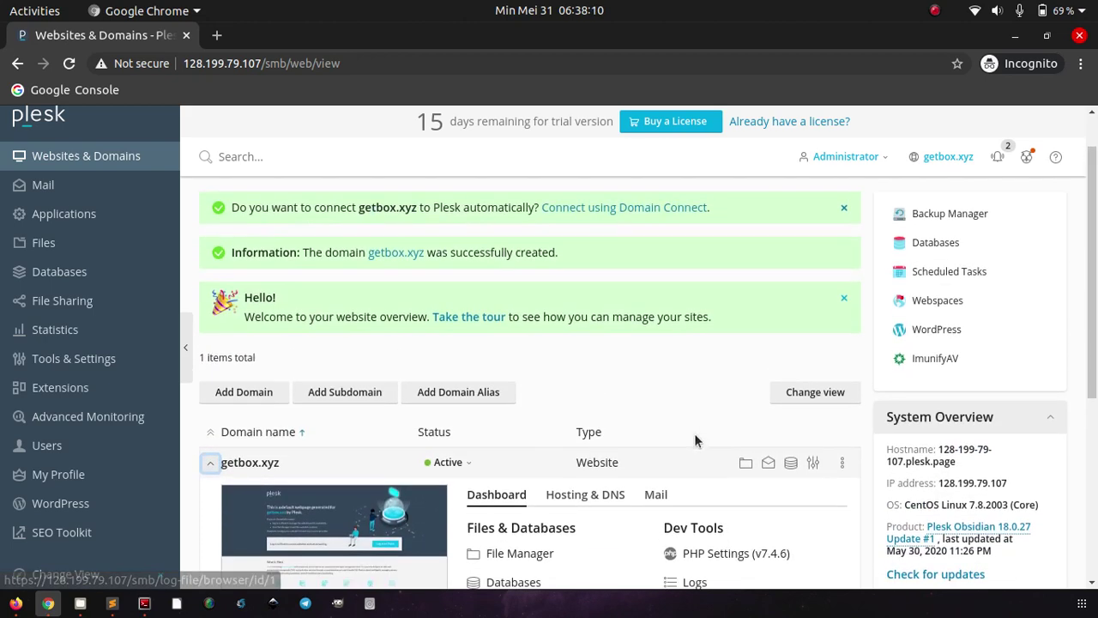
scroll(415, 393, "down", 5)
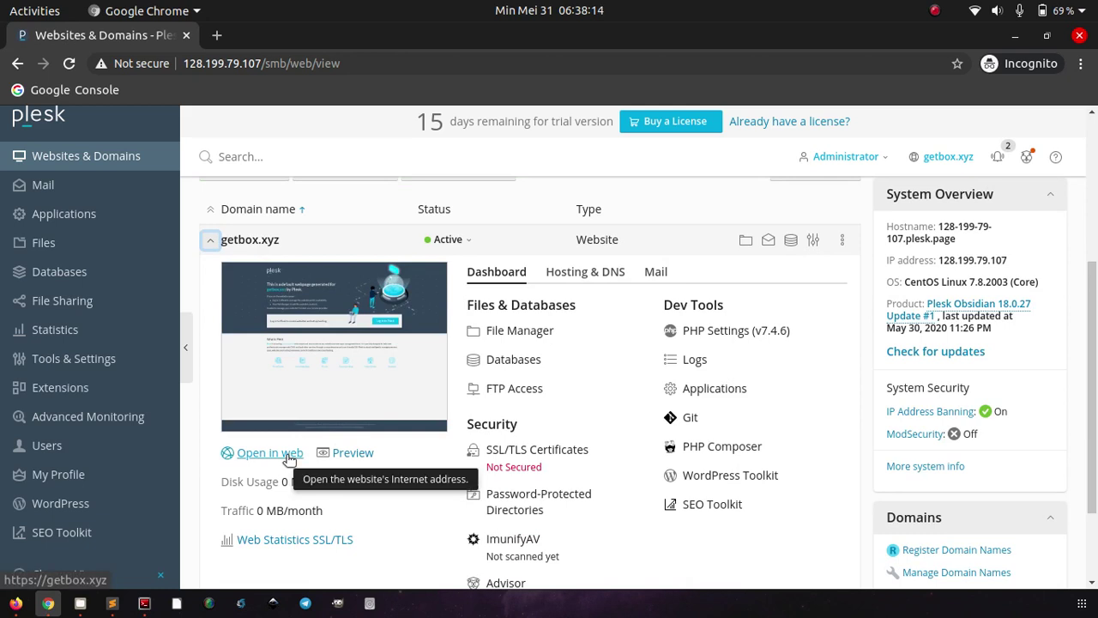
left_click(289, 461)
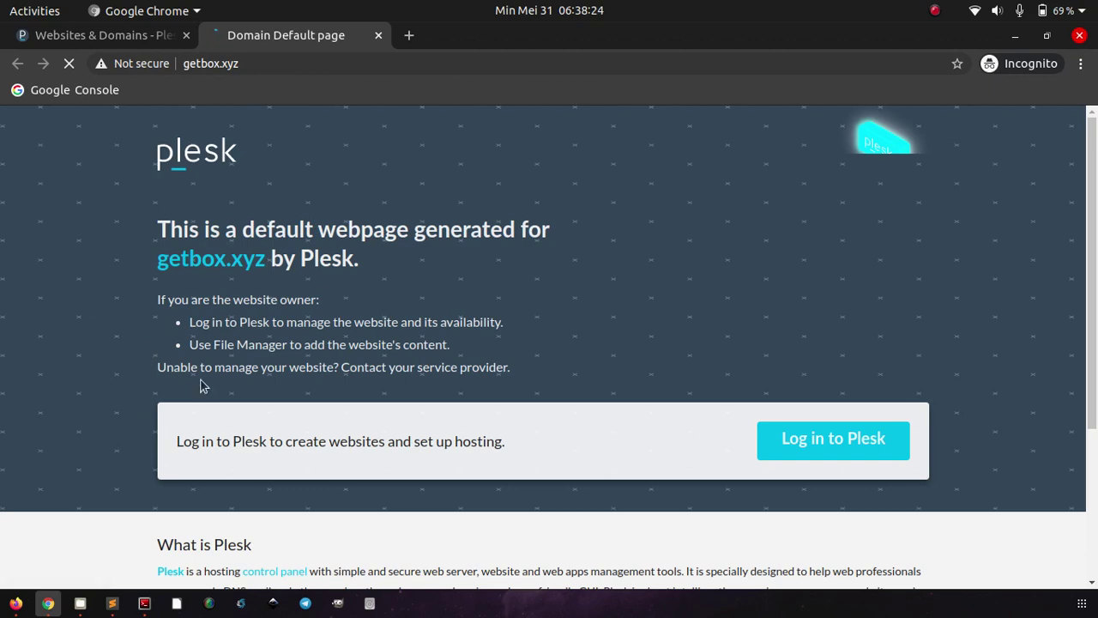
left_click(15, 603)
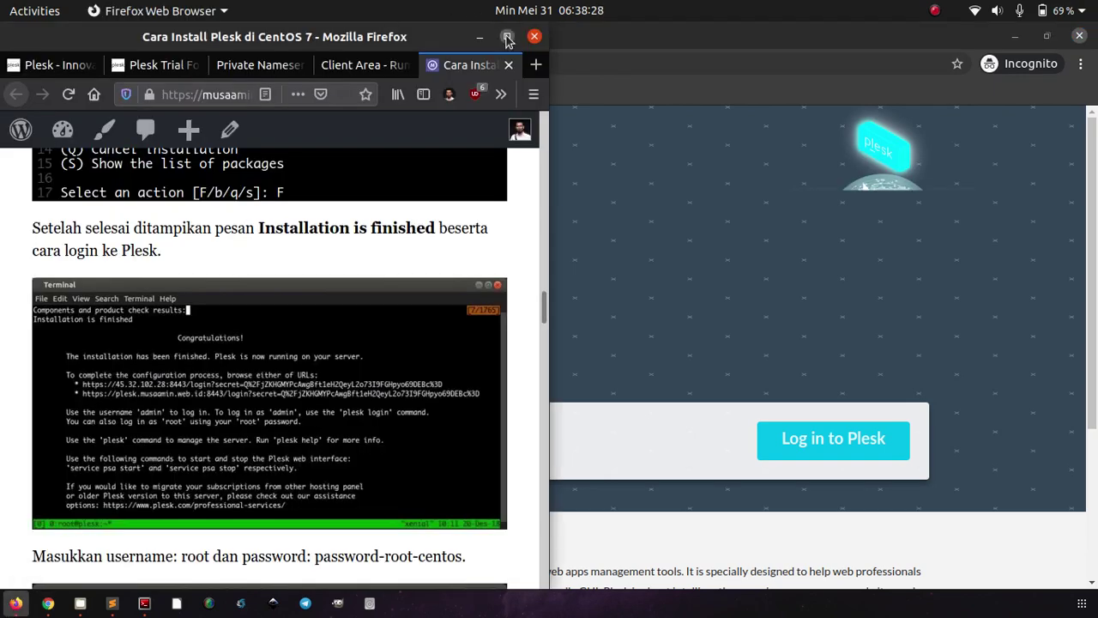
- Maximize Firefox and switch to the Rumahweb Private Nameservers page for getbox.xyz
double_click(507, 40)
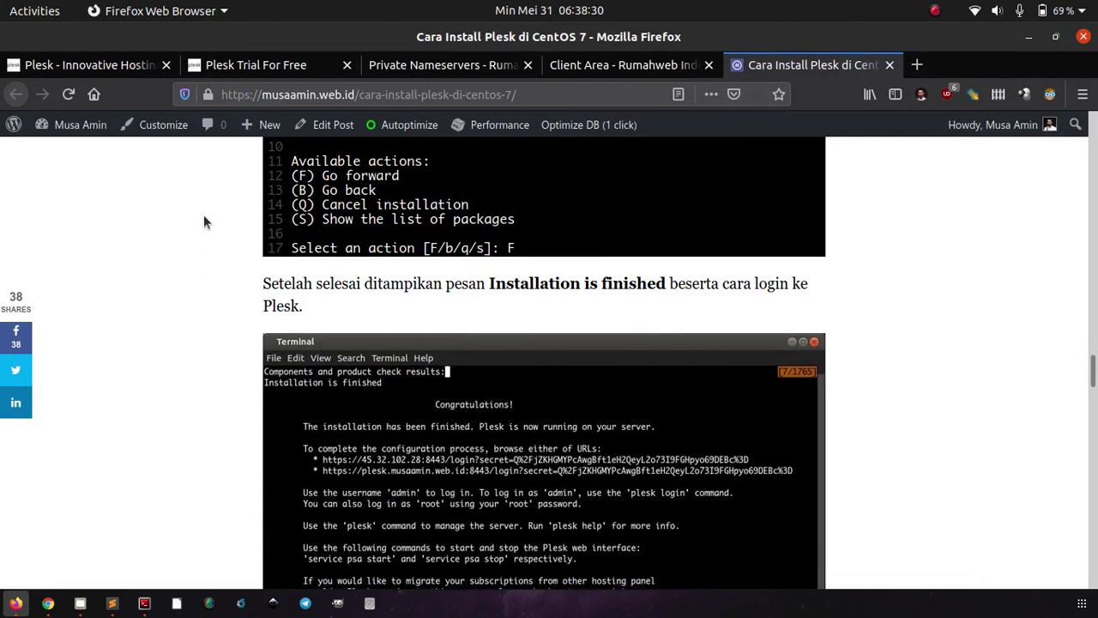
left_click(399, 69)
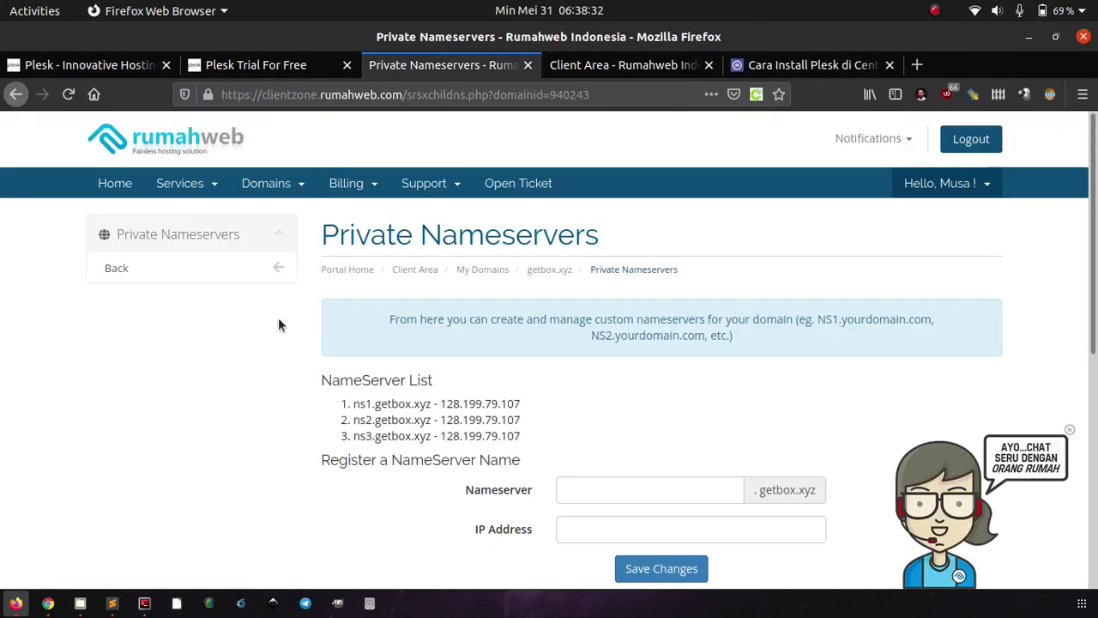
scroll(278, 321, "down", 2)
scroll(278, 324, "down", 3)
scroll(278, 324, "up", 1)
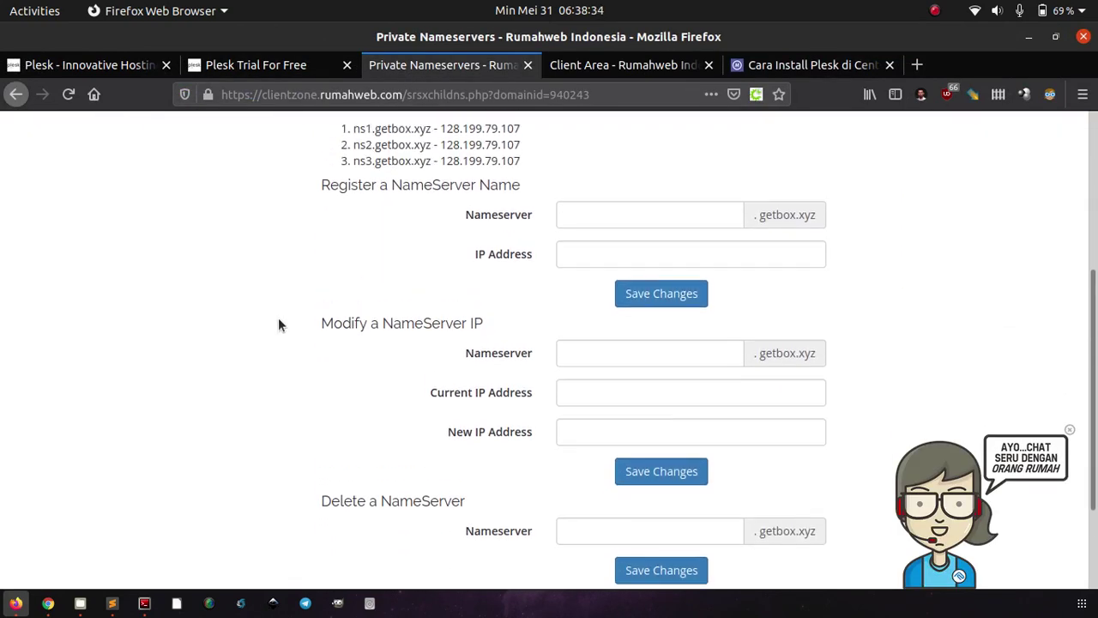
scroll(277, 324, "up", 2)
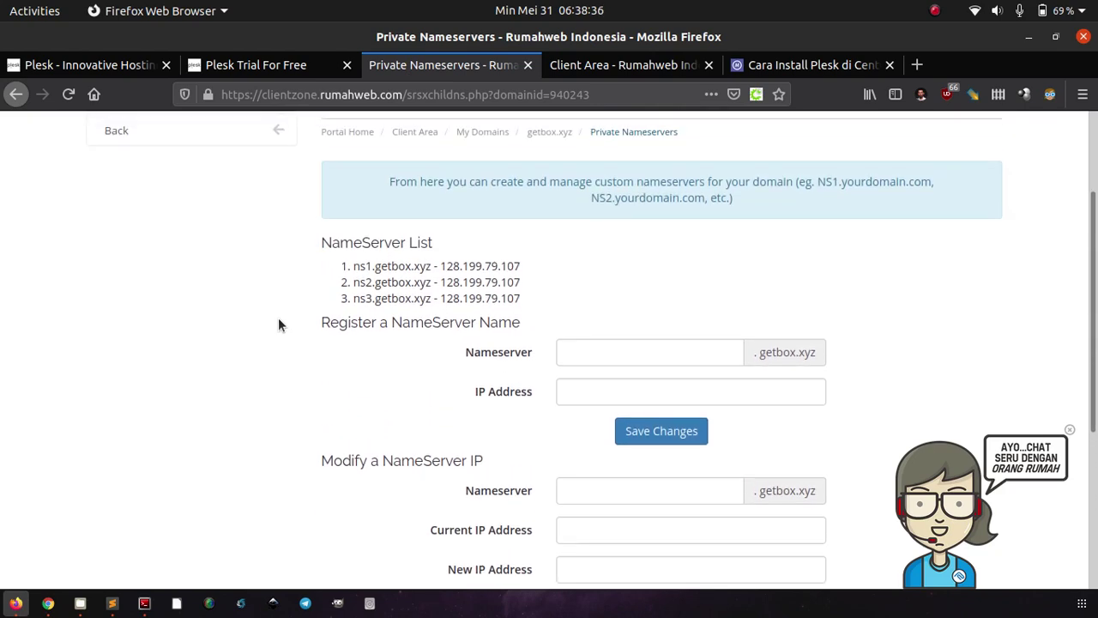
scroll(278, 324, "up", 1)
scroll(278, 324, "down", 2)
- Highlight the ns2, ns3 and ns1 entries and their 128.199.79.107 IP in the NameServer List
triple_click(365, 284)
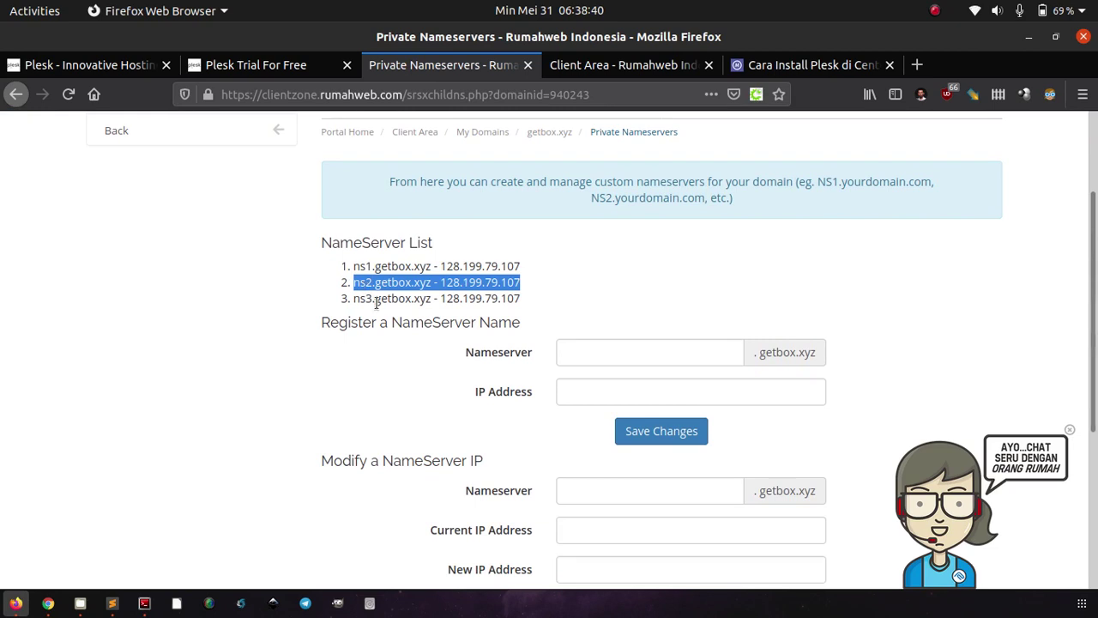
triple_click(376, 299)
left_click_drag(462, 298, 456, 302)
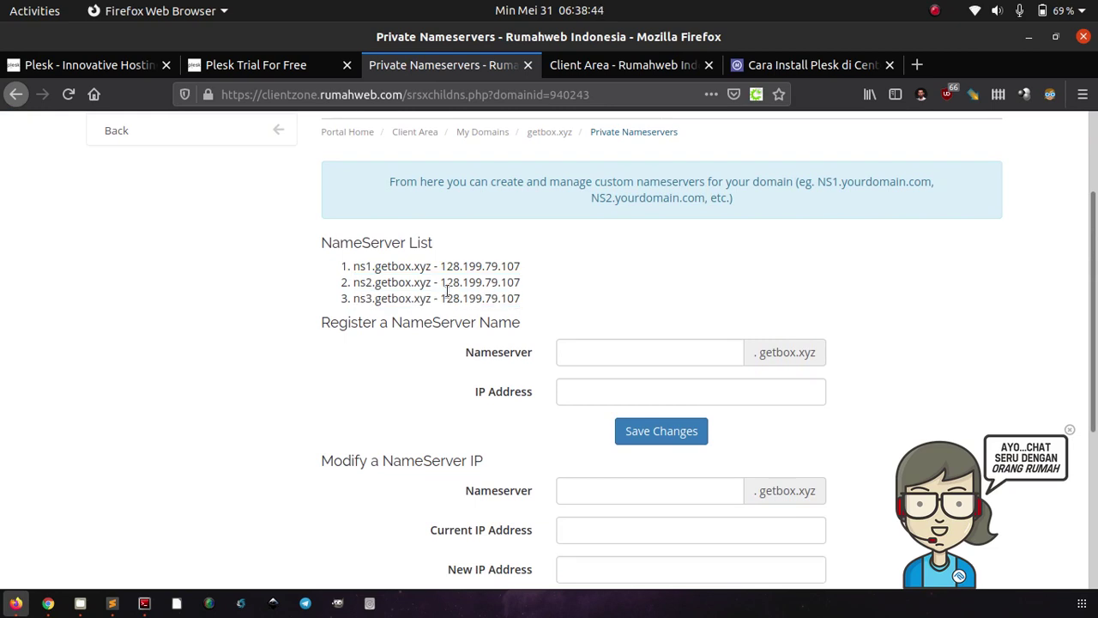
triple_click(453, 267)
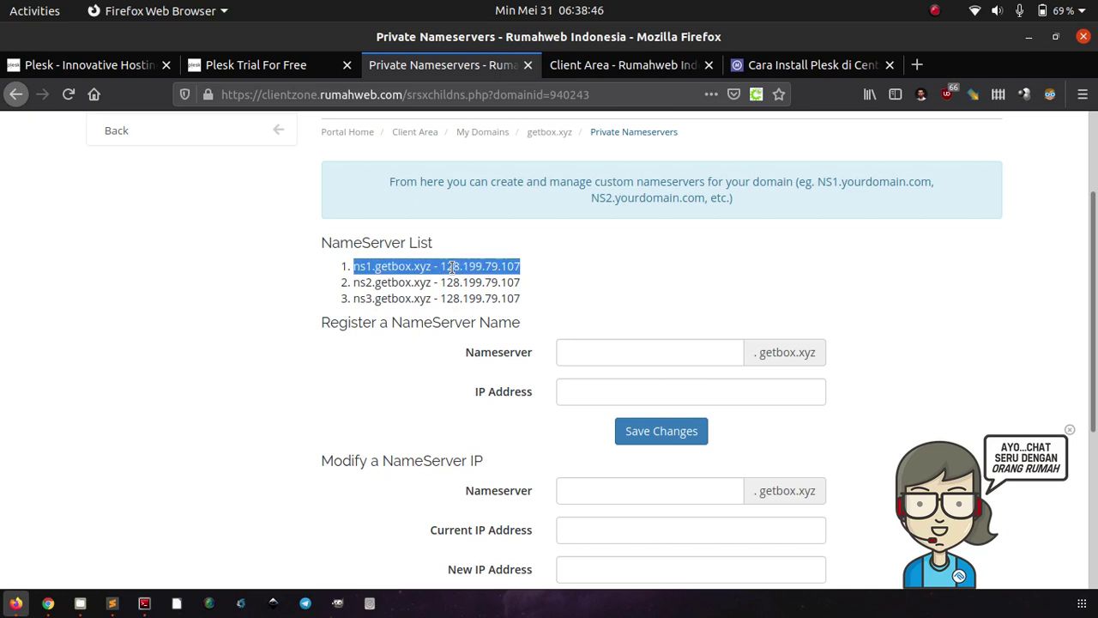
left_click(441, 265)
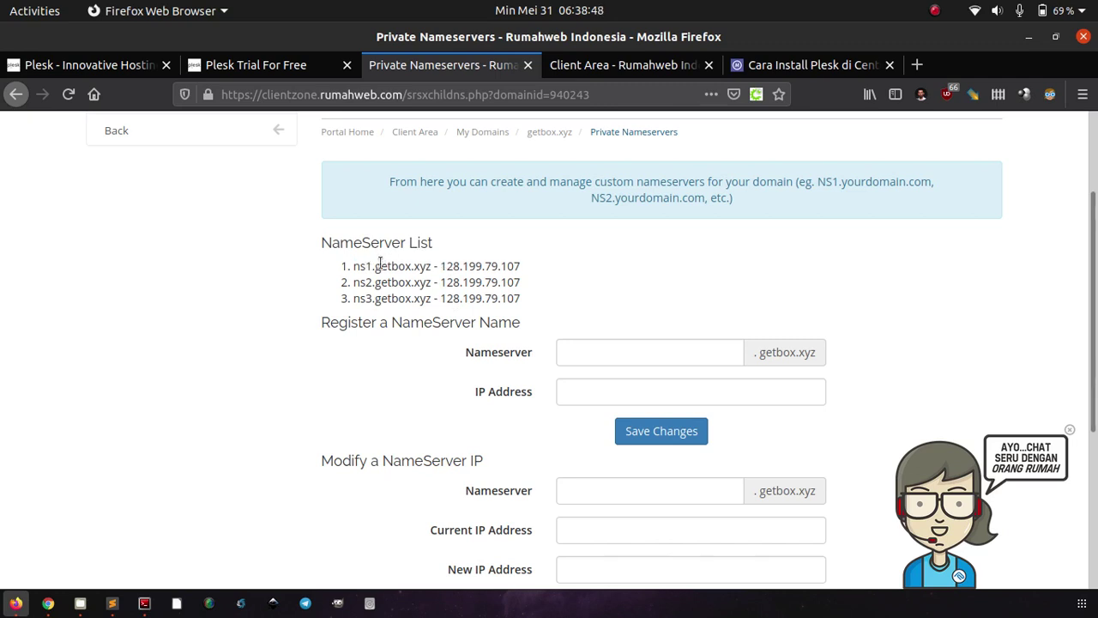
left_click_drag(371, 265, 355, 266)
triple_click(374, 266)
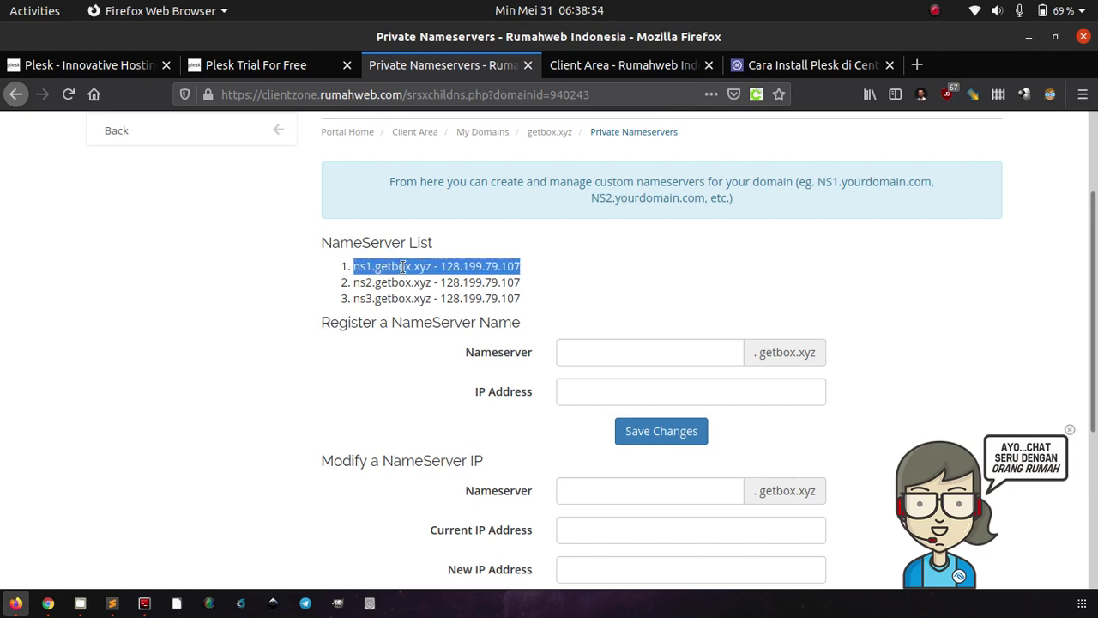
left_click(608, 66)
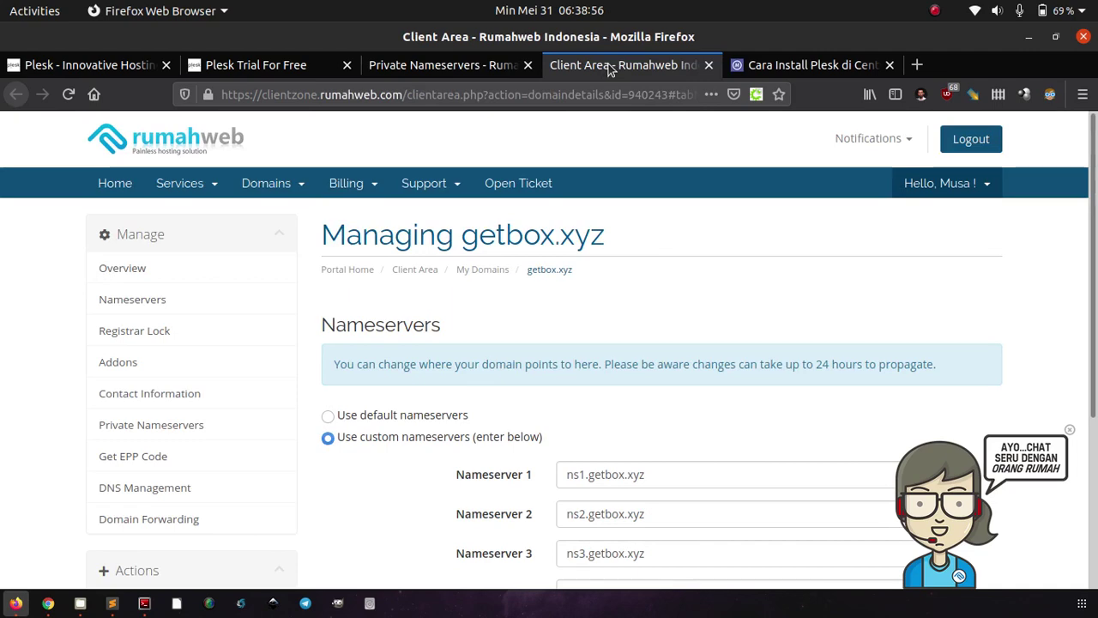
scroll(581, 275, "down", 4)
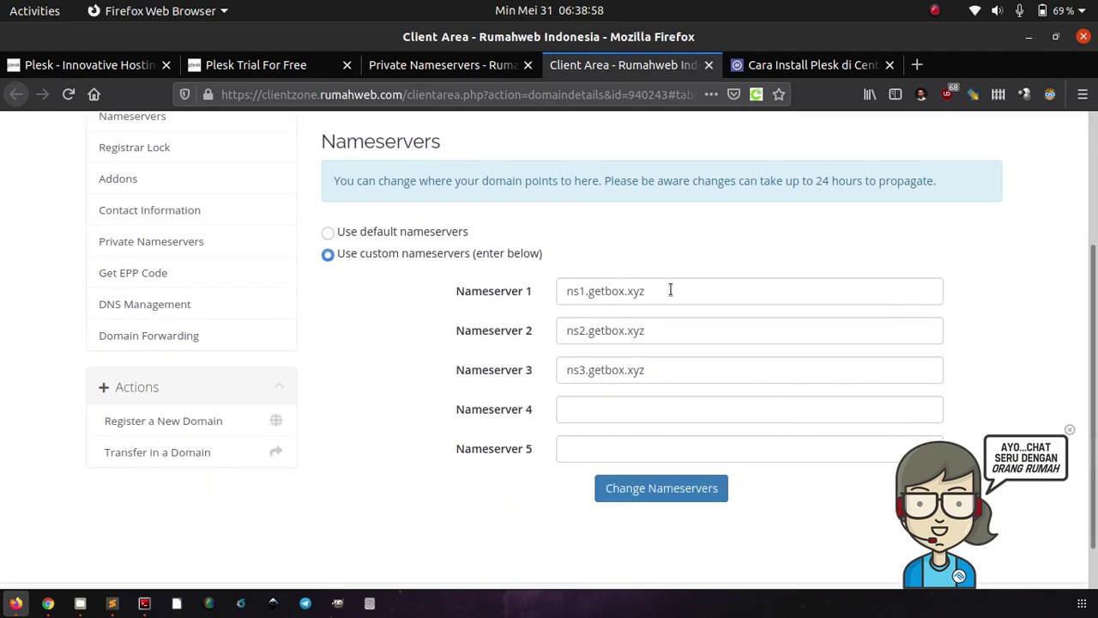
mouse_move(670, 290)
left_mouse_down()
mouse_move(509, 283)
mouse_move(666, 284)
left_mouse_up()
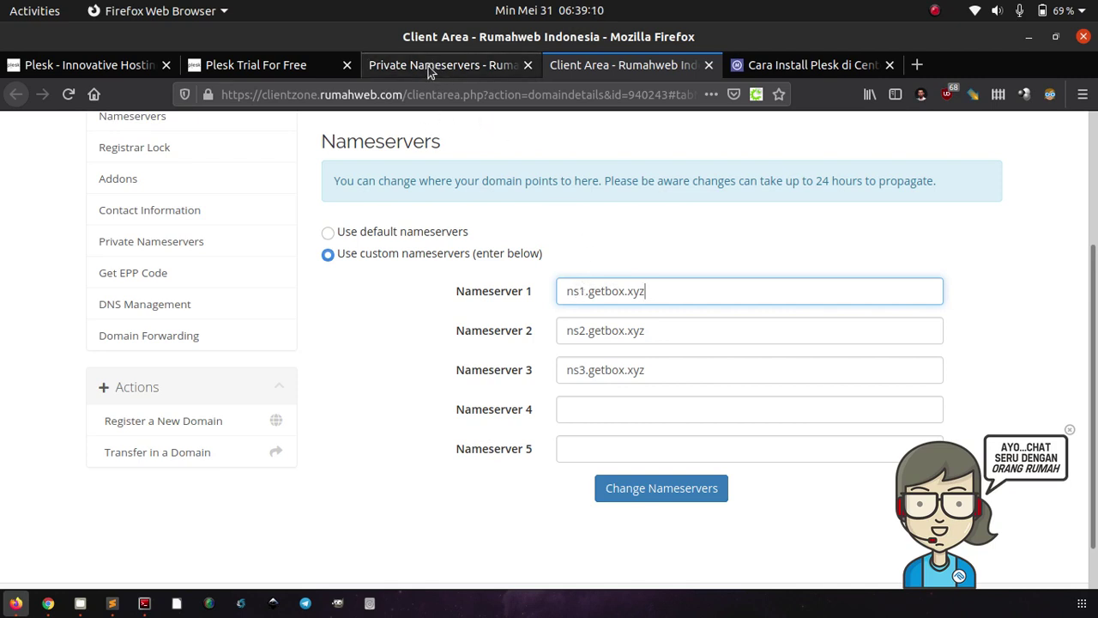
left_click(430, 72)
left_click(622, 277)
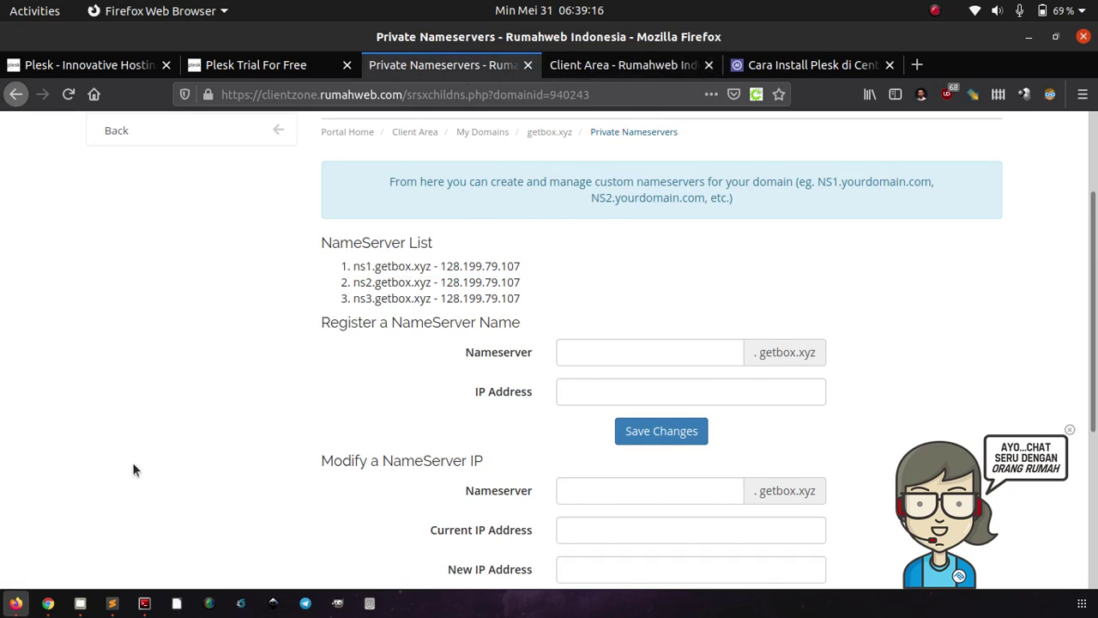
- Go back to Chrome and switch from the getbox.xyz default page to the Websites & Domains tab
left_click(48, 603)
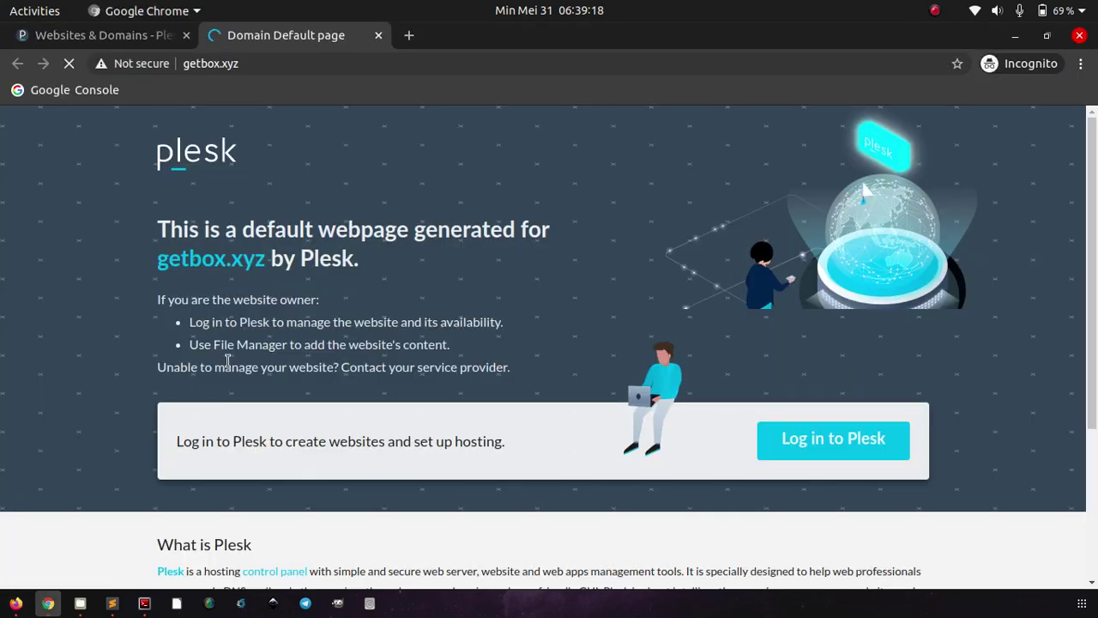
scroll(227, 362, "down", 5)
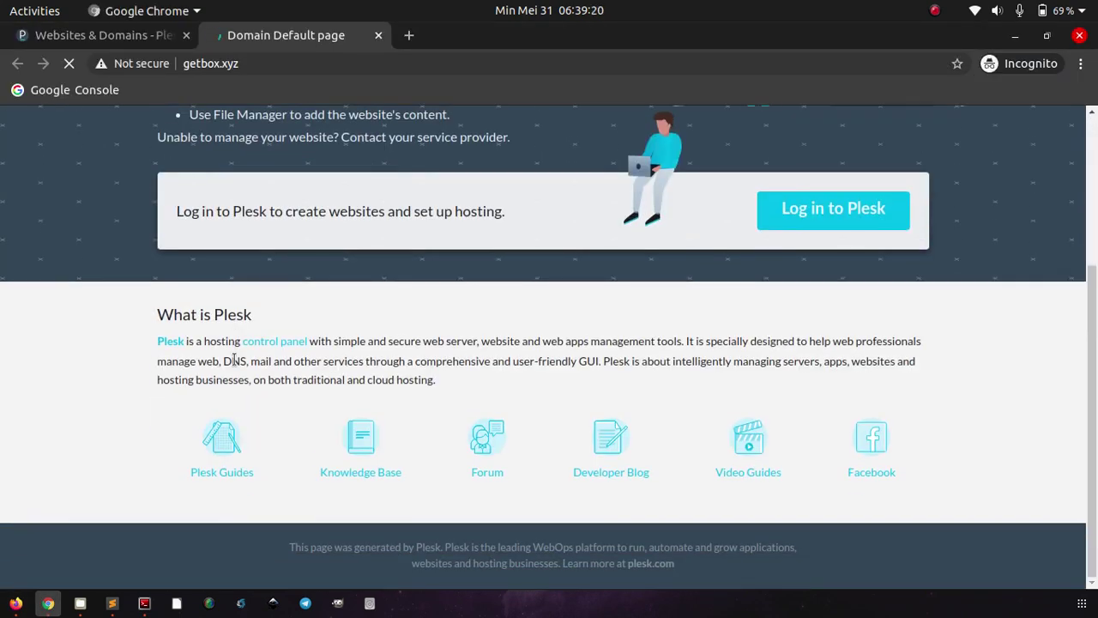
key("ctrl+shift+Tab")
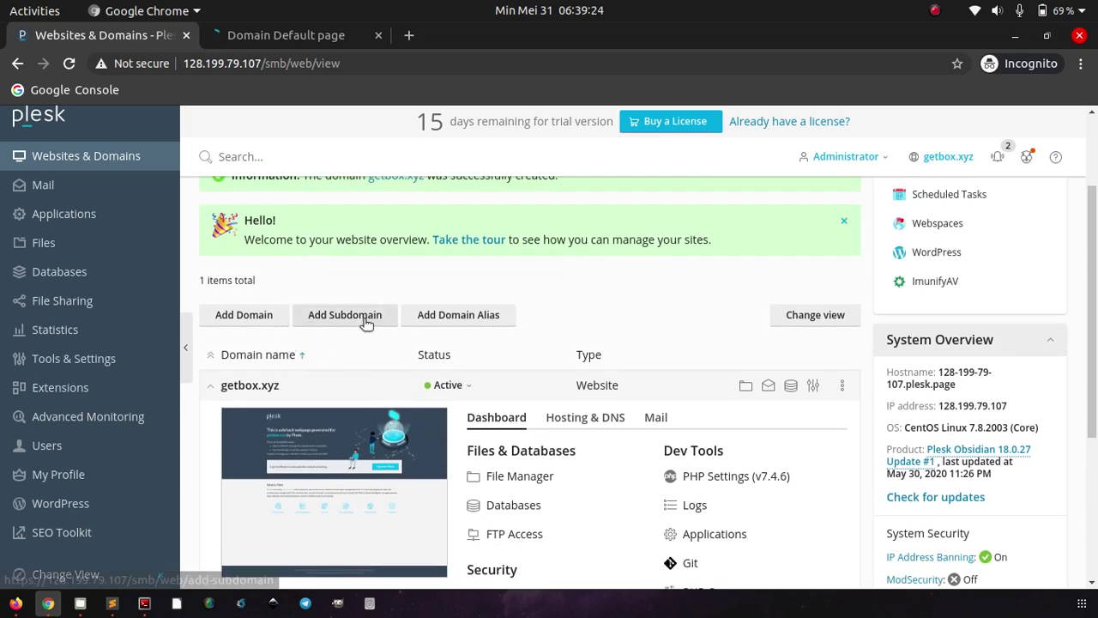
- Cancel the Add a Subdomain form for getbox.xyz and switch to Firefox's nameservers page
left_click(362, 317)
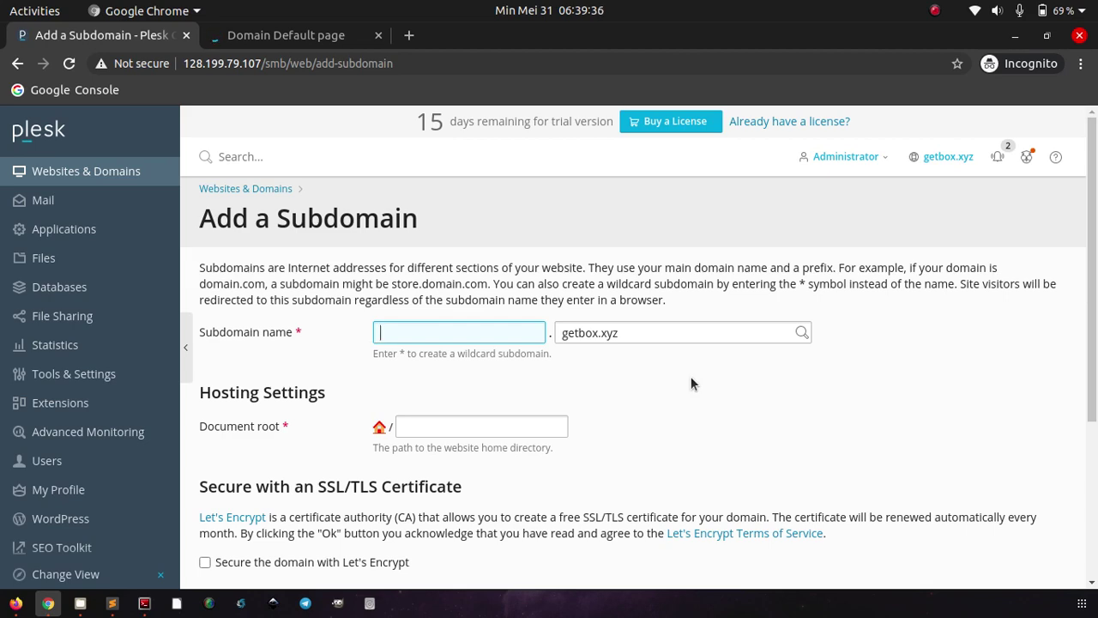
scroll(692, 383, "down", 5)
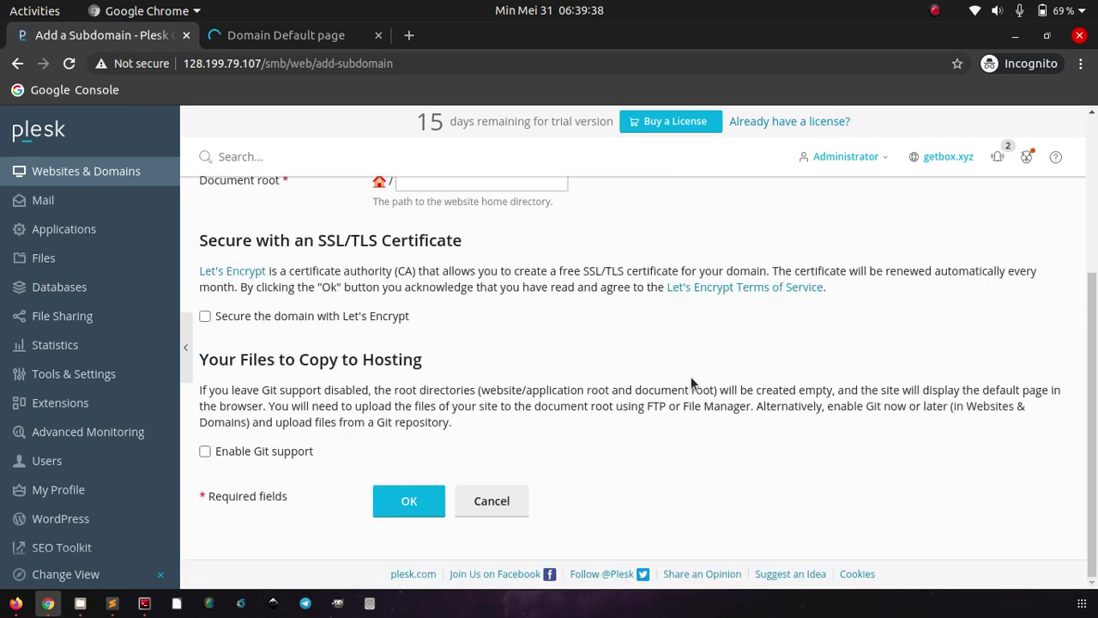
left_click(502, 500)
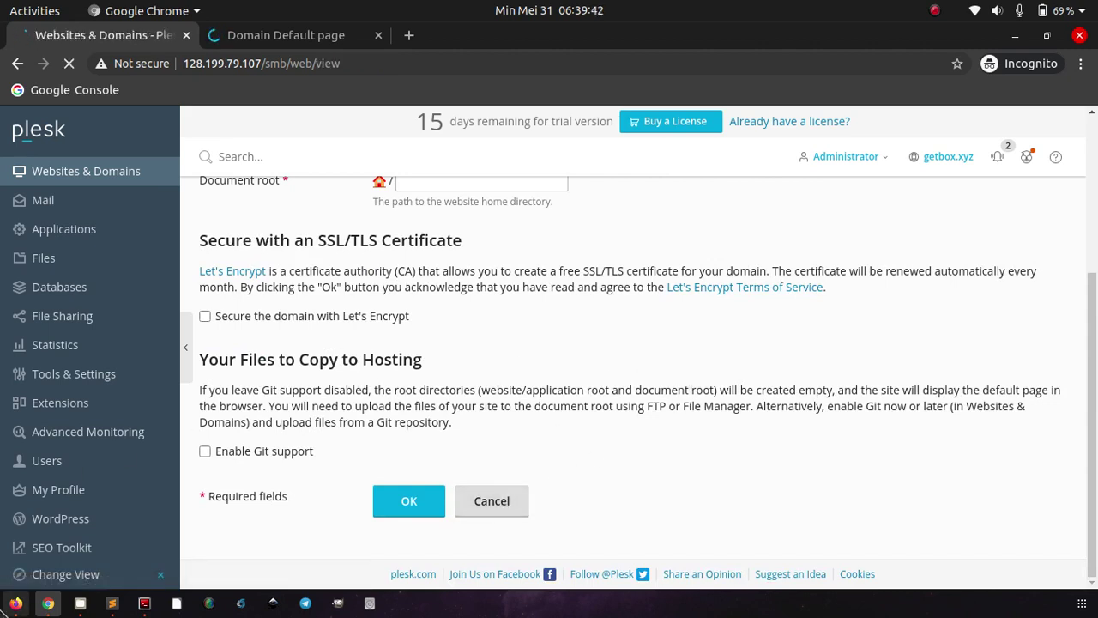
left_click(16, 603)
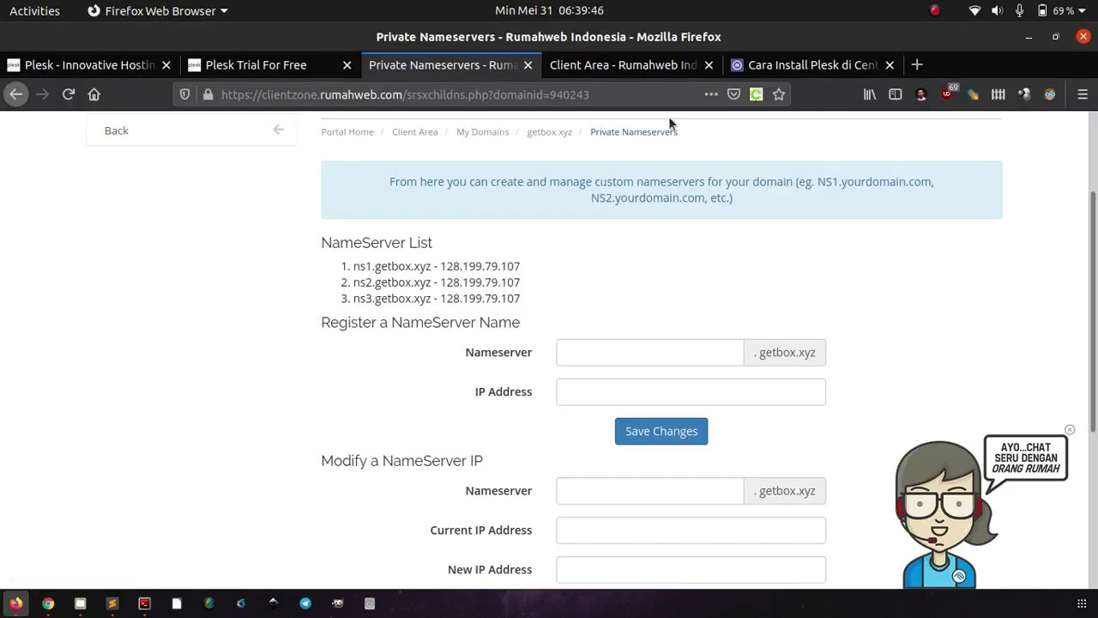
- Open the 'Cara Install Plesk di CentOS 7' article and review its hostname and installer text
left_click(778, 64)
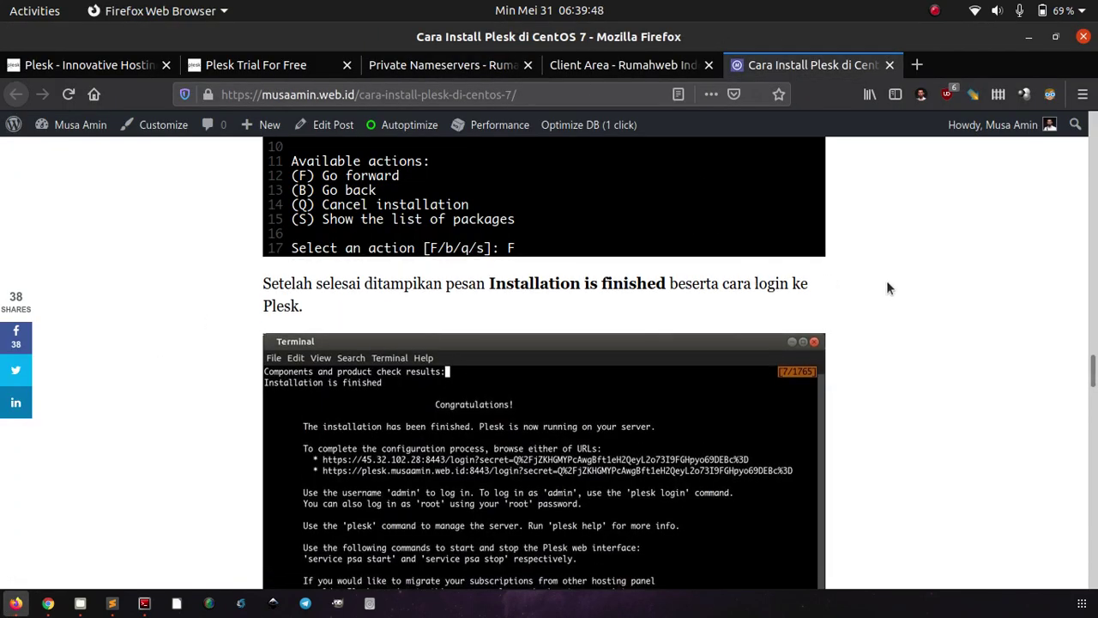
scroll(887, 288, "up", 15)
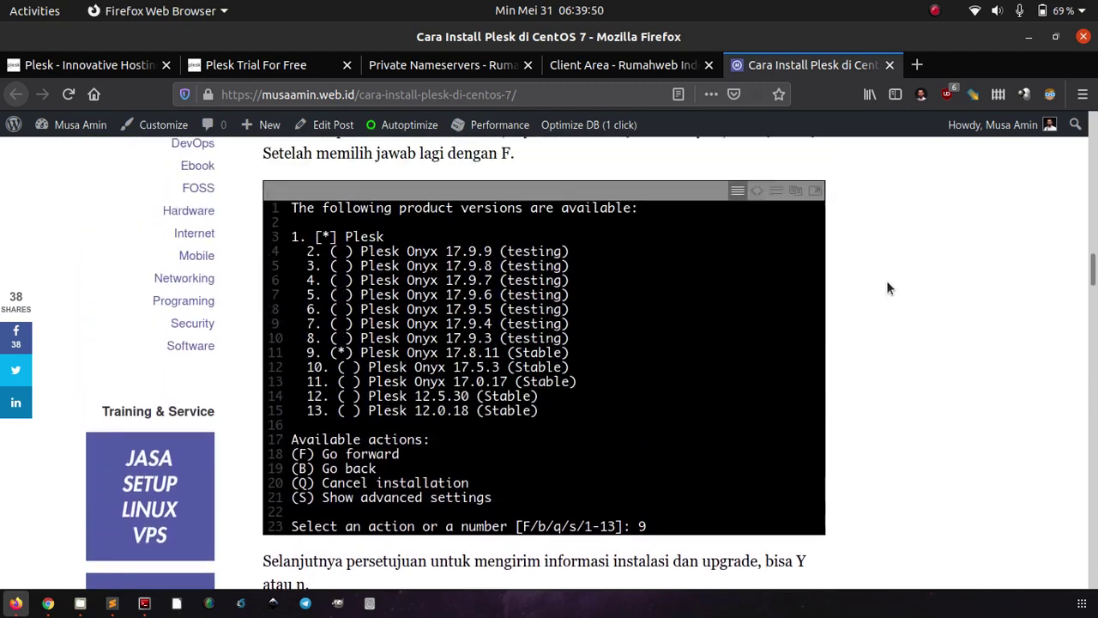
scroll(888, 288, "up", 10)
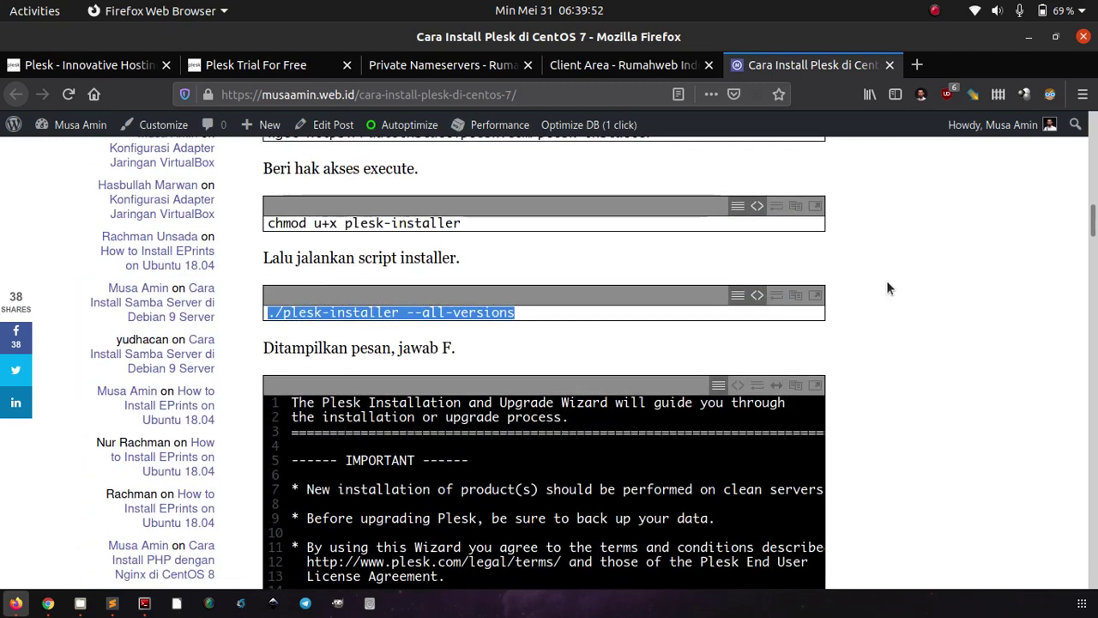
scroll(888, 288, "up", 8)
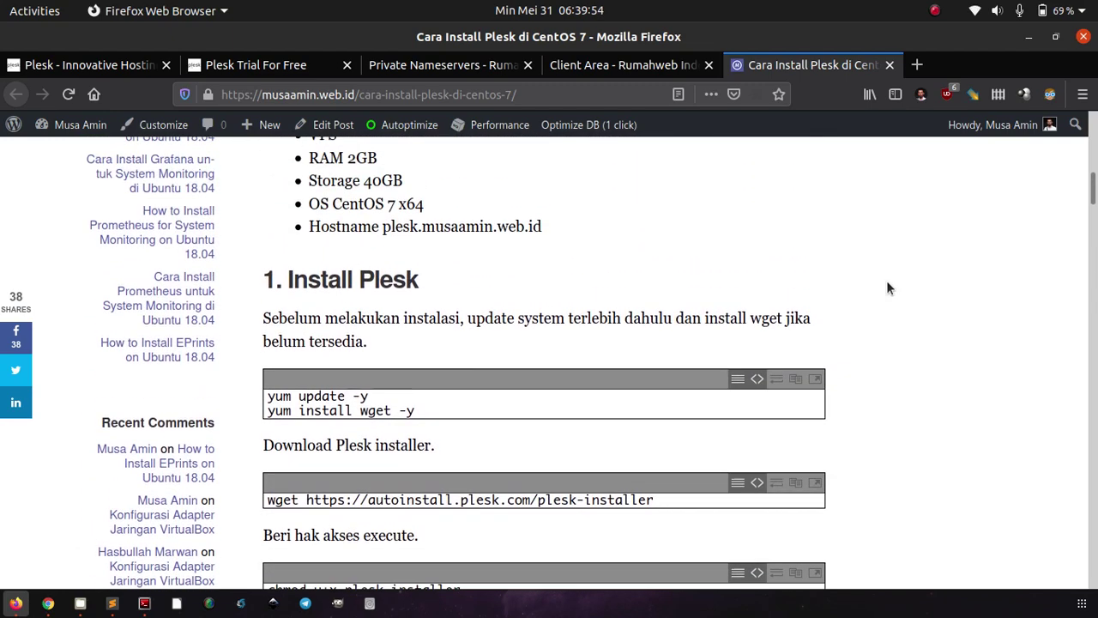
scroll(886, 288, "down", 3)
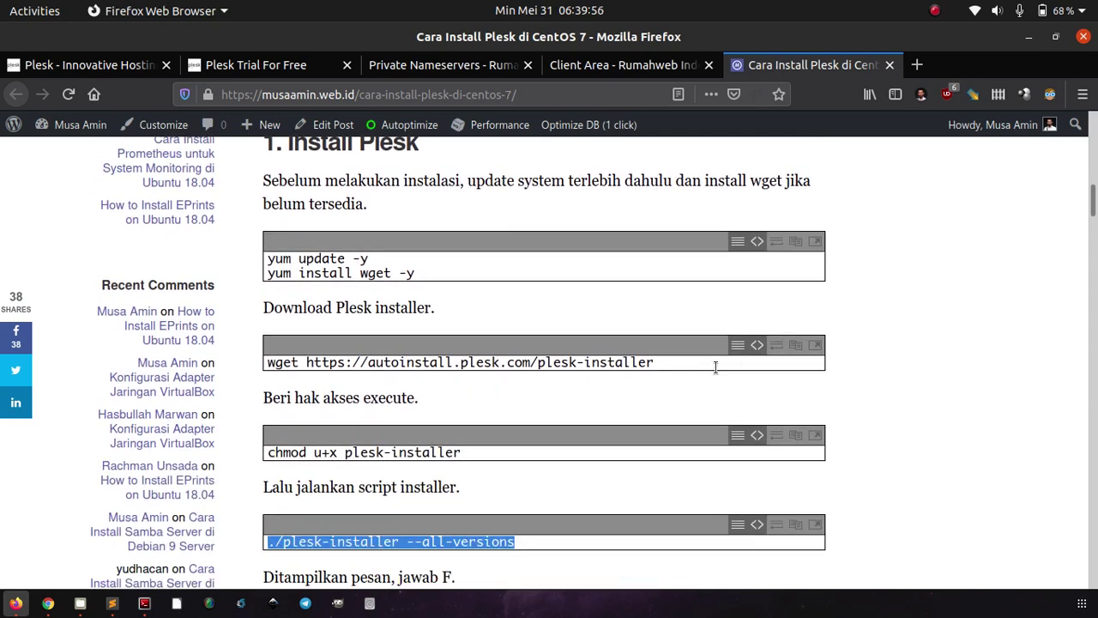
double_click(715, 367)
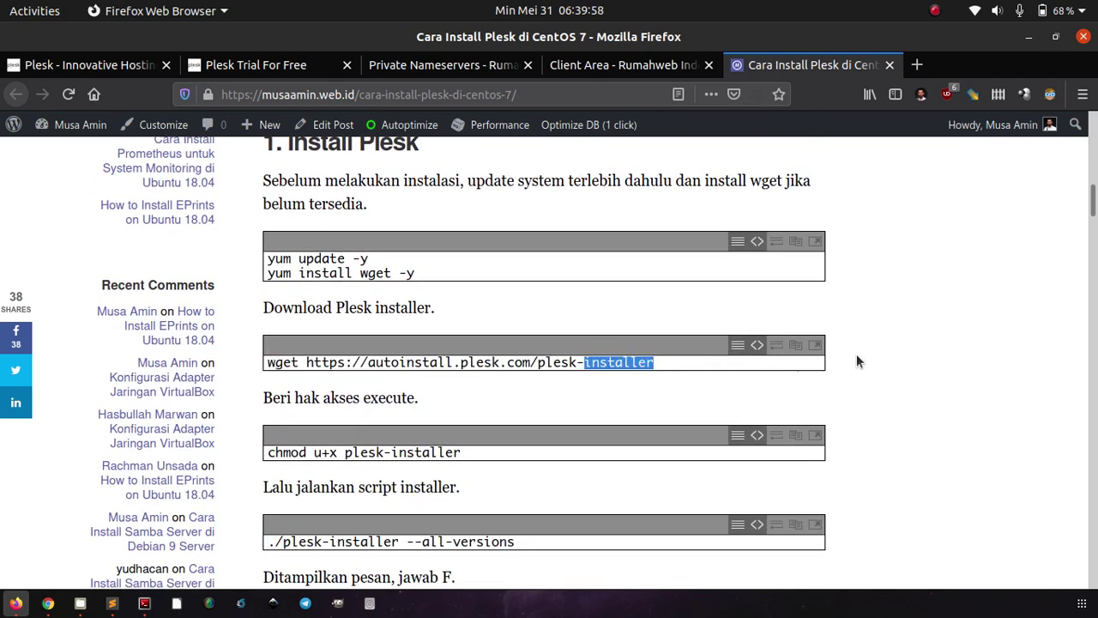
scroll(892, 358, "up", 3)
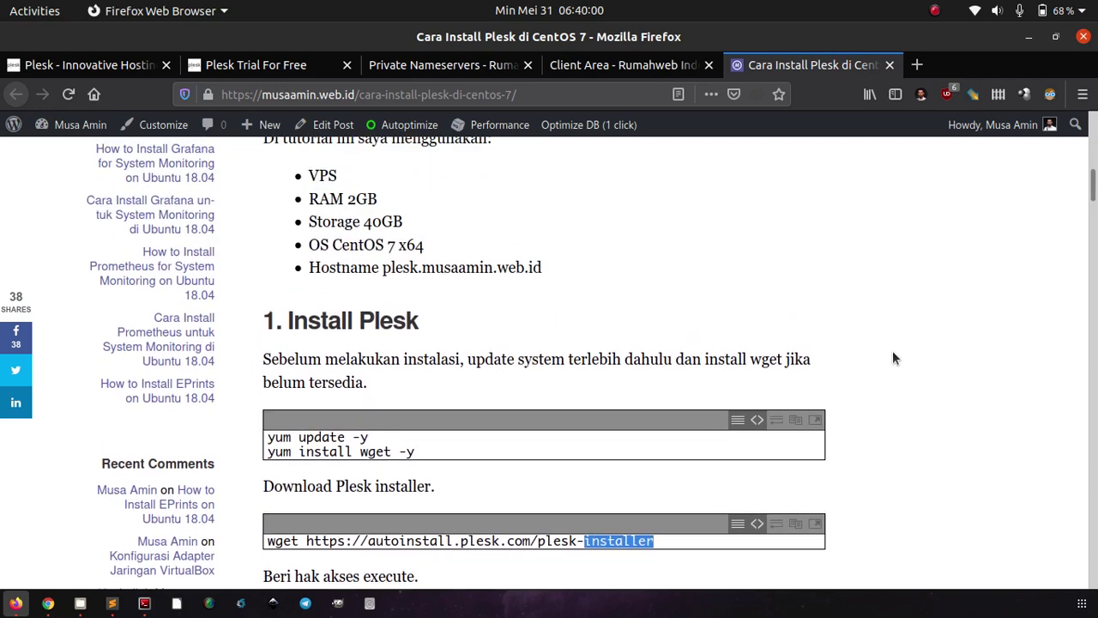
scroll(892, 359, "up", 1)
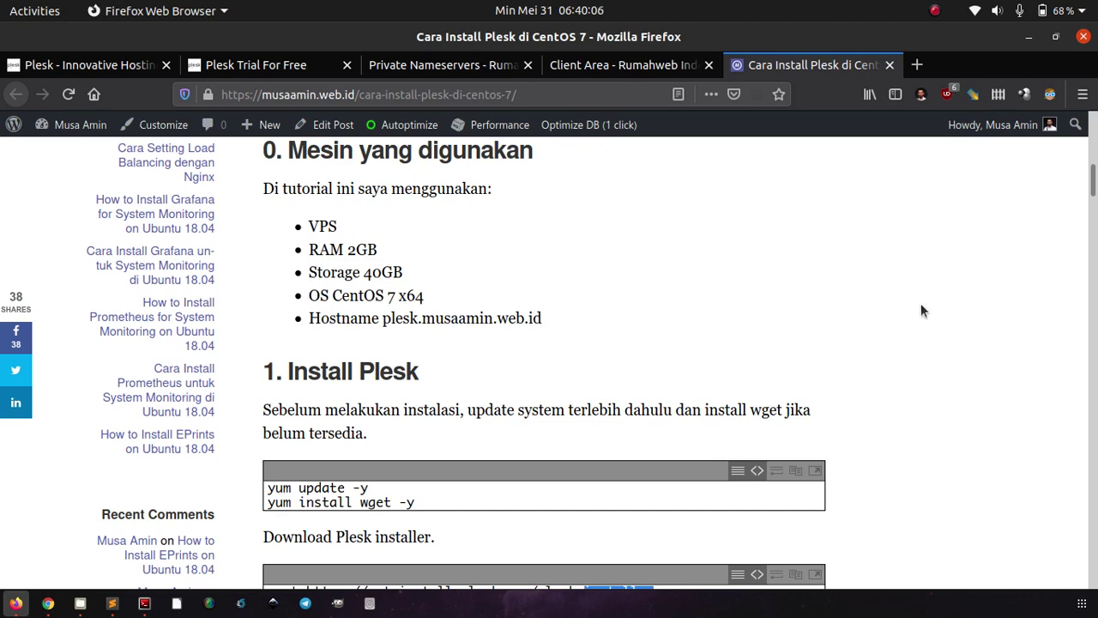
scroll(921, 309, "down", 3)
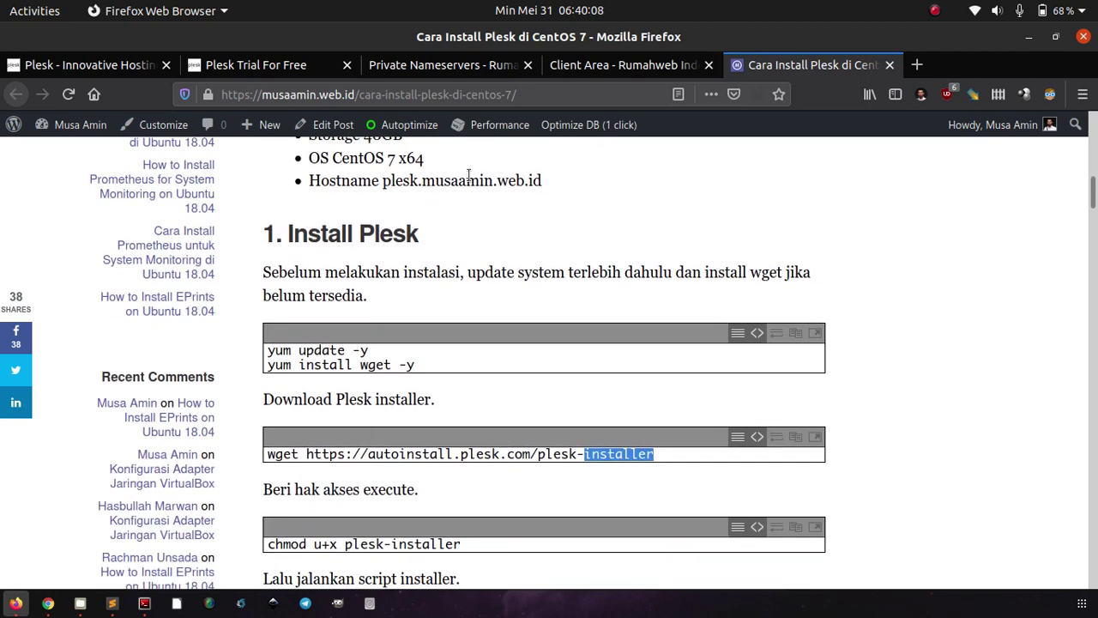
double_click(469, 180)
left_click(663, 201)
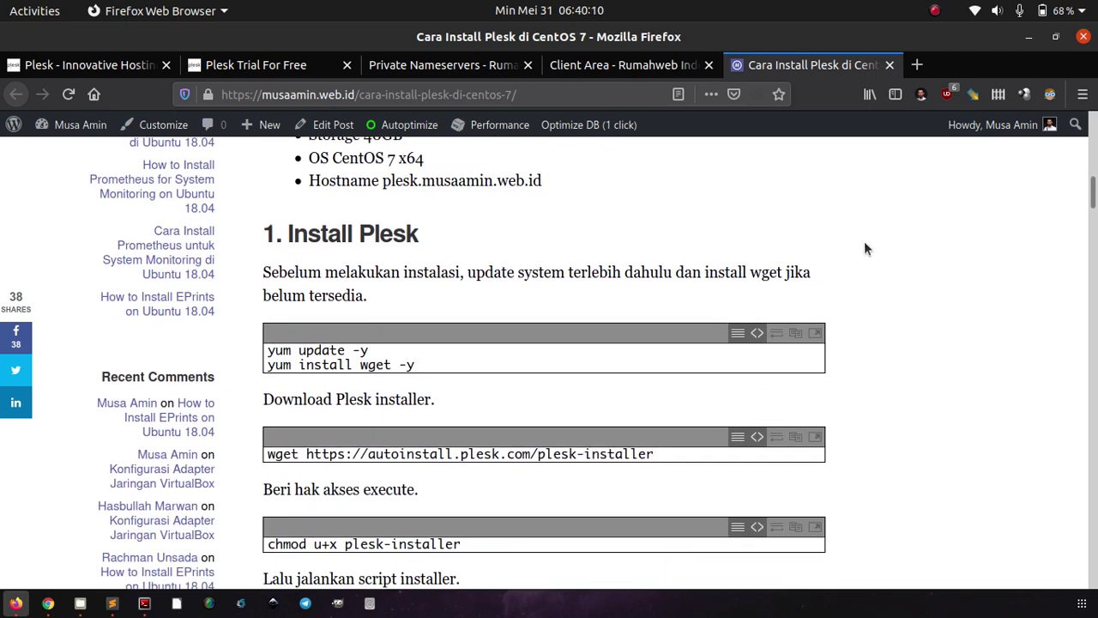
- Highlight the wget installer download line and the 'chmod u+x plesk-installer' line
scroll(865, 243, "down", 2)
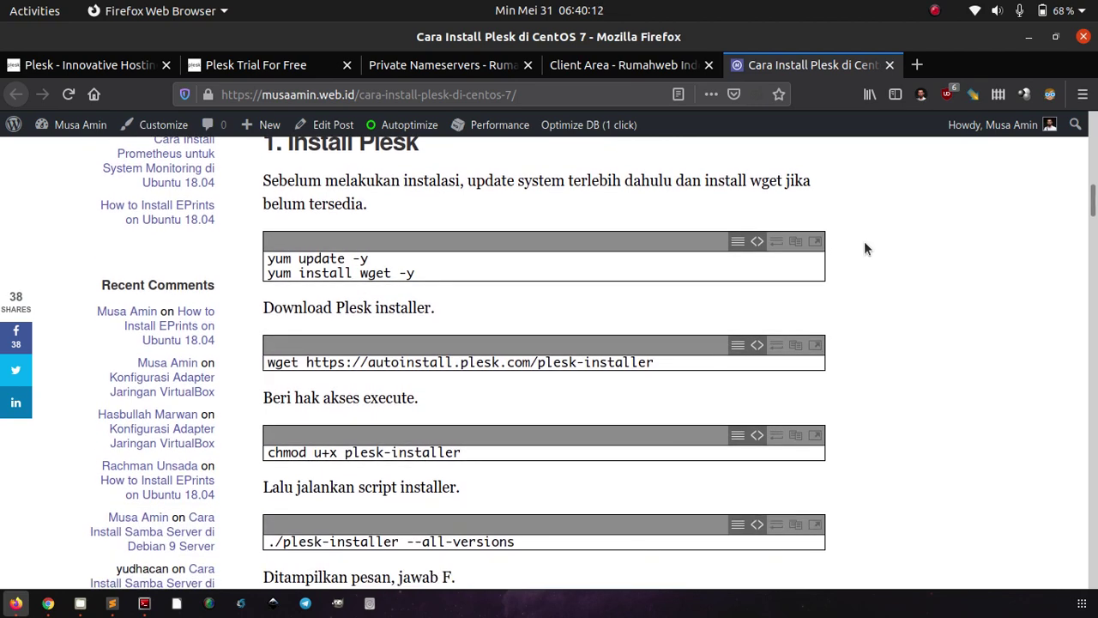
scroll(863, 241, "down", 2)
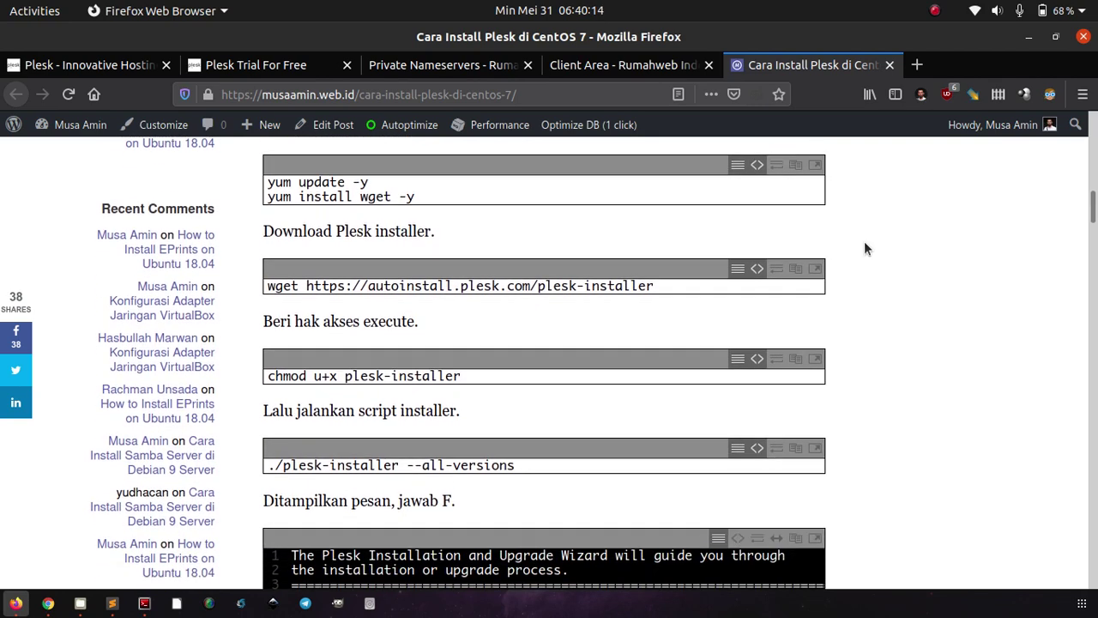
triple_click(676, 270)
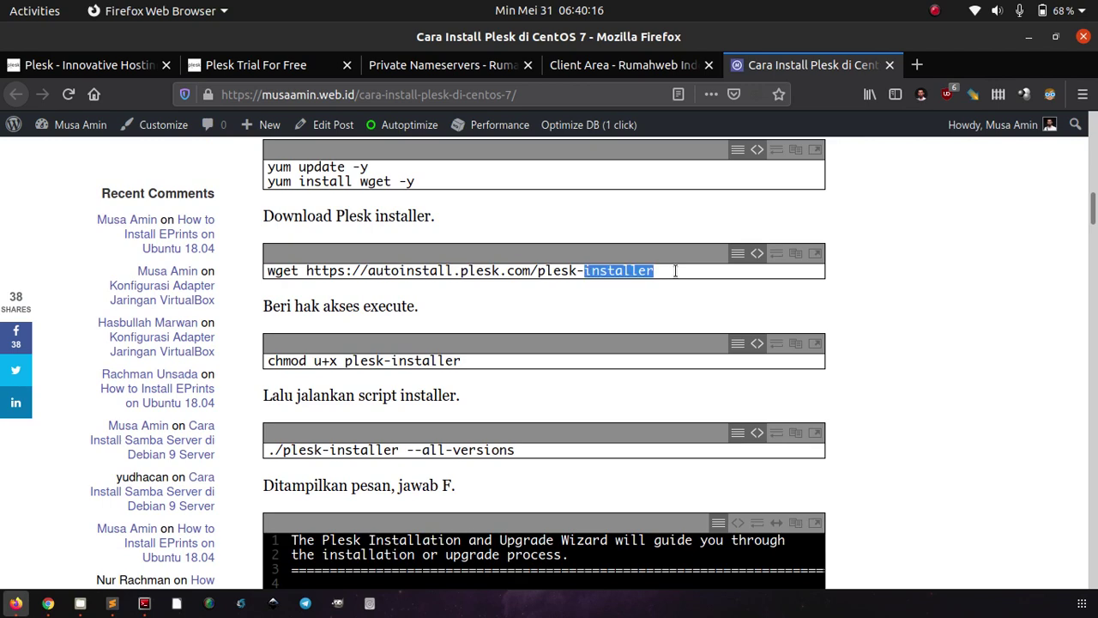
scroll(883, 285, "down", 4)
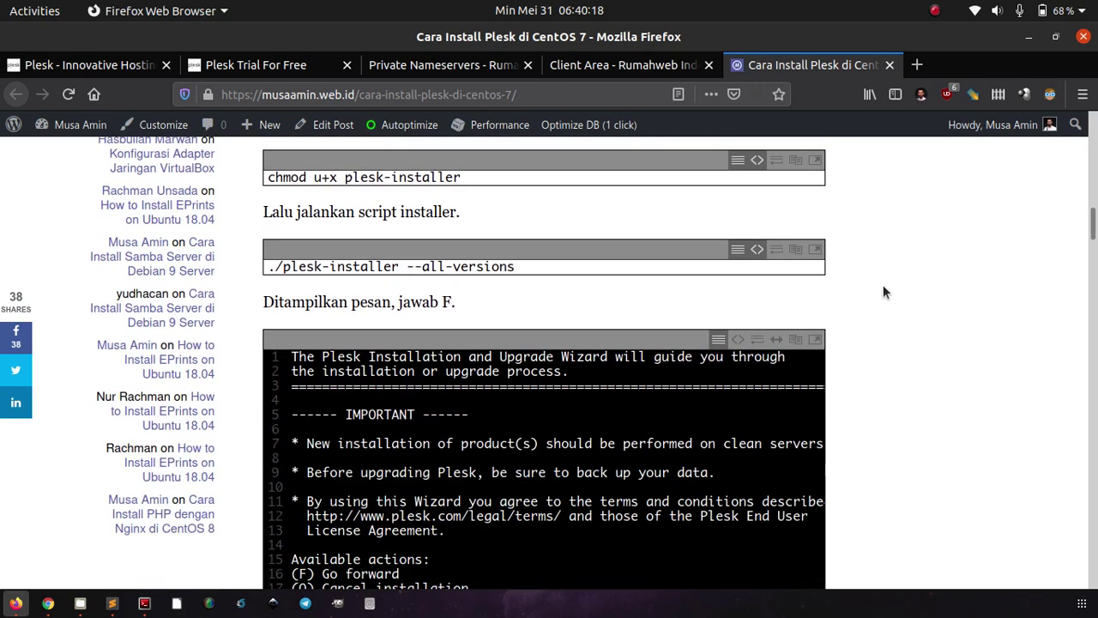
triple_click(652, 172)
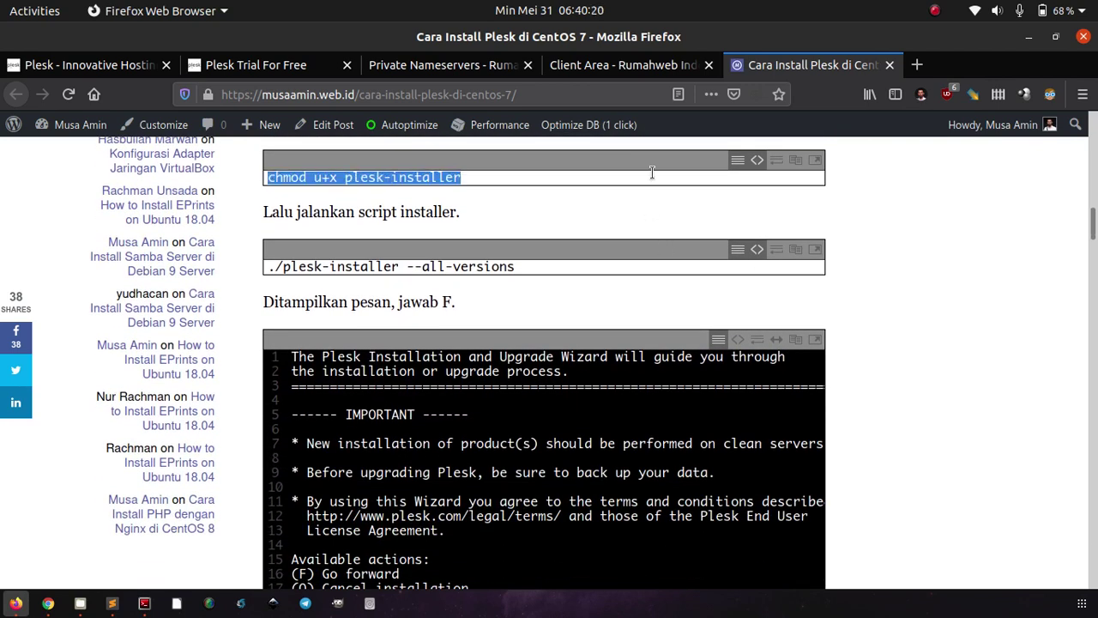
left_click(892, 233)
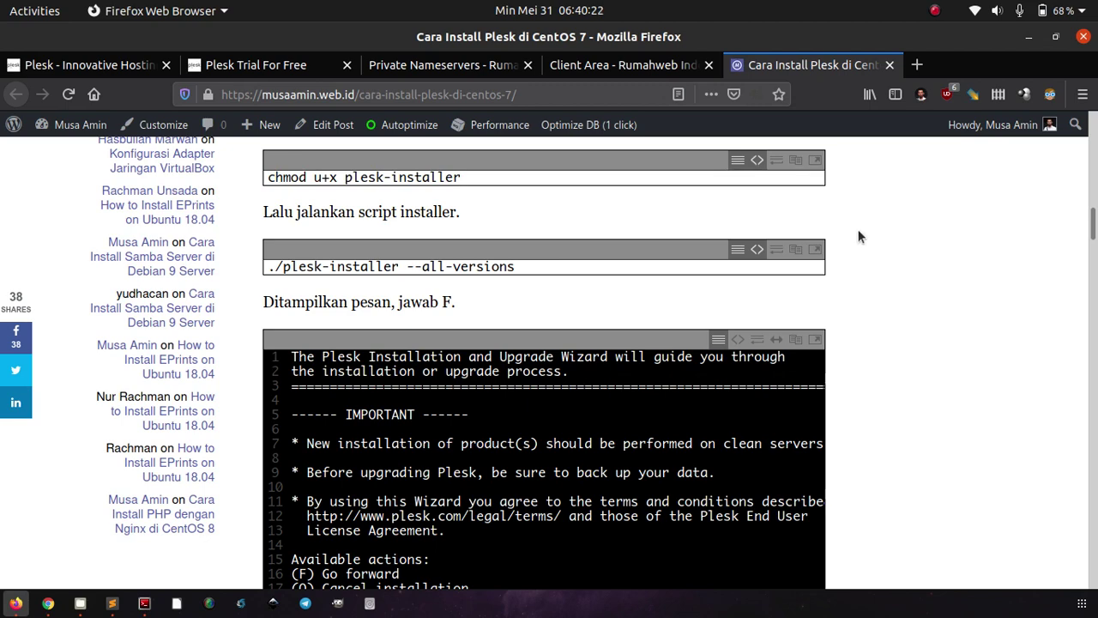
scroll(912, 277, "down", 4)
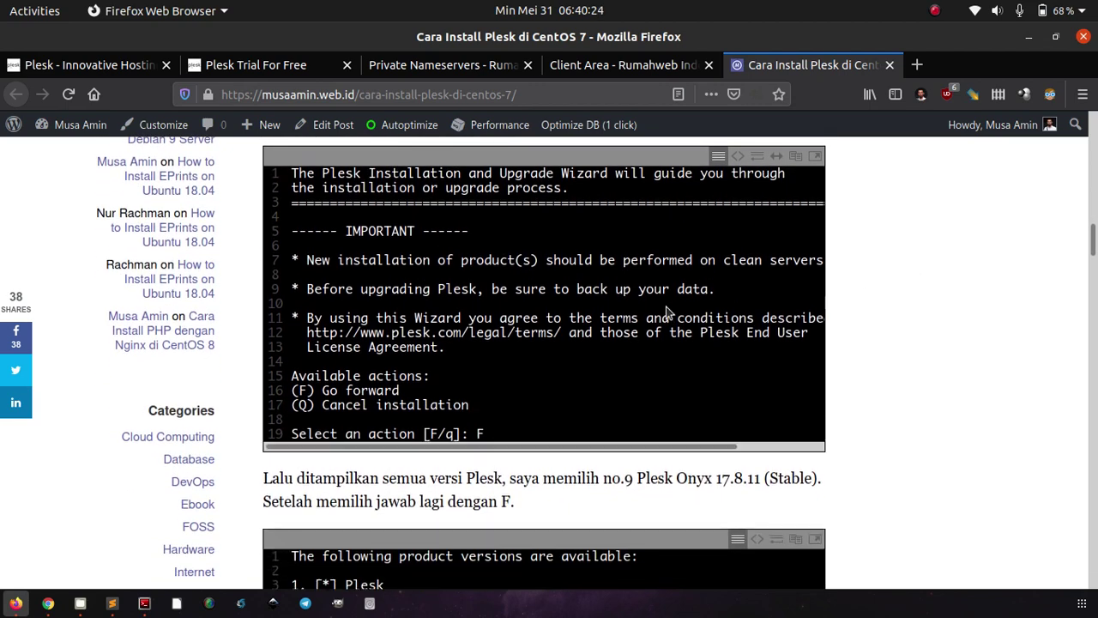
scroll(864, 296, "down", 5)
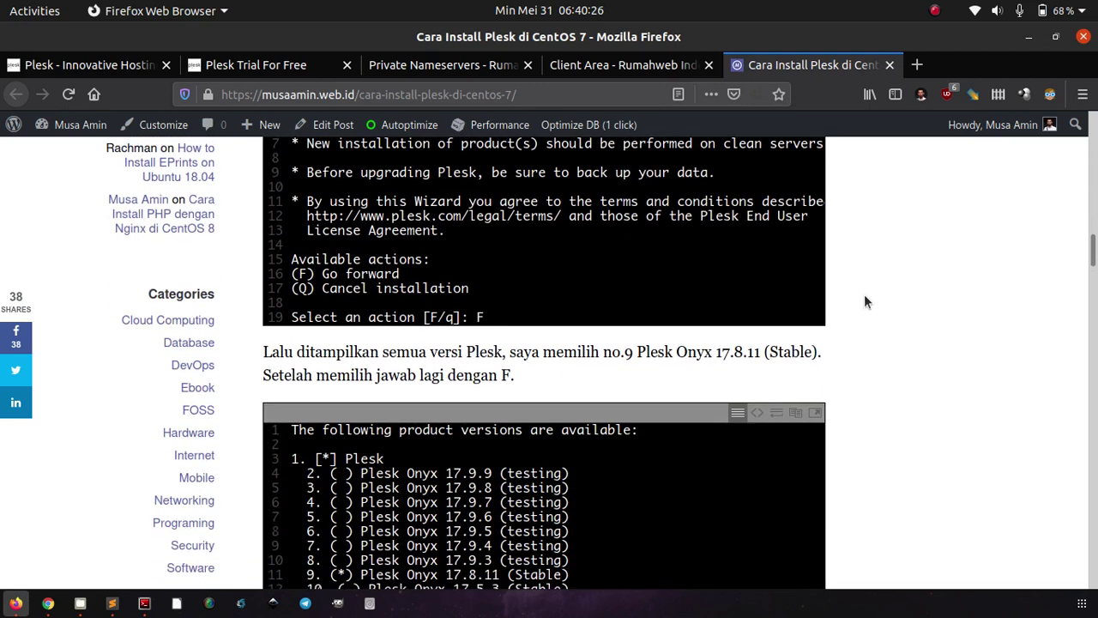
scroll(731, 421, "down", 2)
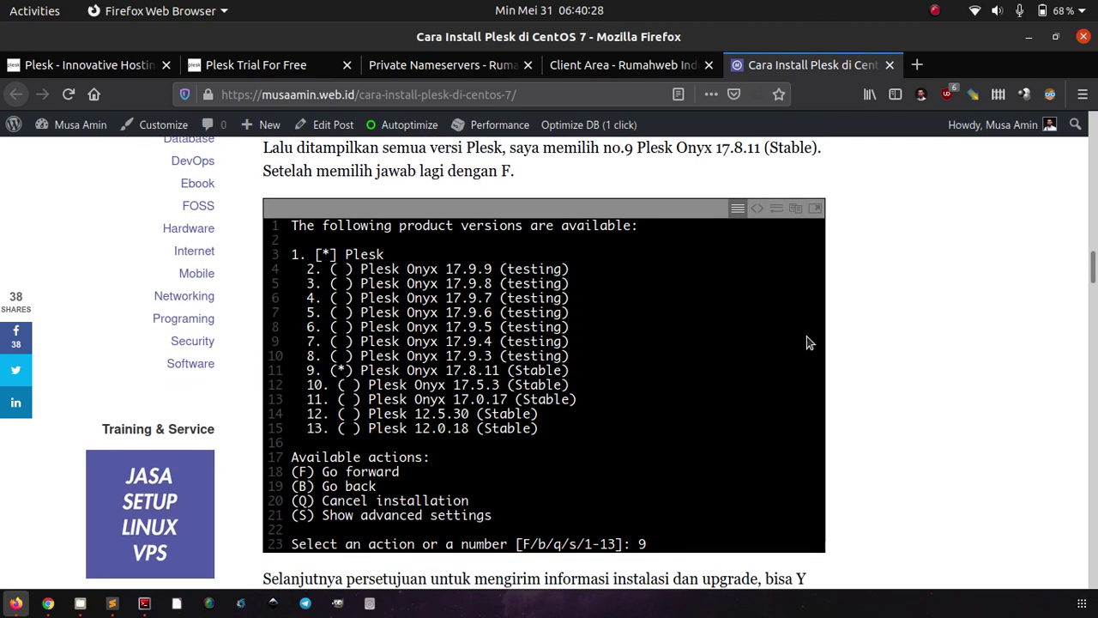
scroll(888, 316, "down", 8)
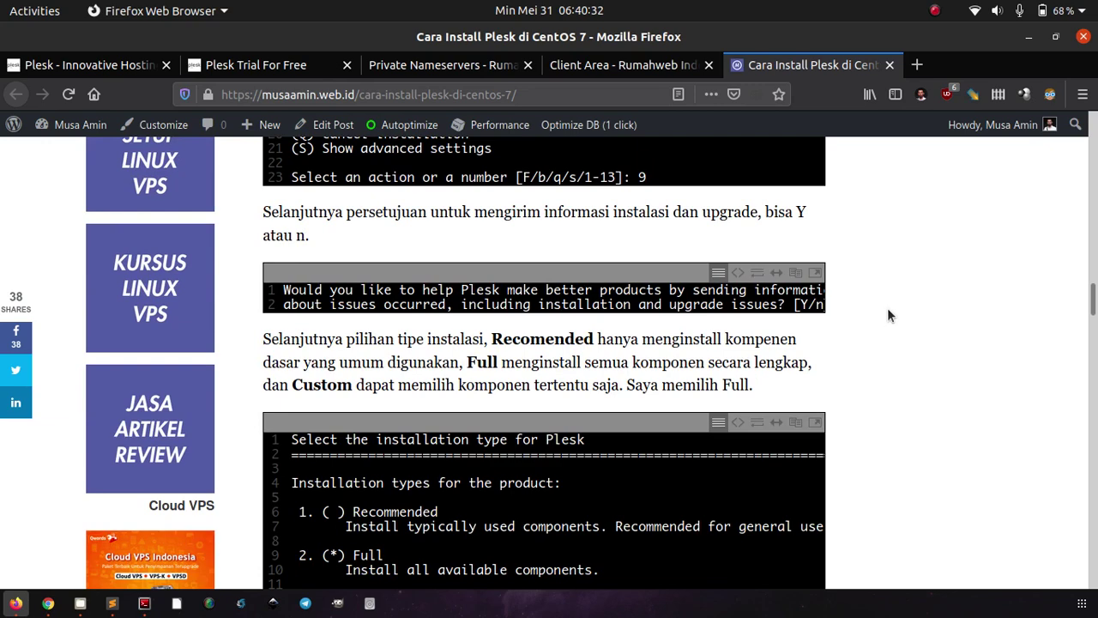
scroll(887, 307, "down", 4)
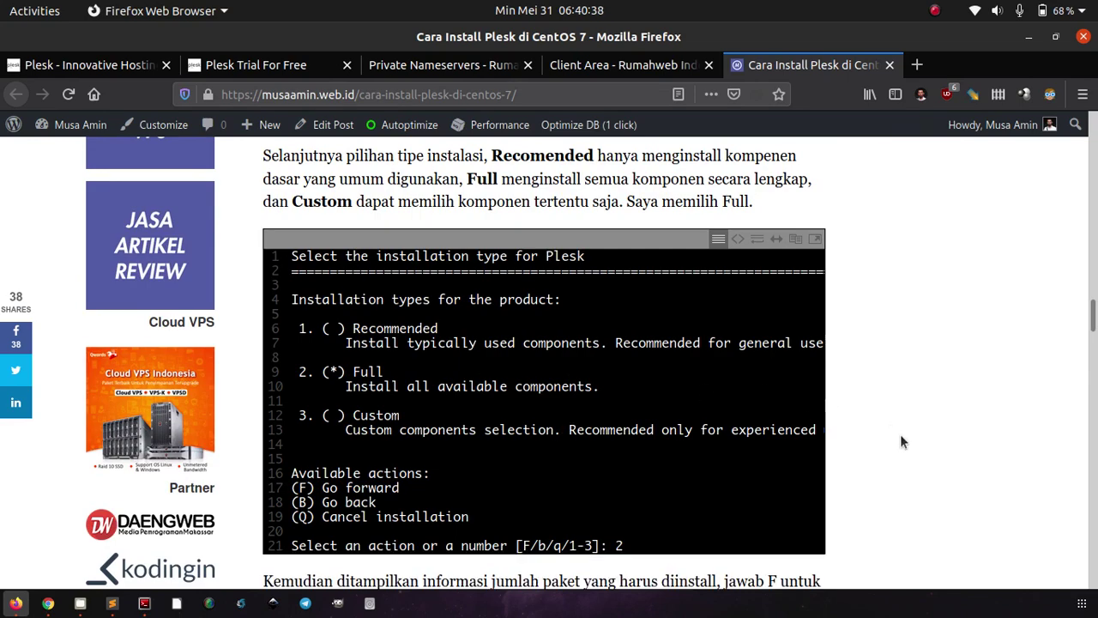
scroll(900, 437, "down", 6)
scroll(901, 438, "down", 10)
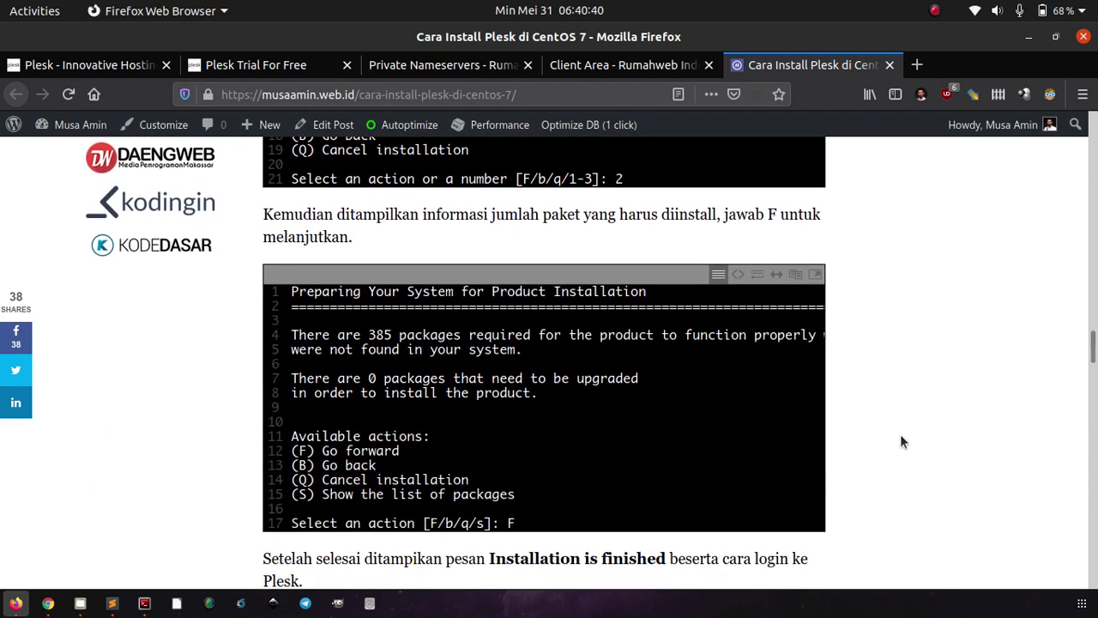
scroll(901, 436, "up", 7)
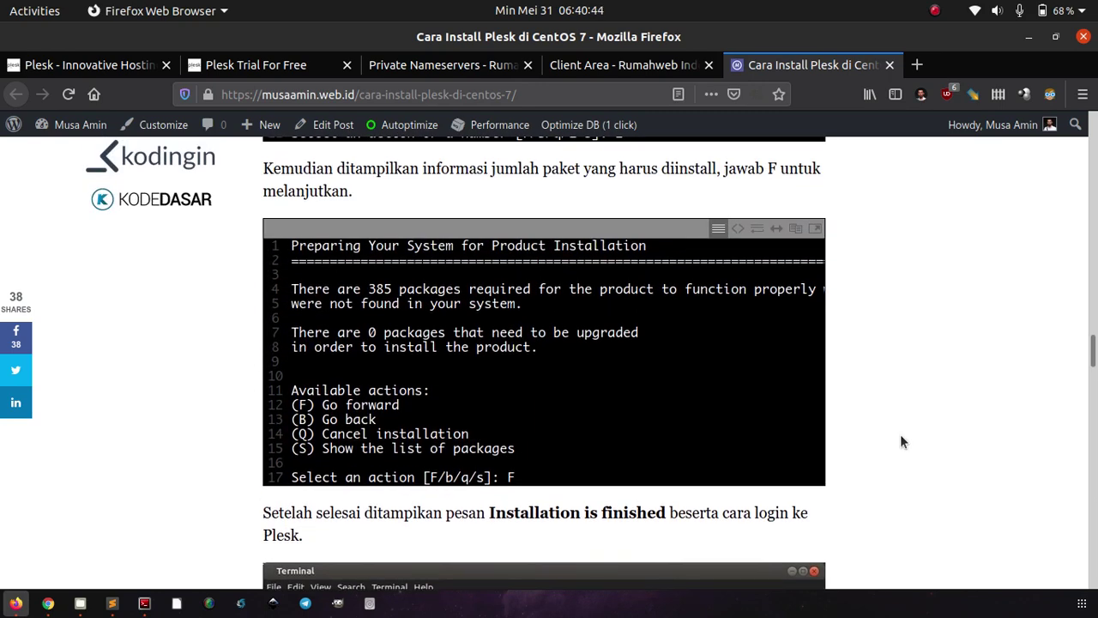
scroll(901, 441, "down", 8)
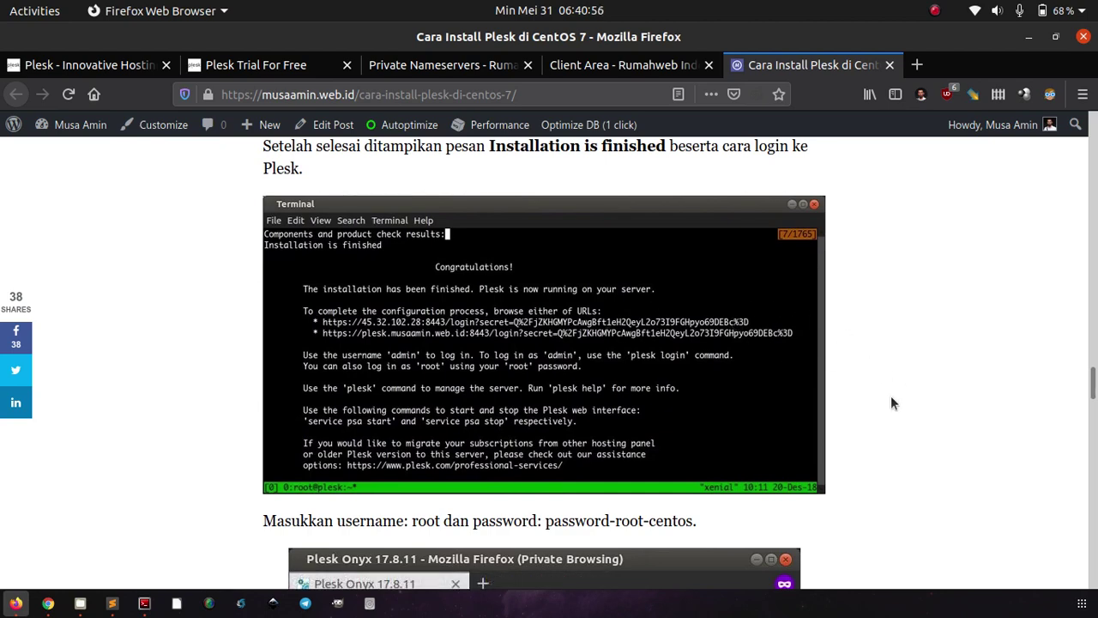
scroll(890, 397, "down", 5)
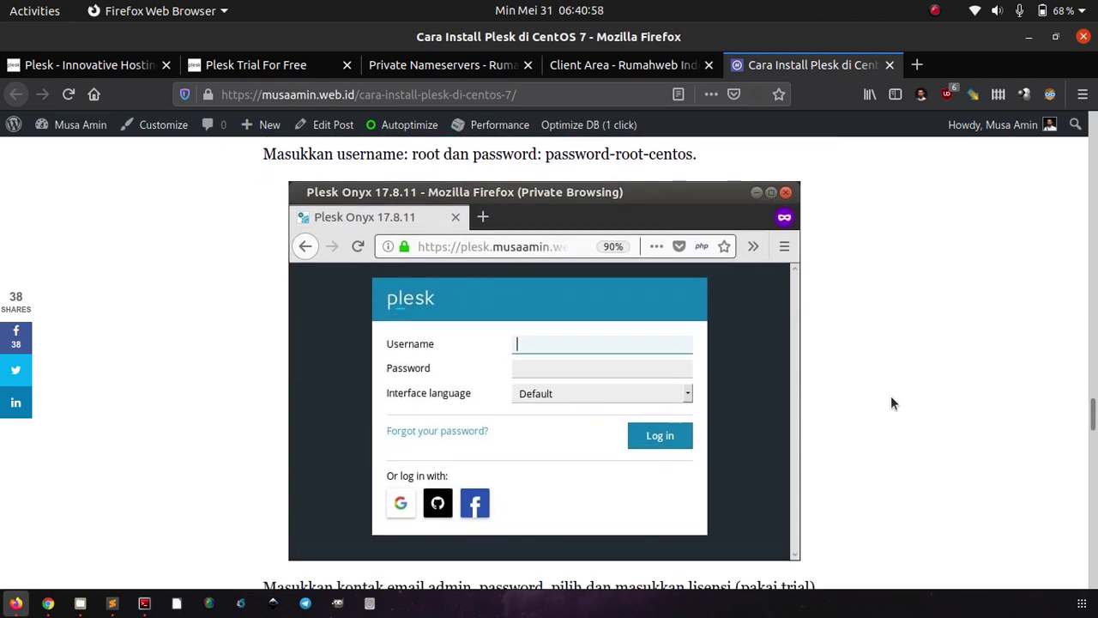